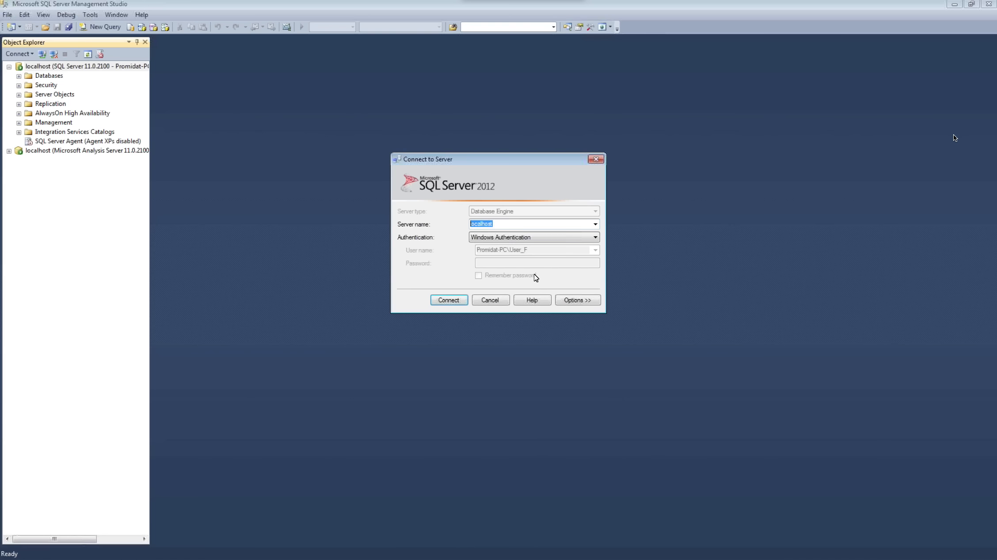
Cancel the additional server connection and expand the Database Engine's Databases folder, keeping the Promidat database collapsed.
left_click(488, 303)
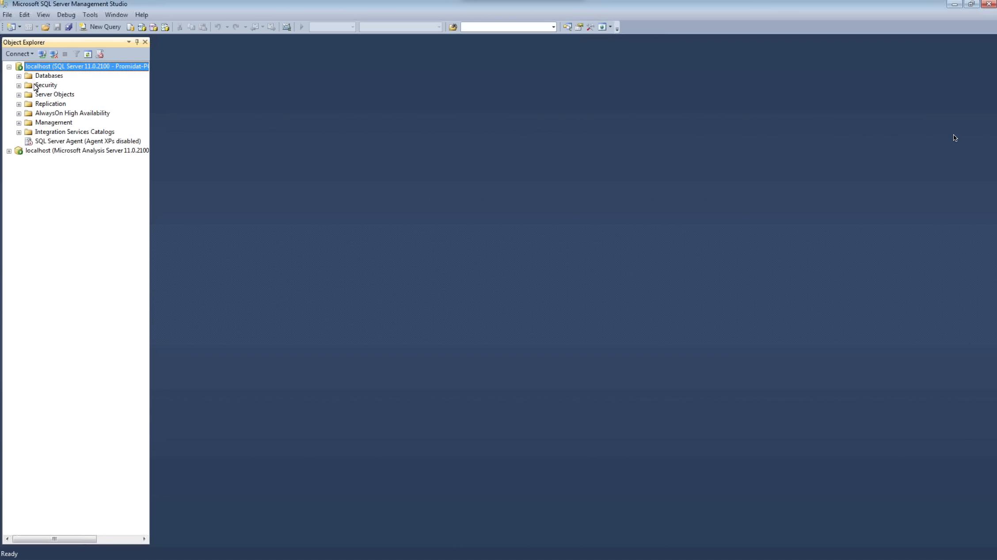
left_click(41, 77)
left_click(19, 76)
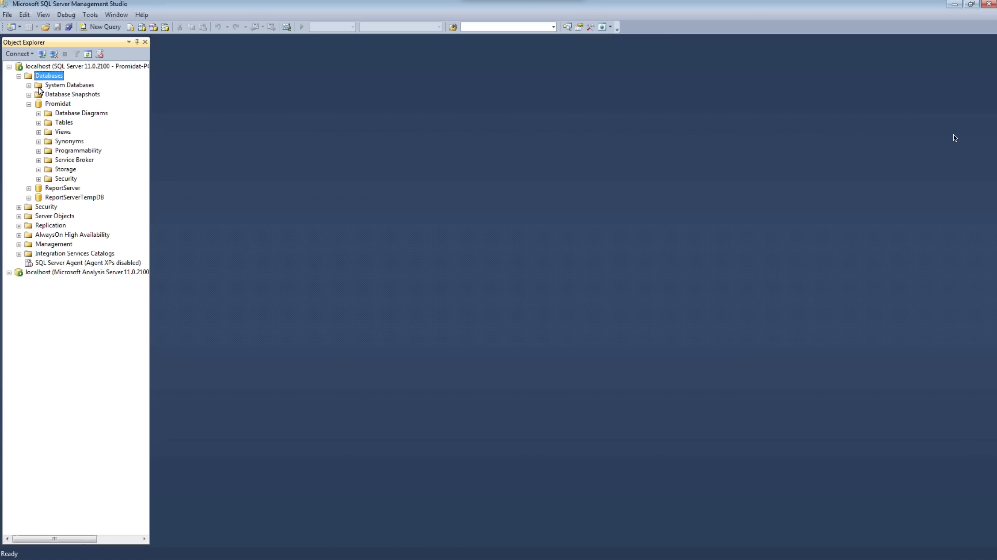
left_click(29, 104)
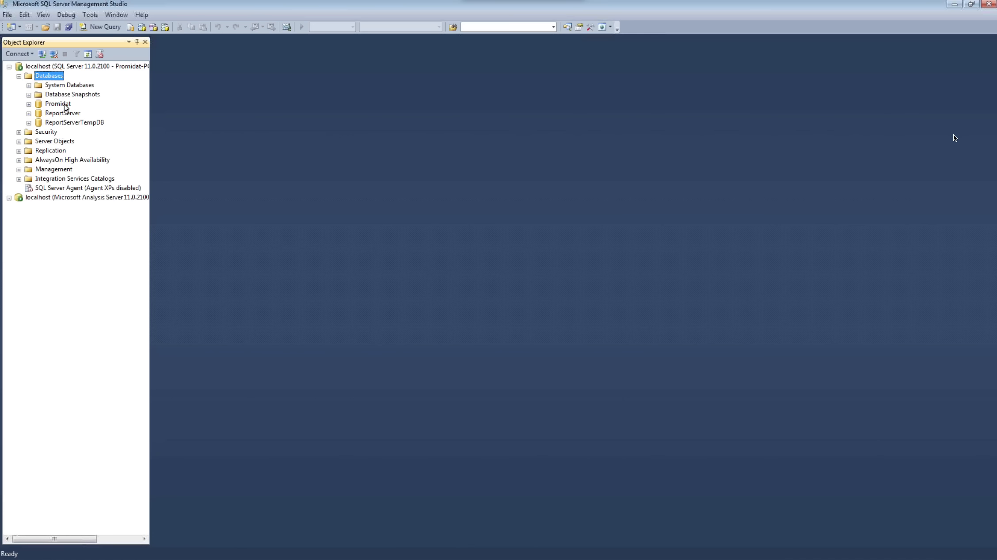
Create a new database named BaseDatosPrueba with the default owner and file settings.
right_click(53, 79)
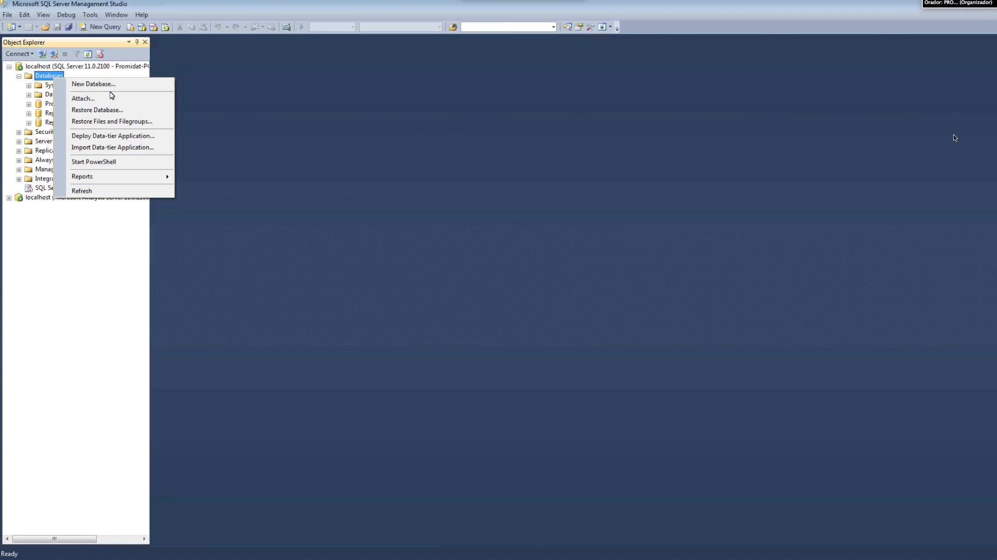
left_click(94, 84)
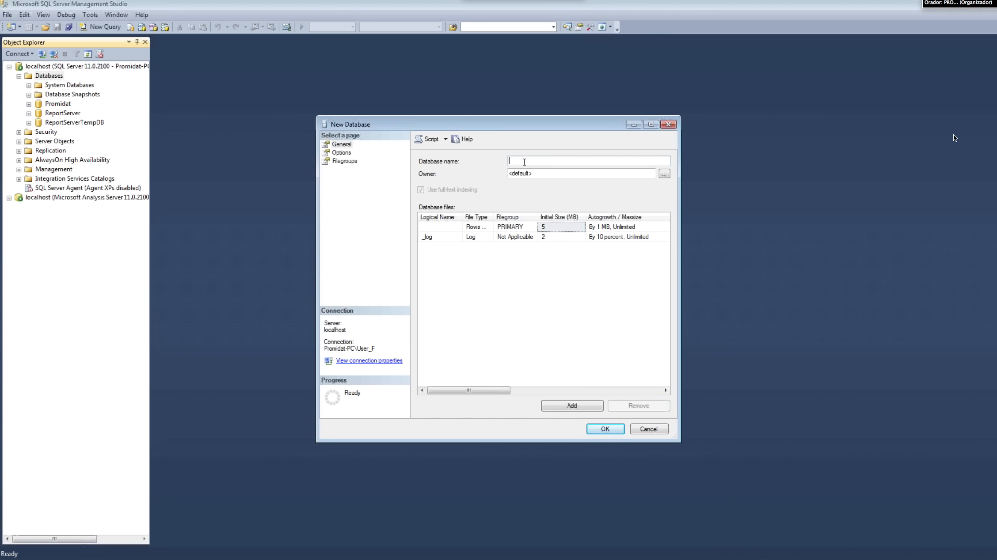
type("Base")
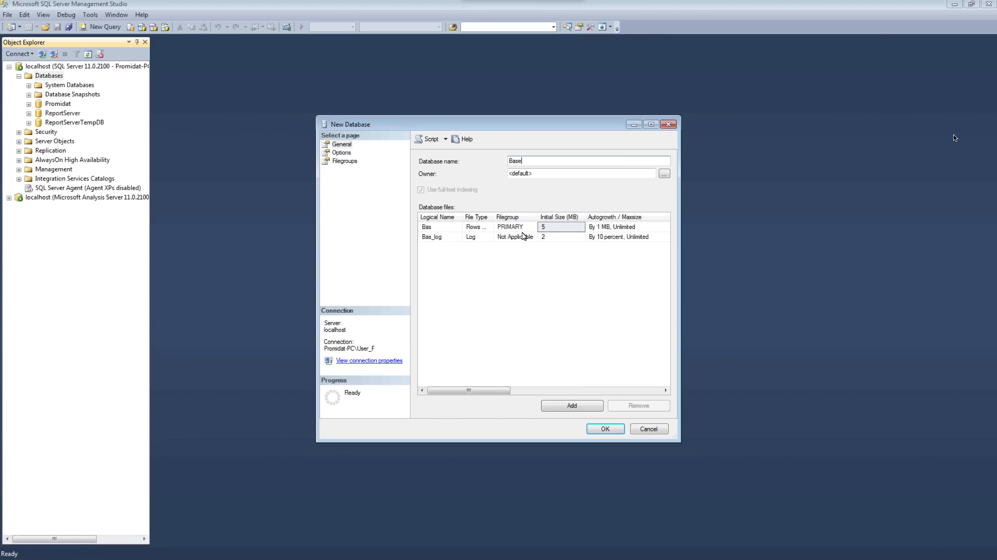
type("DatosPrueba")
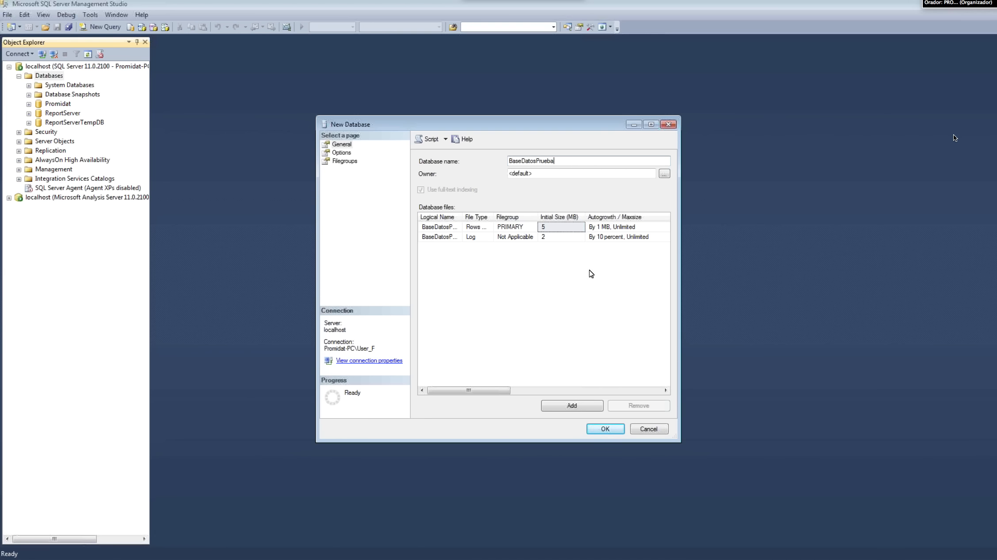
left_click(620, 431)
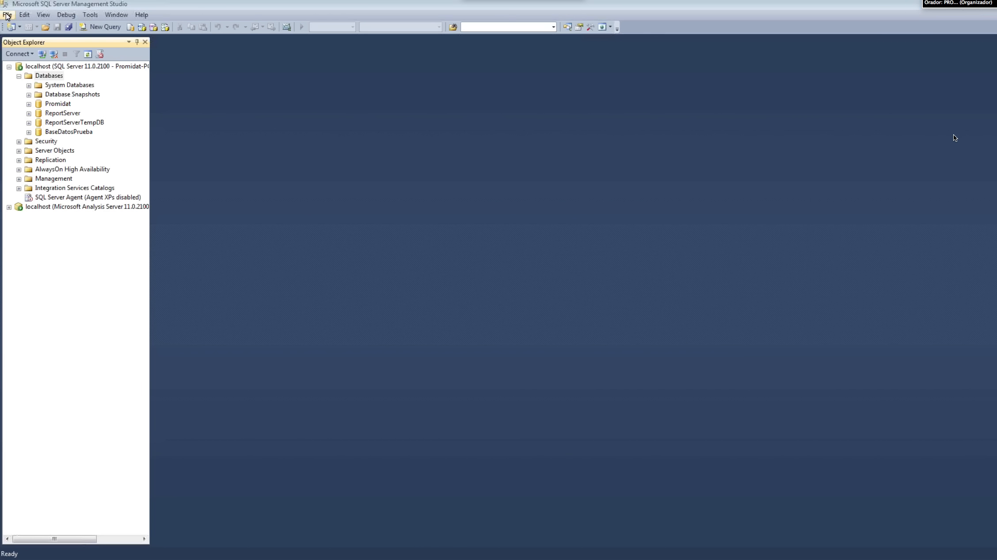
Expand the BaseDatosPrueba database and its Tables folder to examine the tables it contains.
left_click(71, 133)
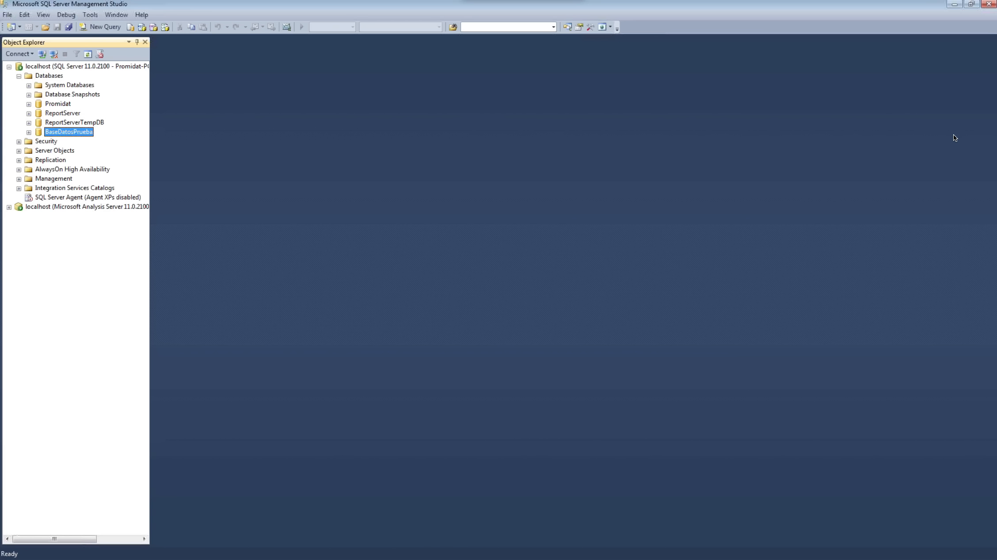
left_click(29, 133)
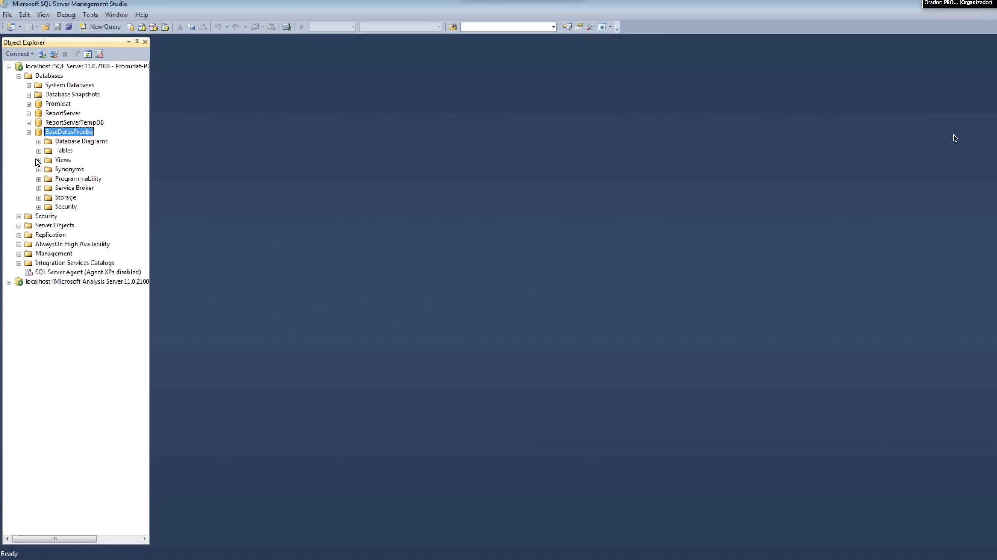
left_click(64, 152)
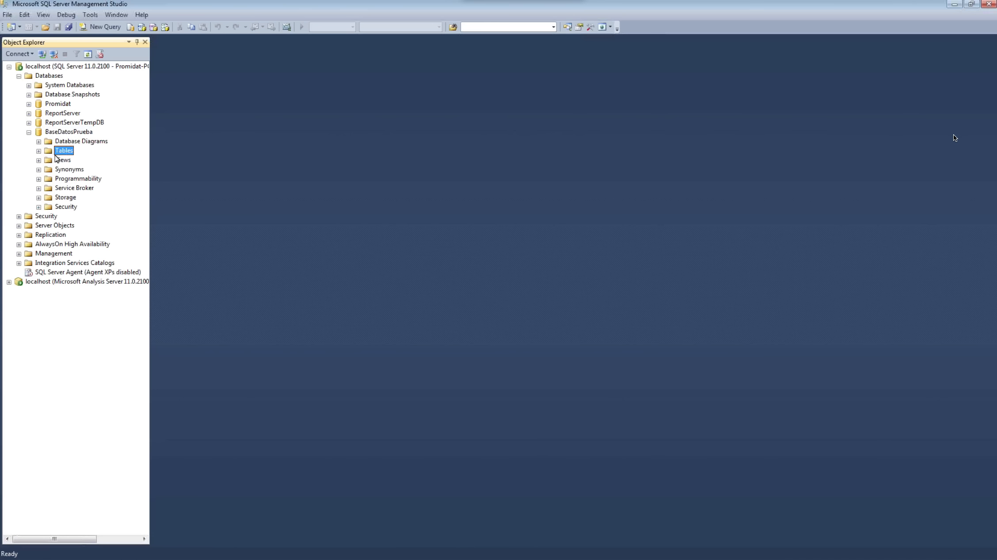
left_click(39, 151)
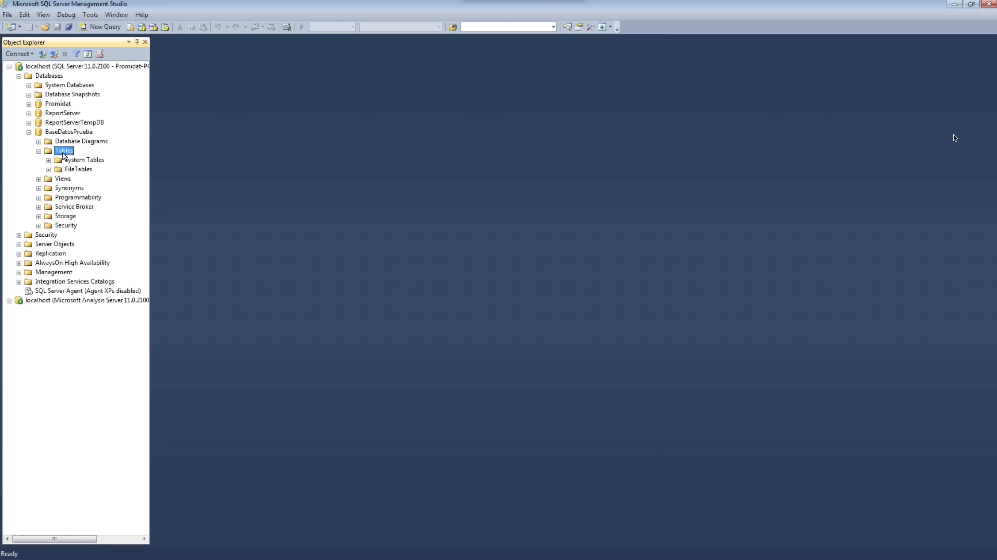
Start the Import Data task for the BaseDatosPrueba database and continue past the wizard's welcome page.
right_click(65, 132)
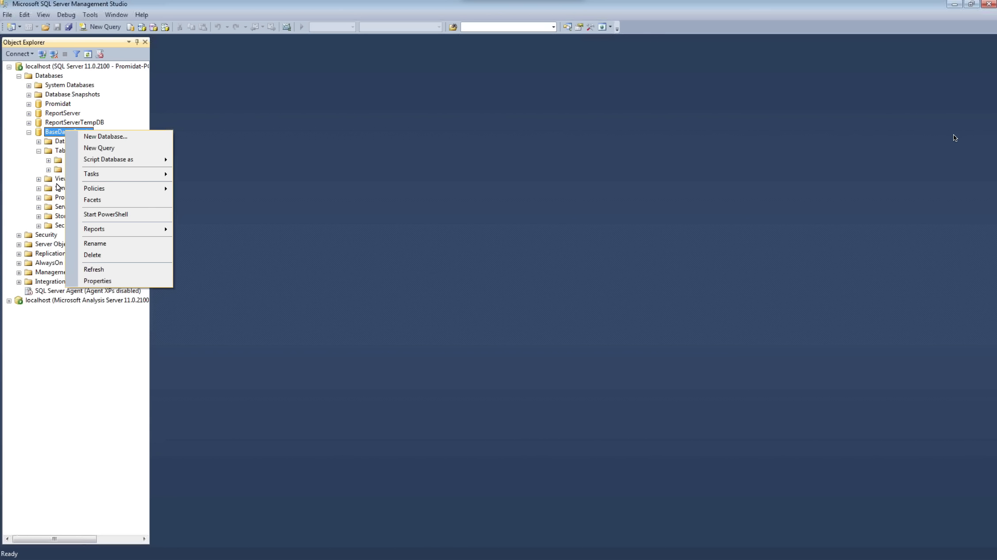
left_click(106, 177)
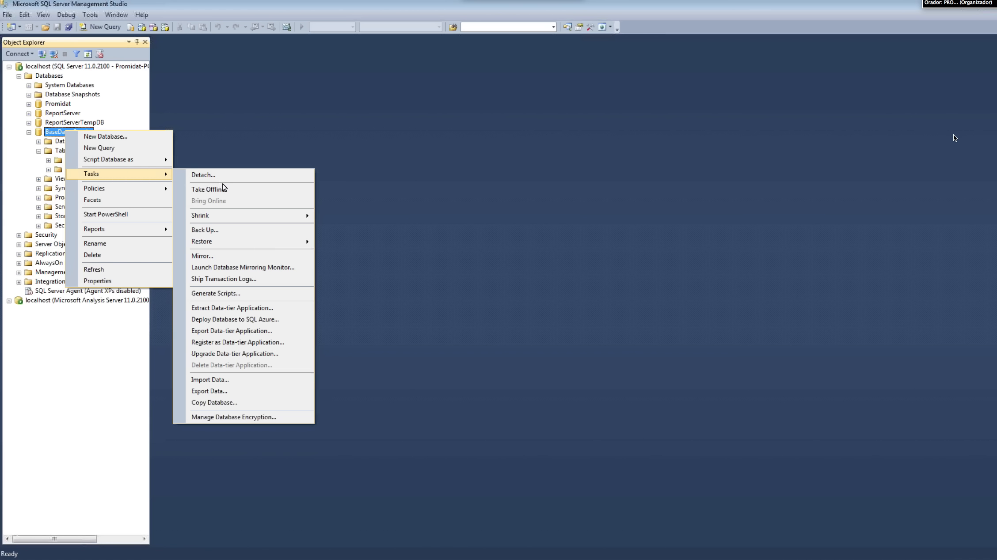
left_click(238, 383)
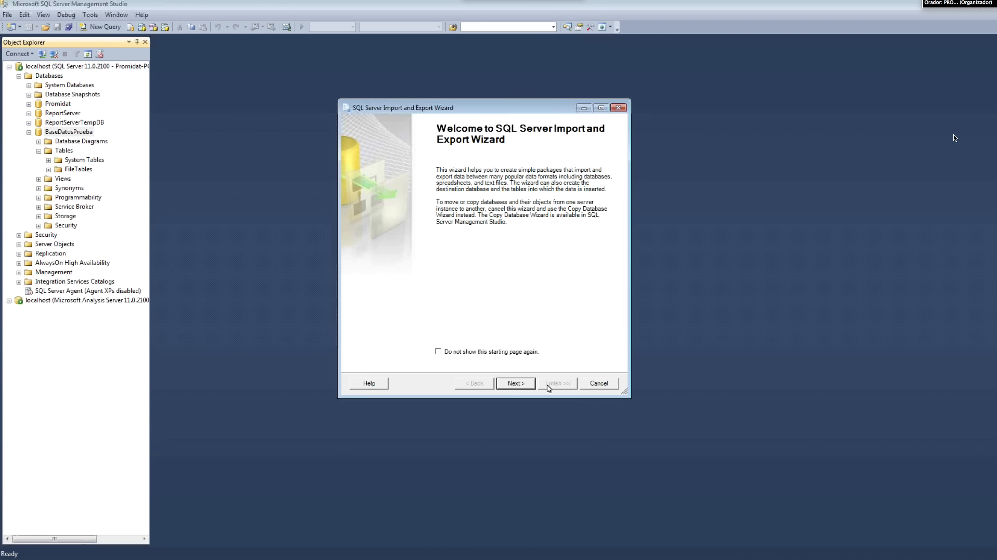
left_click(524, 387)
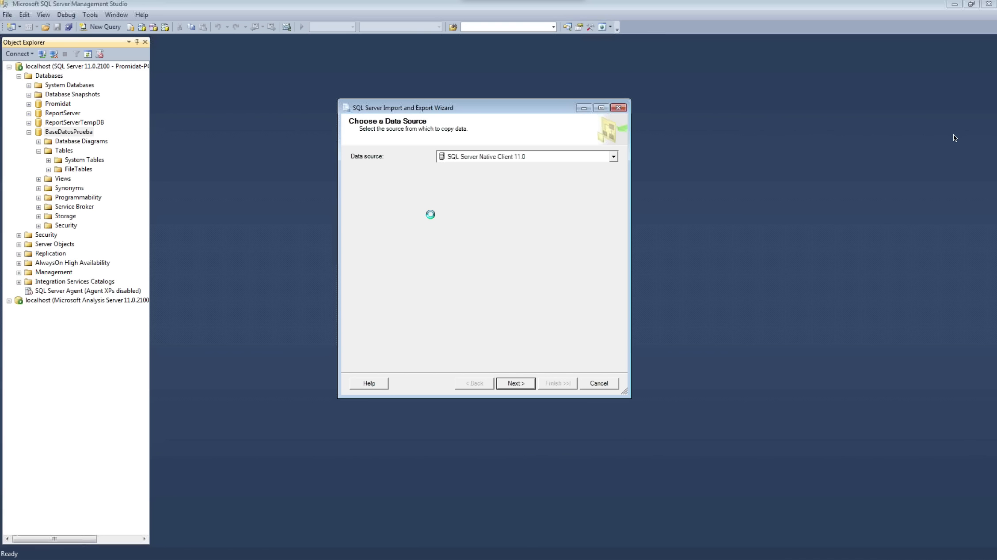
Set the import data source to Microsoft Excel and go to its file path.
left_click(475, 157)
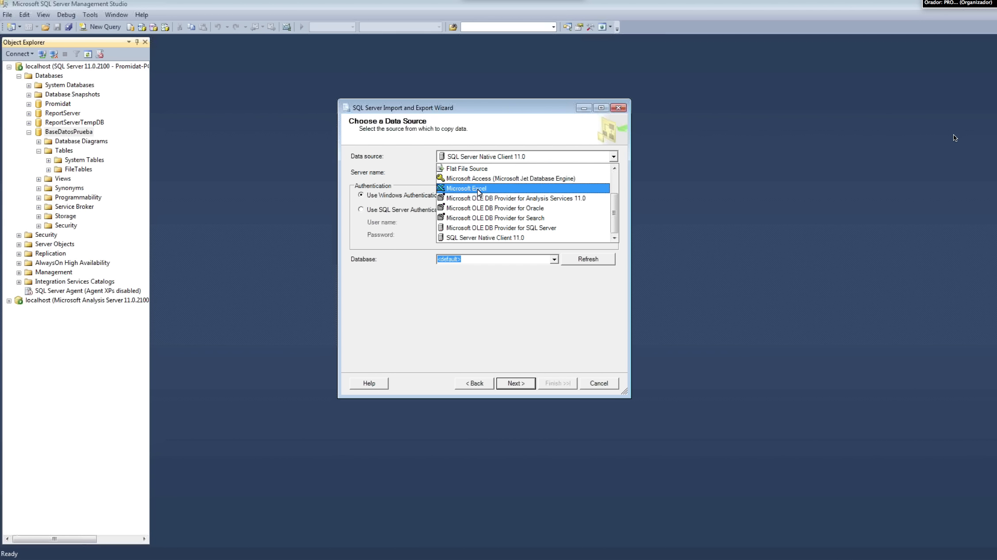
left_click(478, 193)
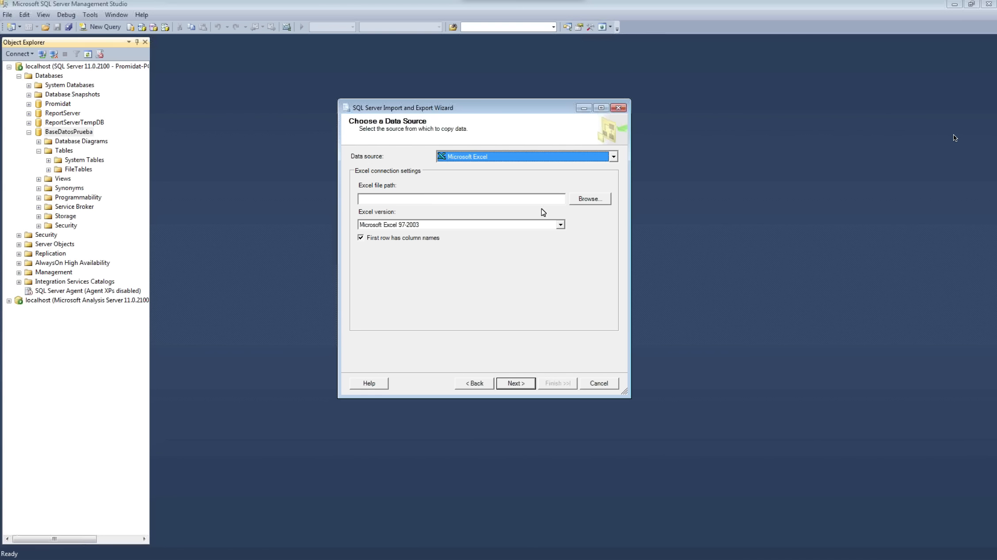
left_click(474, 200)
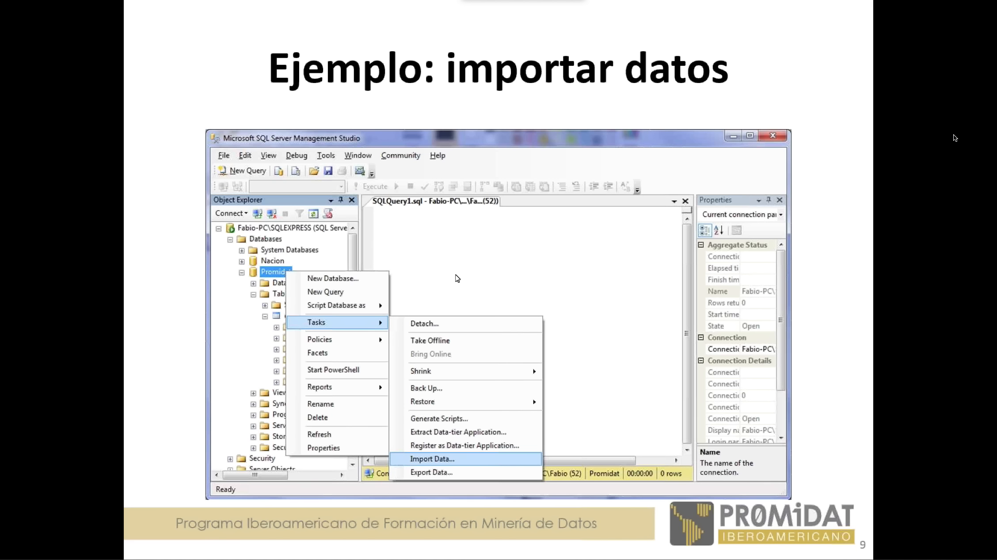
key("Right")
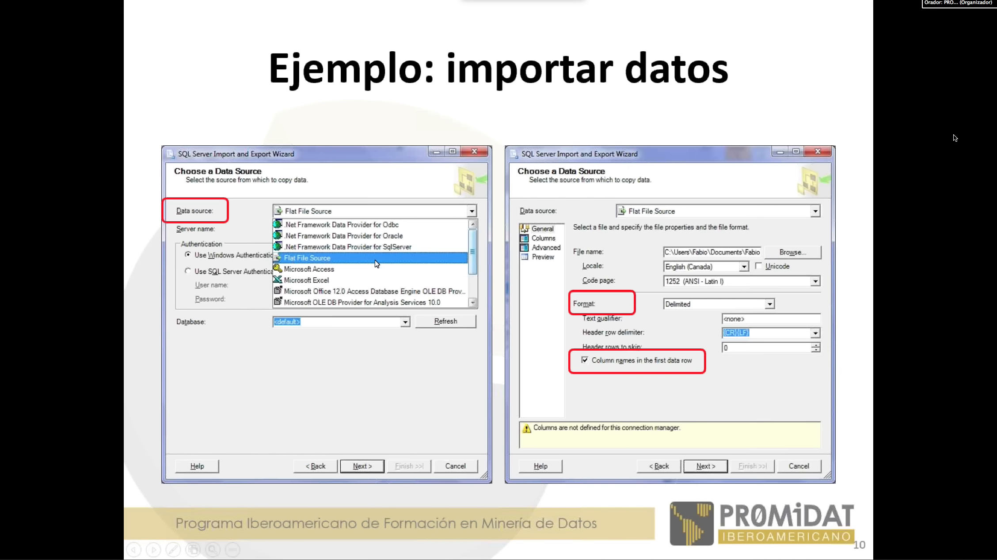
key("Right")
key("Right")
key("Left")
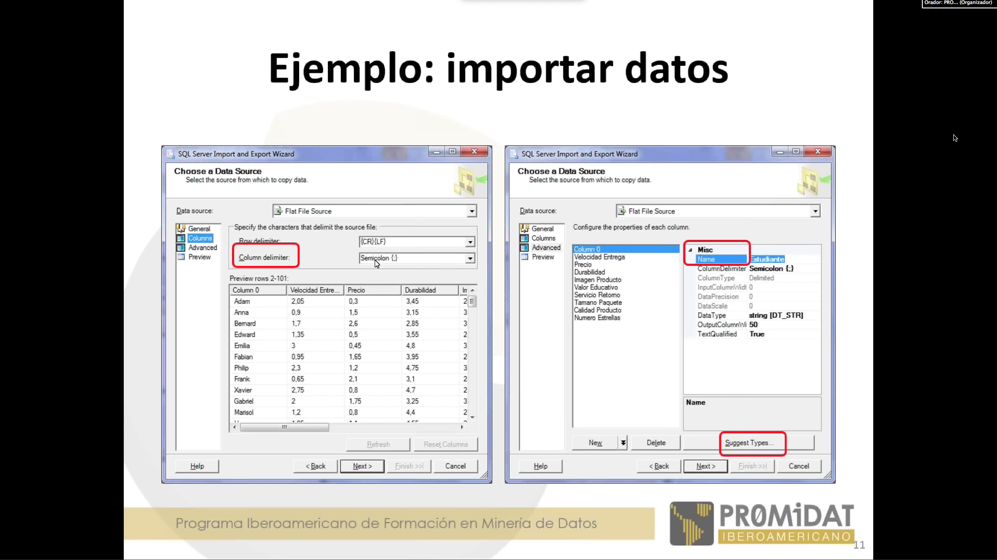
key("Right")
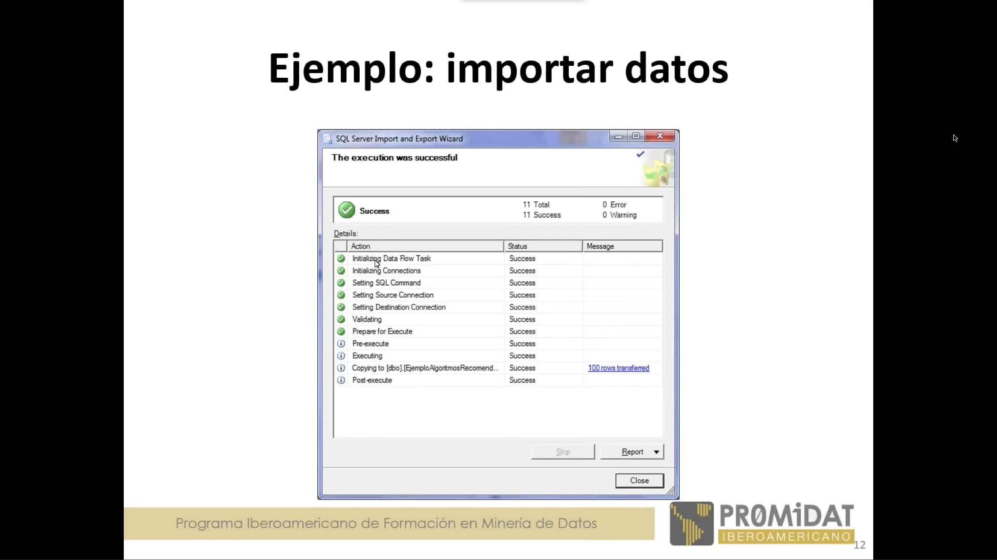
key("Right")
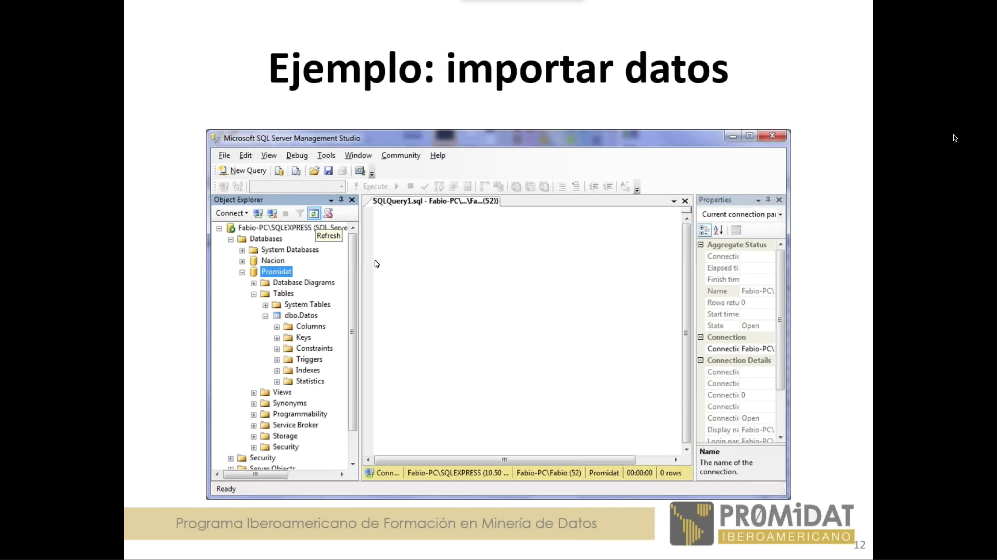
left_click(375, 261)
Switch to SQL Server Management Studio, bring the import wizard into view and continue to the data source page.
key("alt+Tab")
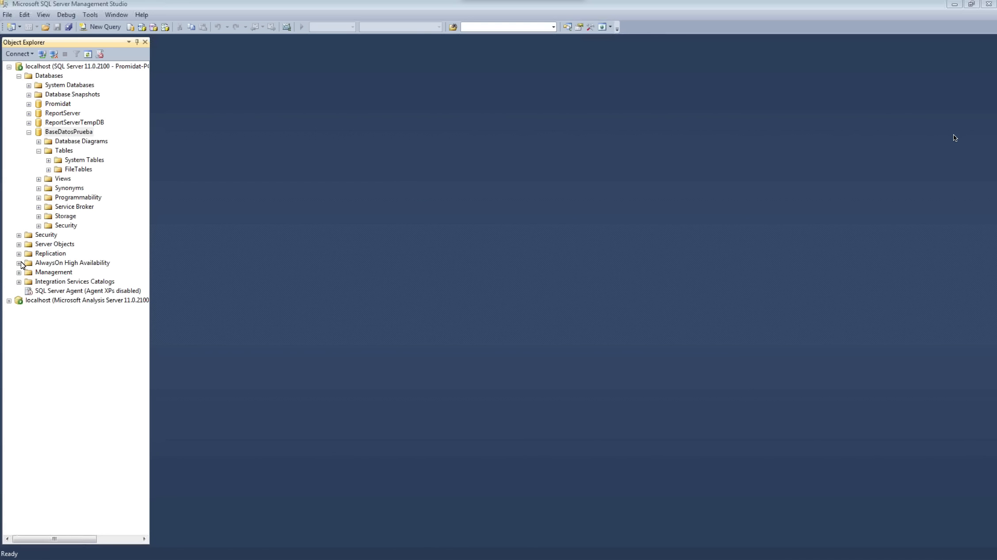
left_click_drag(21, 261, 175, 120)
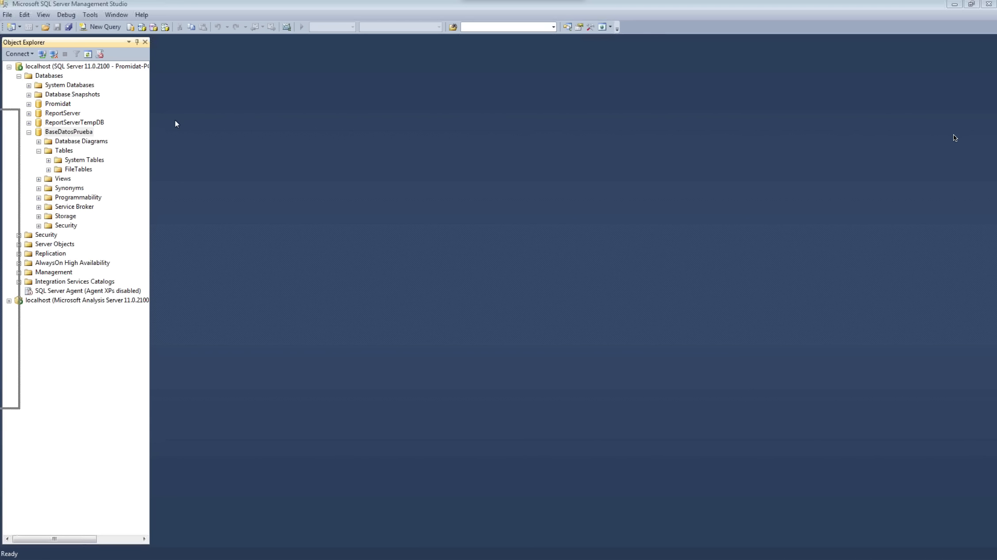
left_click_drag(176, 123, 462, 123)
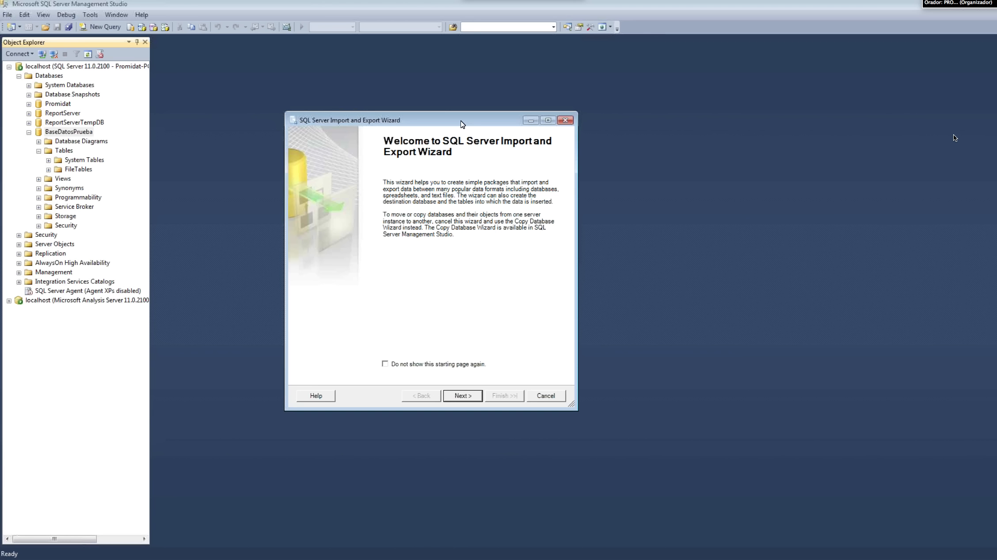
key("Return")
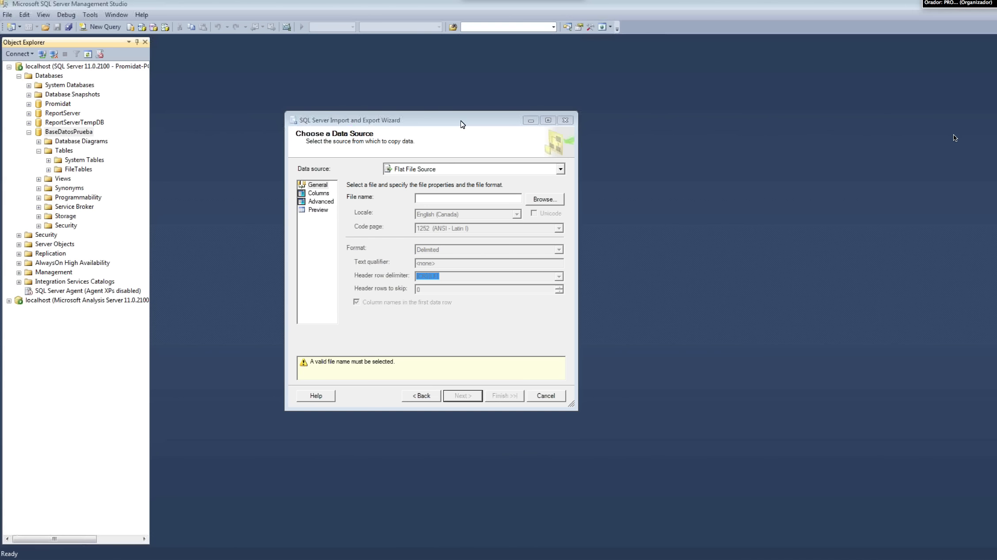
Try Microsoft Excel as the data source and browse for an Excel file in the Datos folder.
left_click(561, 169)
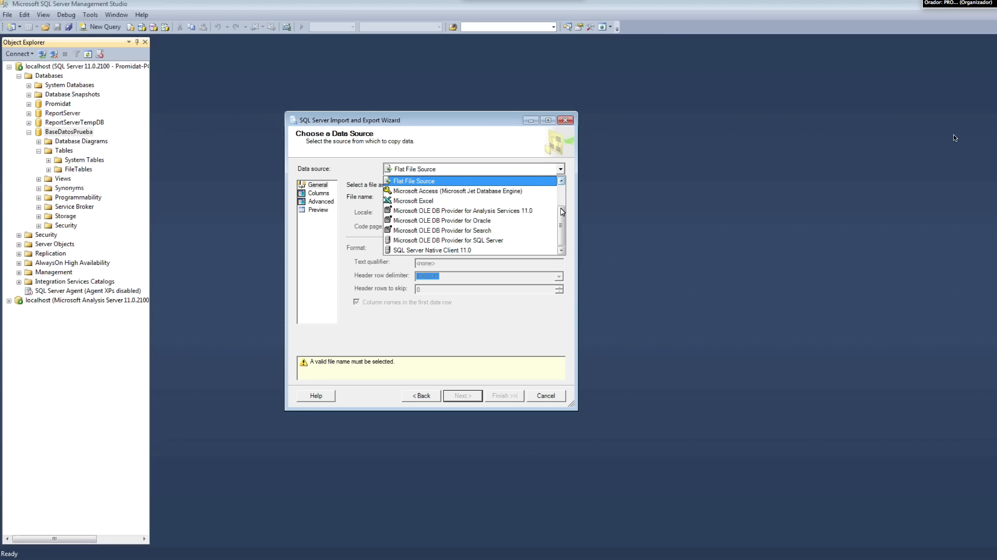
left_click(522, 200)
left_click(484, 212)
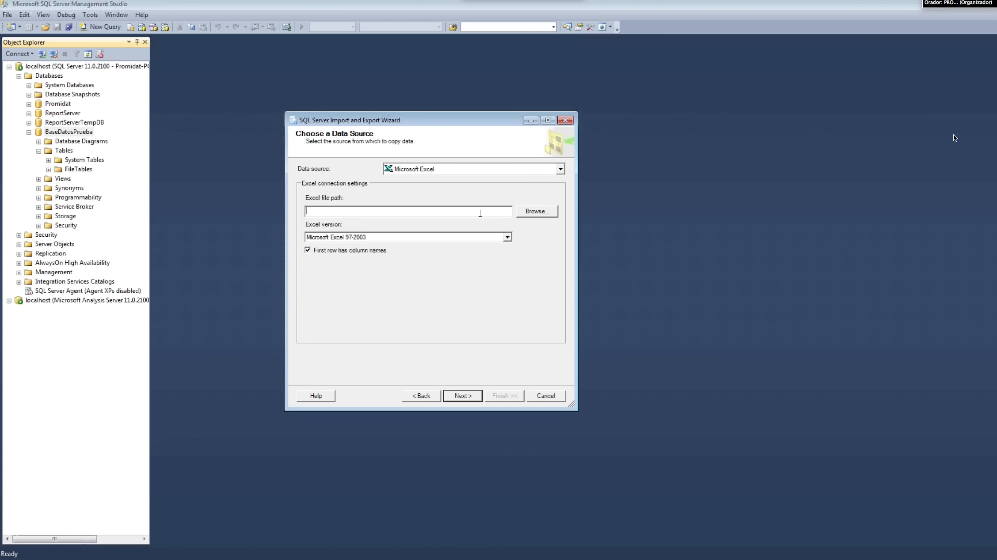
type("E:\\Google Drive\\Oldemar\\Promidat\\Datamining SSAS V5 - Euler - Copy\\Datos")
left_click(537, 211)
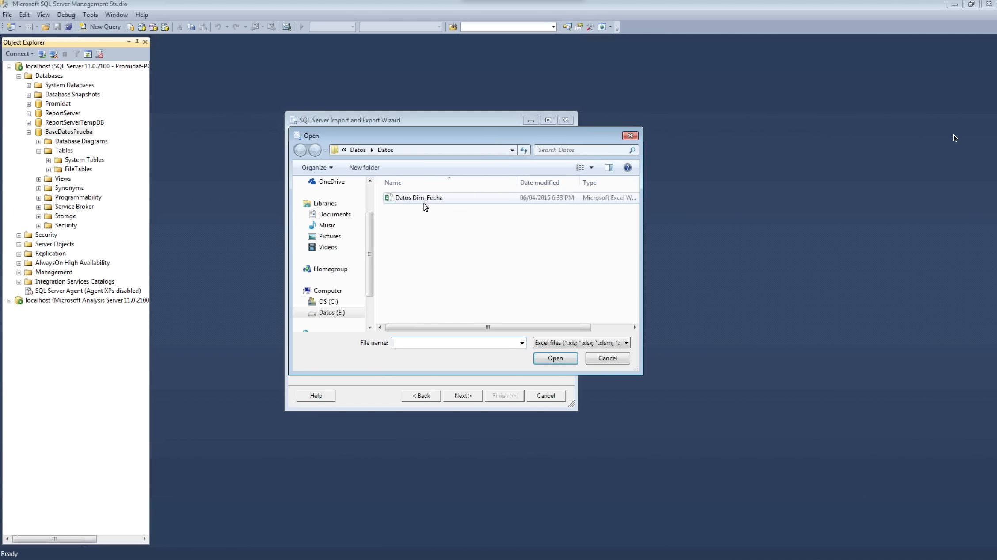
left_click(1, 150)
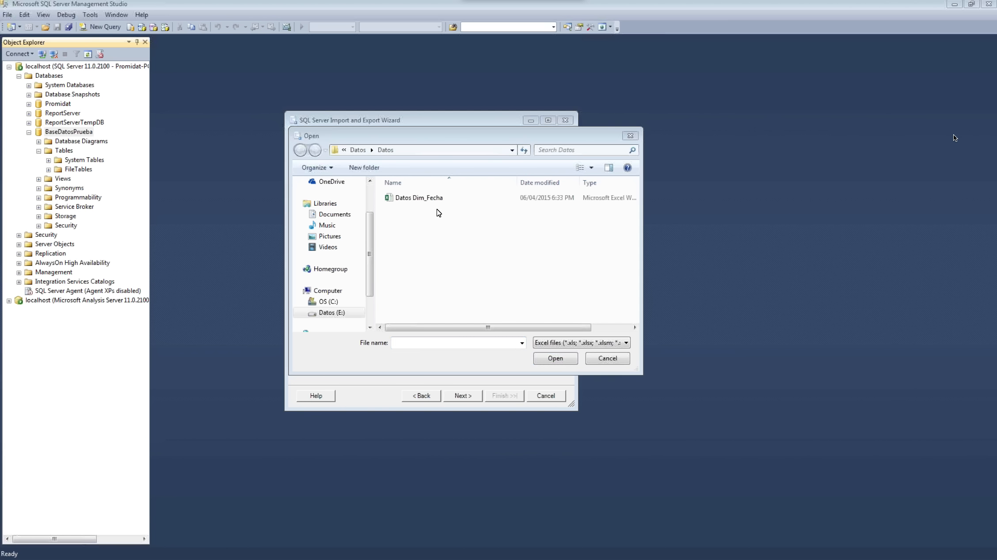
left_click(496, 153)
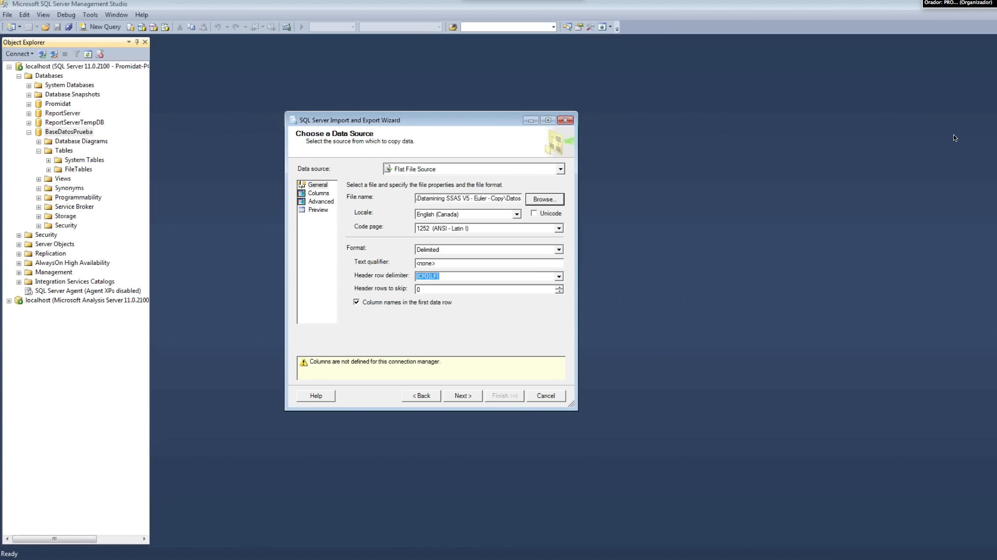
Choose the CSV file iris from the Datos folder of Datamining SSAS as the flat file source.
left_click(530, 201)
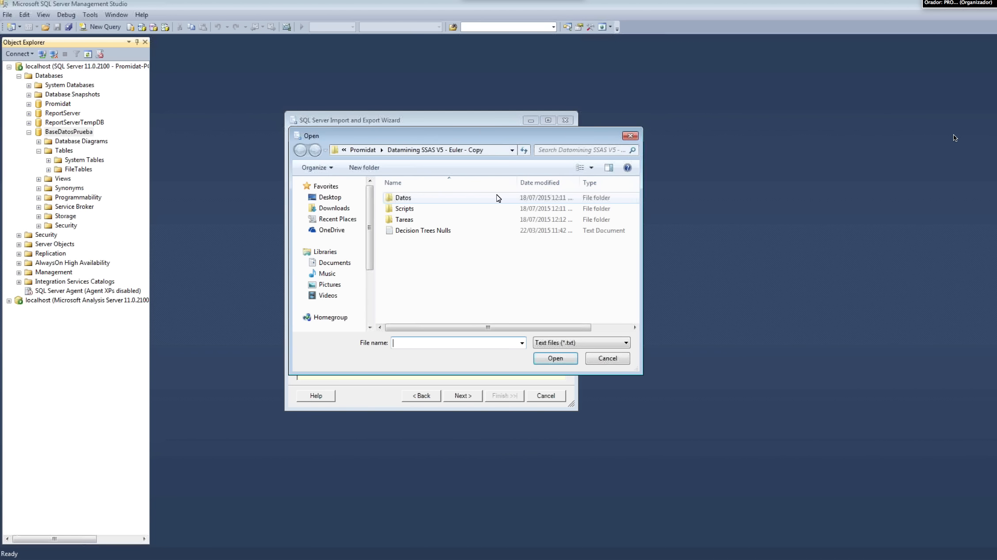
double_click(403, 198)
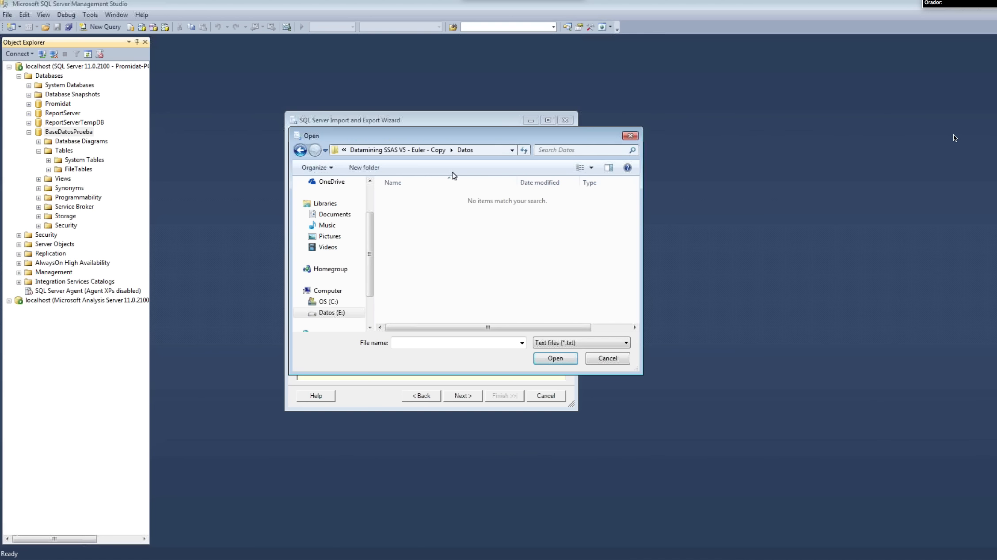
left_click(300, 151)
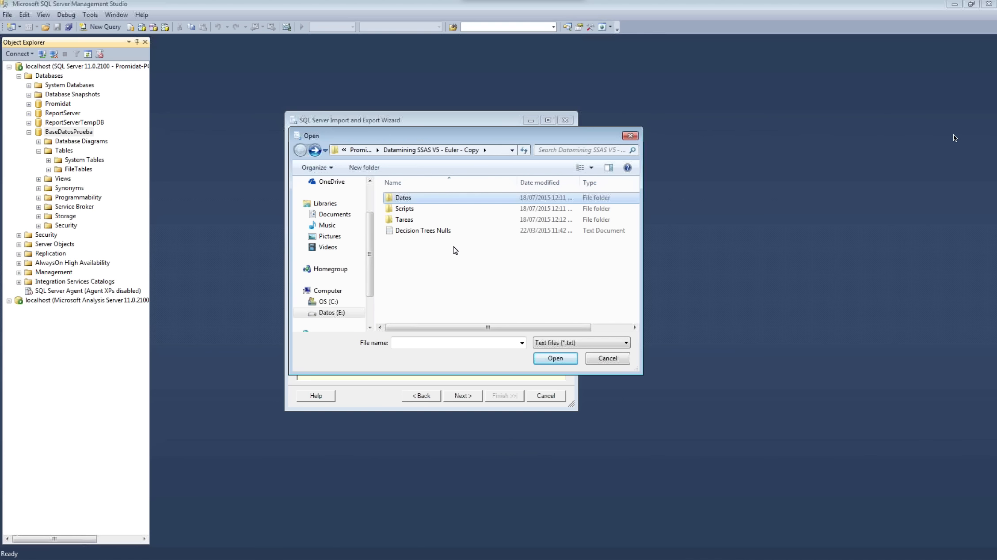
key("BackSpace")
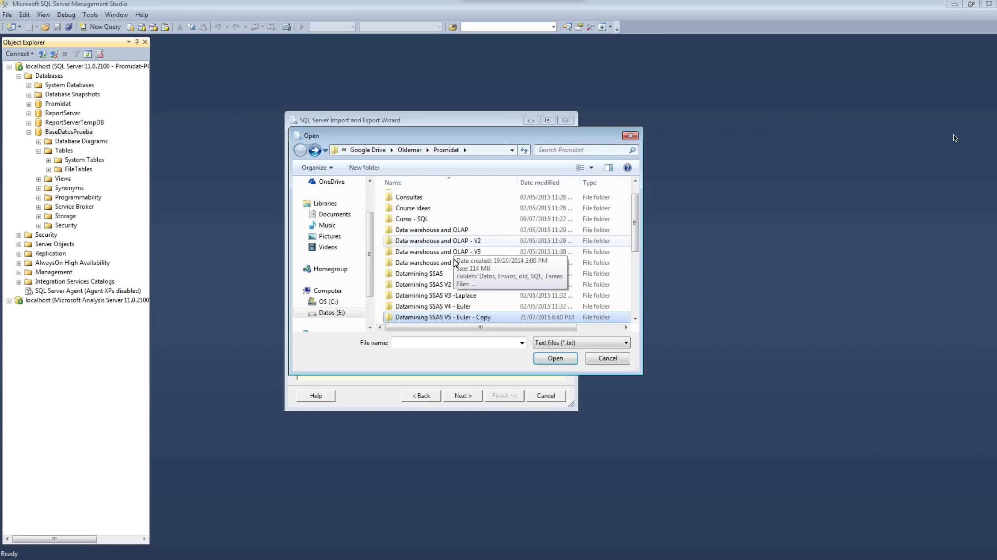
left_click(593, 343)
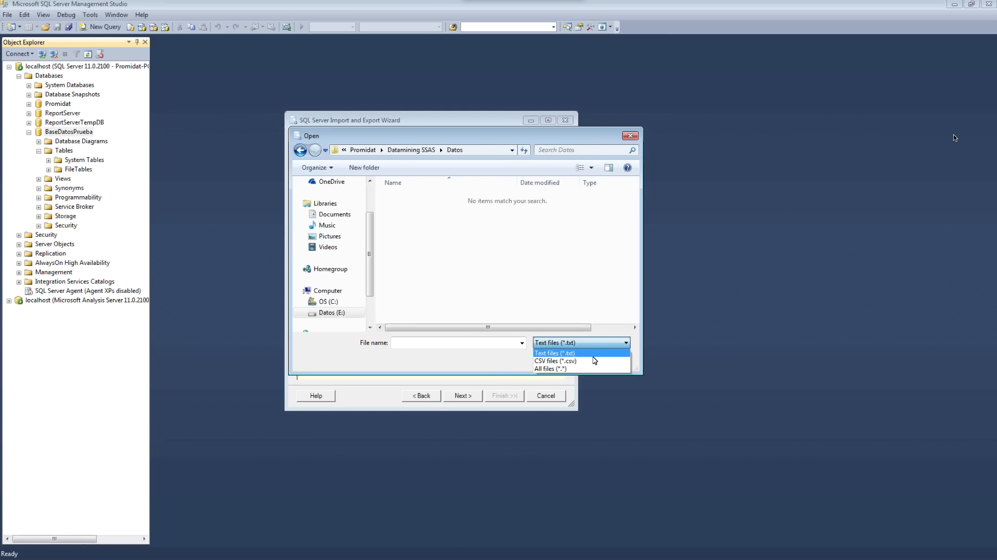
left_click(595, 361)
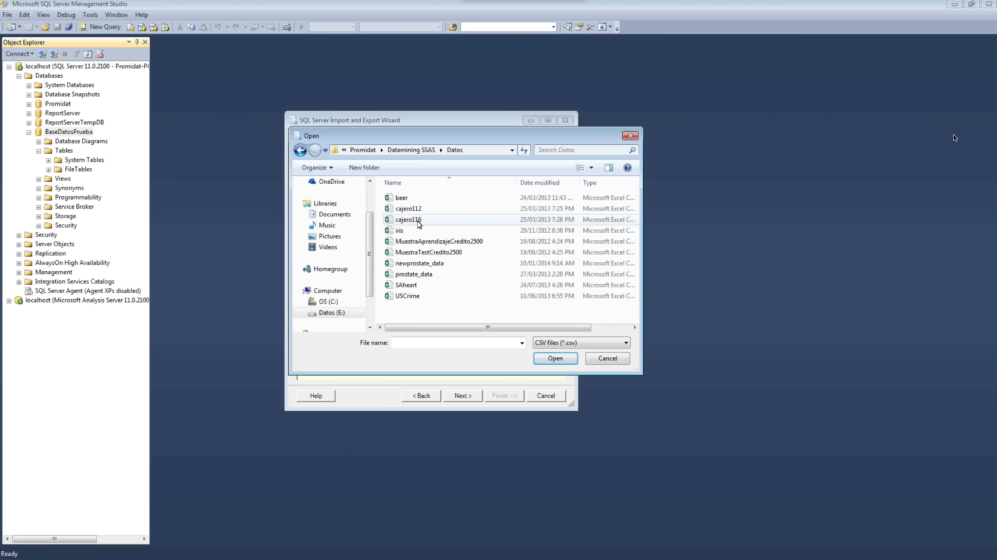
left_click(401, 232)
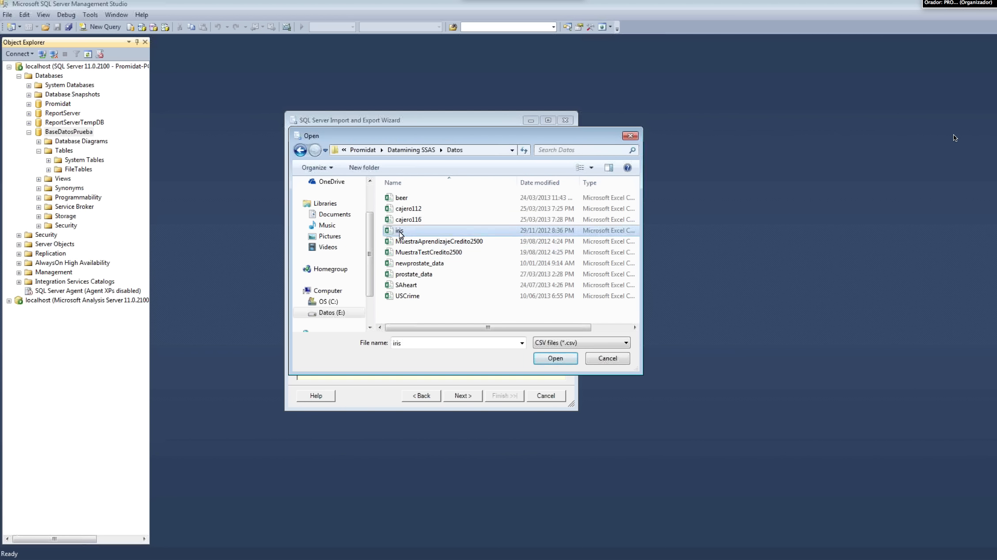
left_click(559, 360)
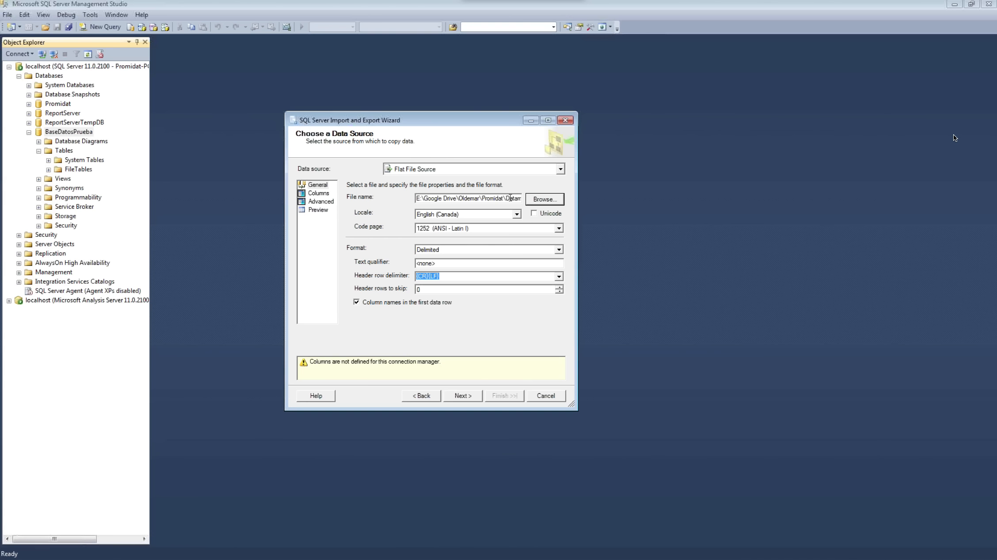
Check the flat file's column preview and accept the BaseDatosPrueba database on localhost as the import destination.
left_click(319, 194)
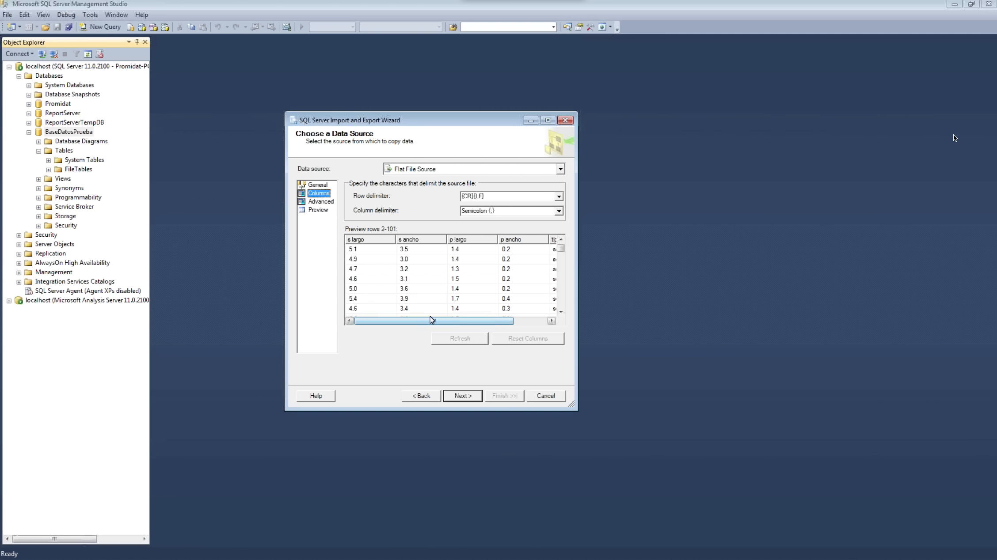
left_click_drag(432, 321, 512, 325)
left_click(319, 185)
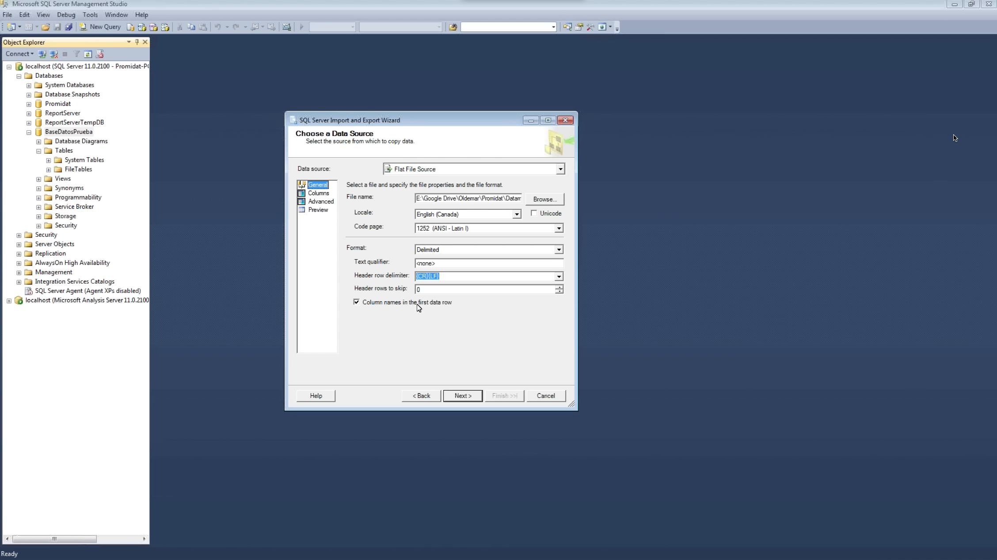
left_click(319, 194)
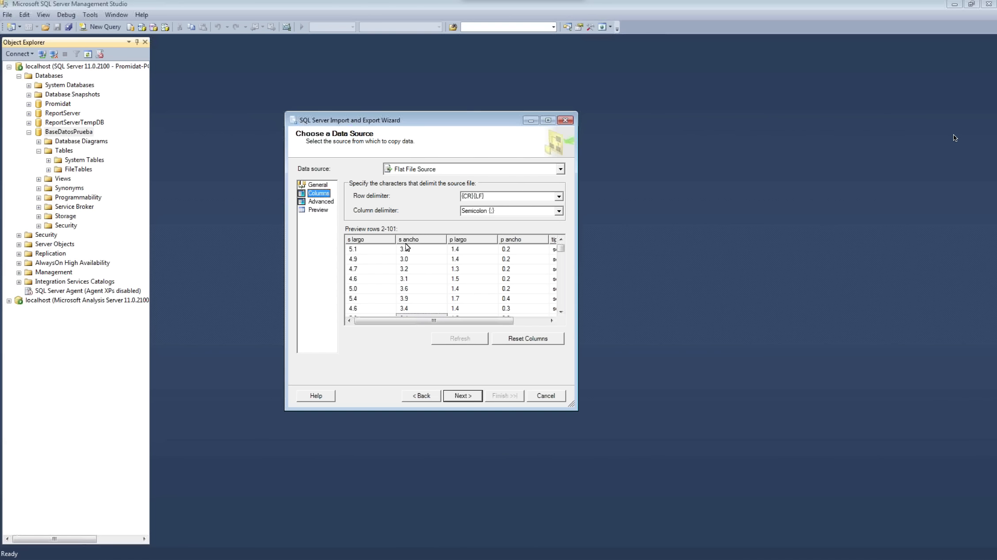
left_click(462, 395)
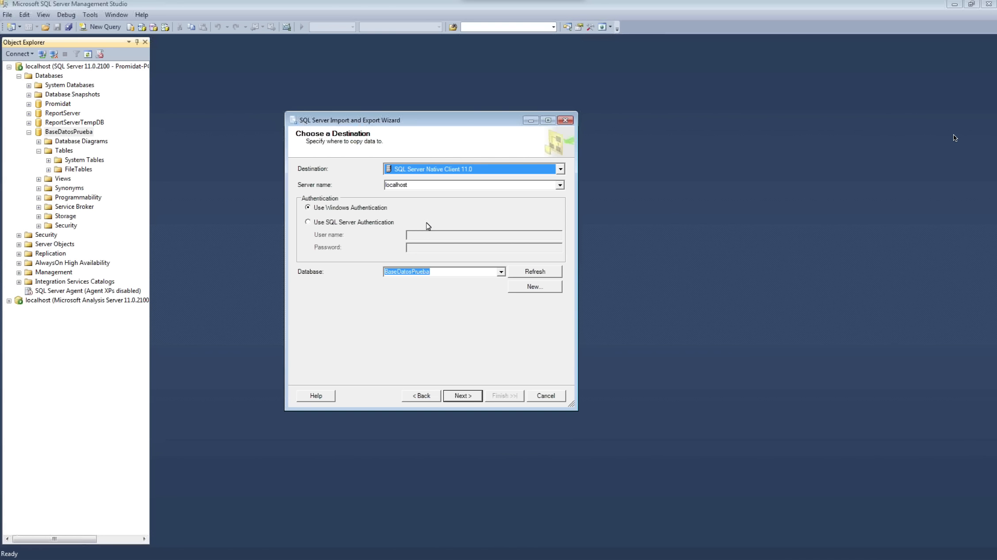
key("Tab")
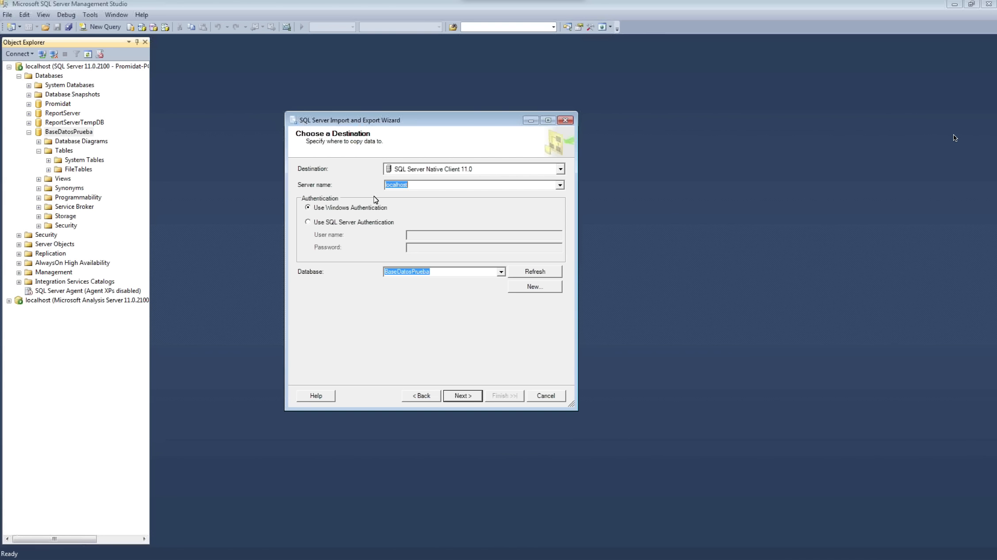
left_click(470, 273)
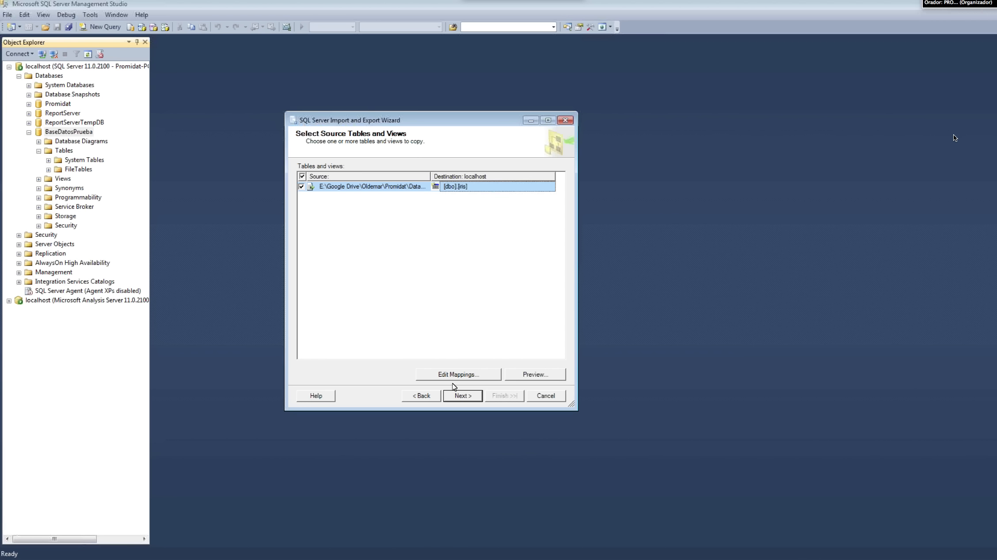
Edit the column mappings so that the source column s largo goes to a destination column named SepaloLargo.
left_click(472, 374)
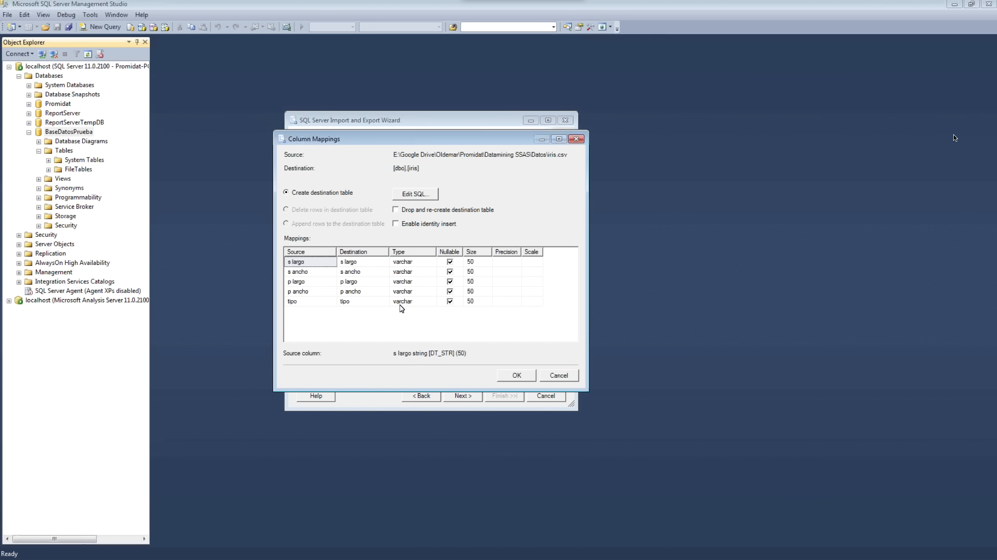
left_click(367, 264)
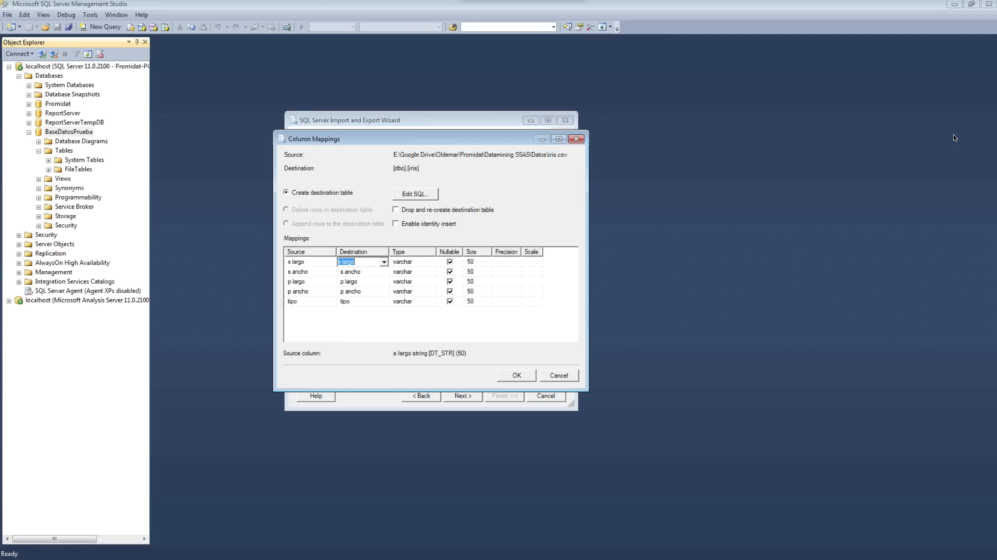
key("Left")
key("Delete")
key("Delete")
type("SepaloL")
left_click(404, 316)
left_click(514, 376)
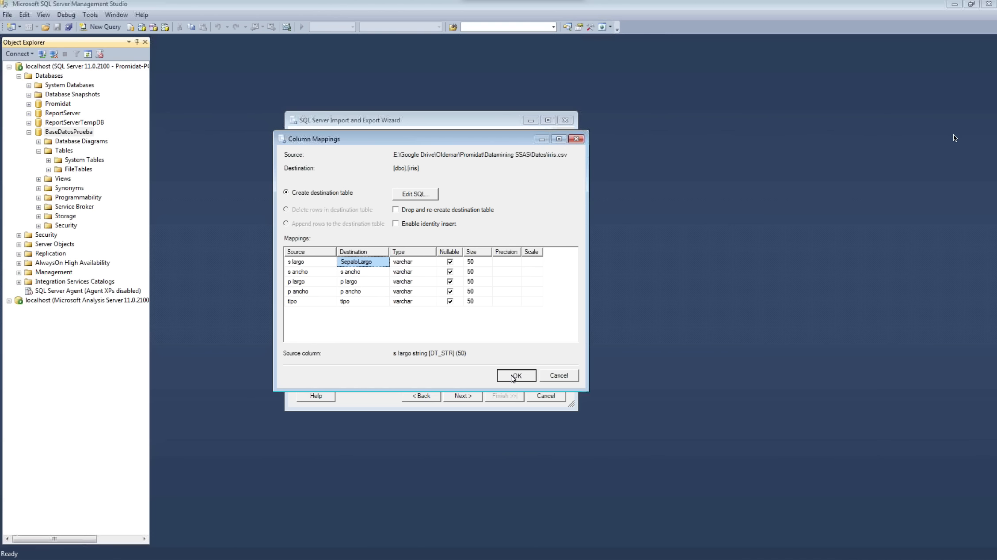
Preview the sample data of the iris source file and close the preview.
left_click(530, 375)
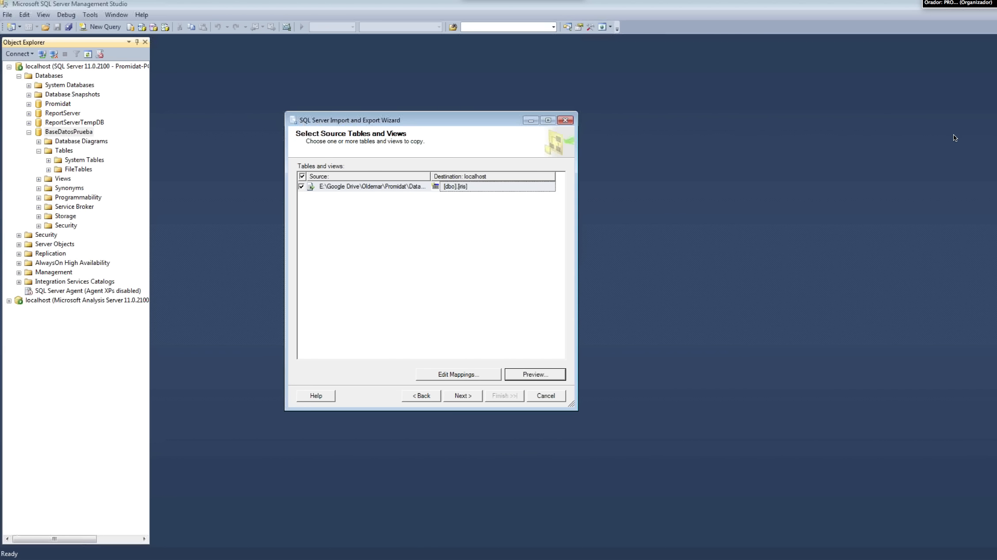
left_click(499, 321)
left_click_drag(500, 326, 473, 325)
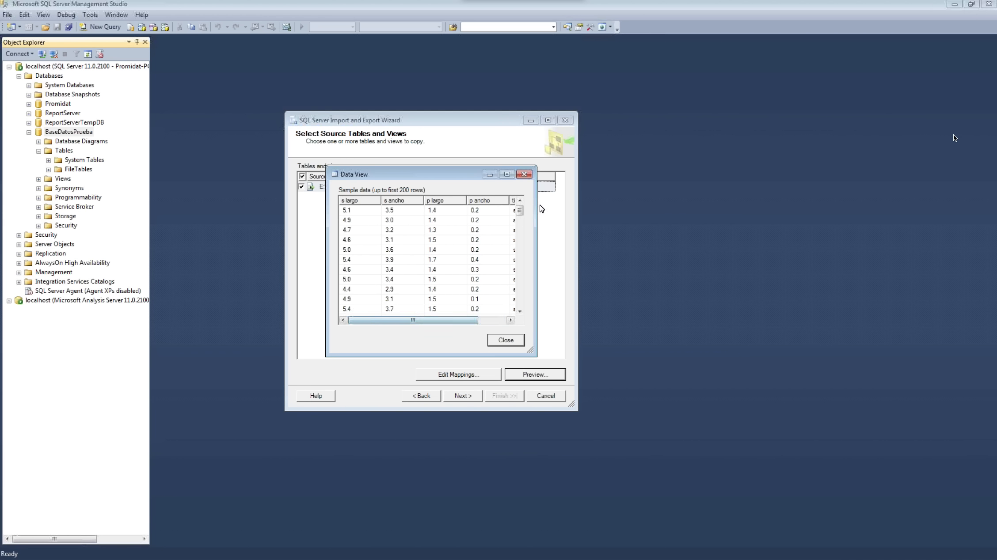
left_click(502, 345)
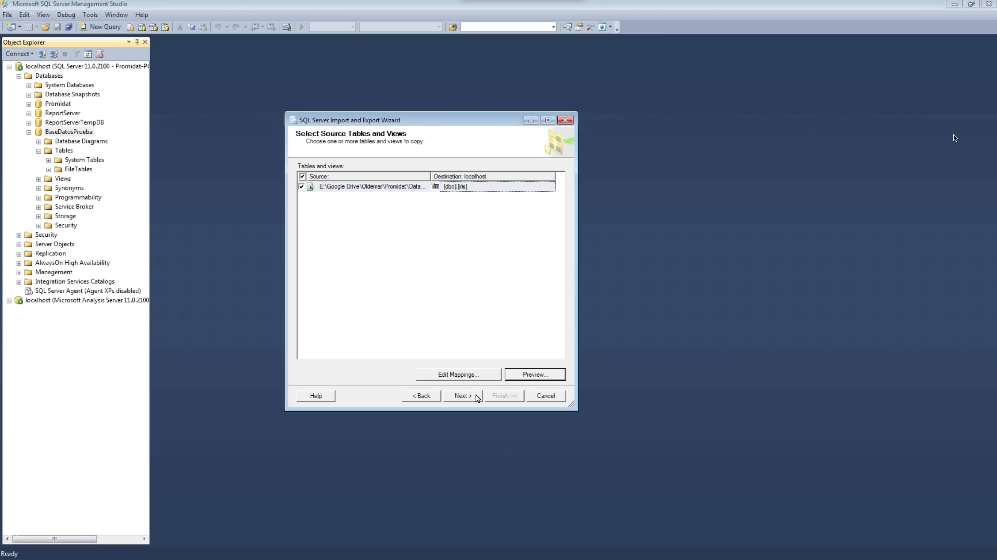
Run the import package immediately without saving it as an SSIS package, and close the wizard.
left_click(476, 397)
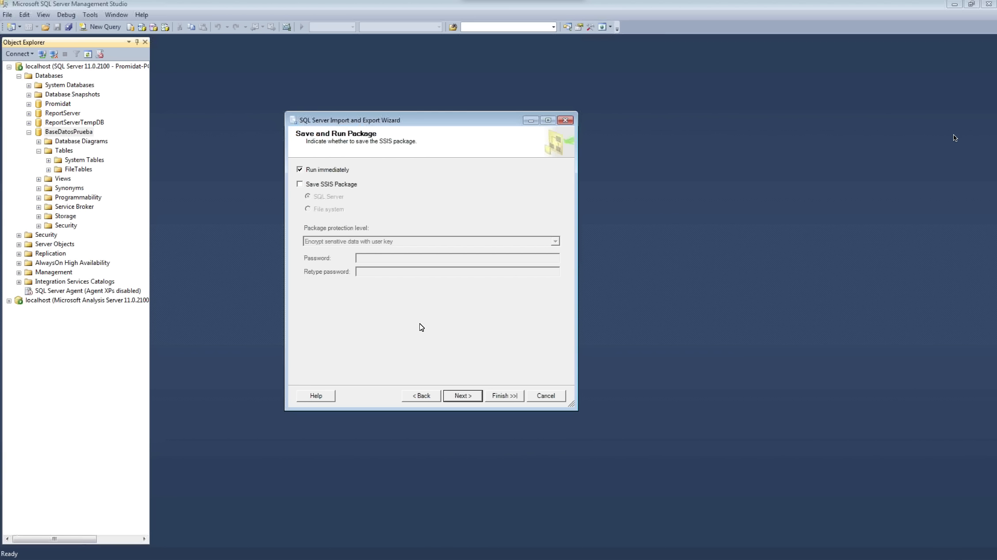
left_click(464, 396)
left_click(504, 400)
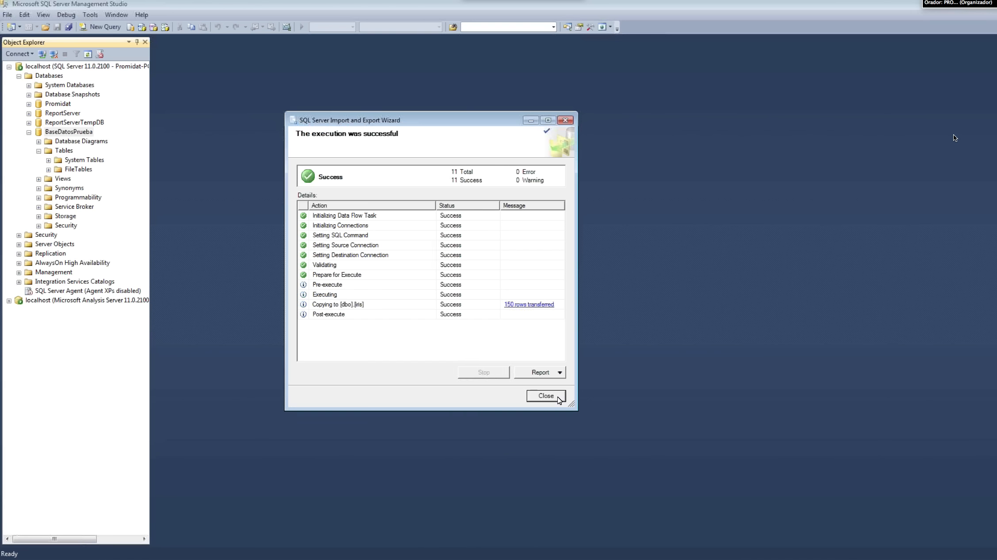
left_click(552, 396)
Refresh the BaseDatosPrueba database and select the top 1000 rows of its dbo.iris table.
left_click(64, 133)
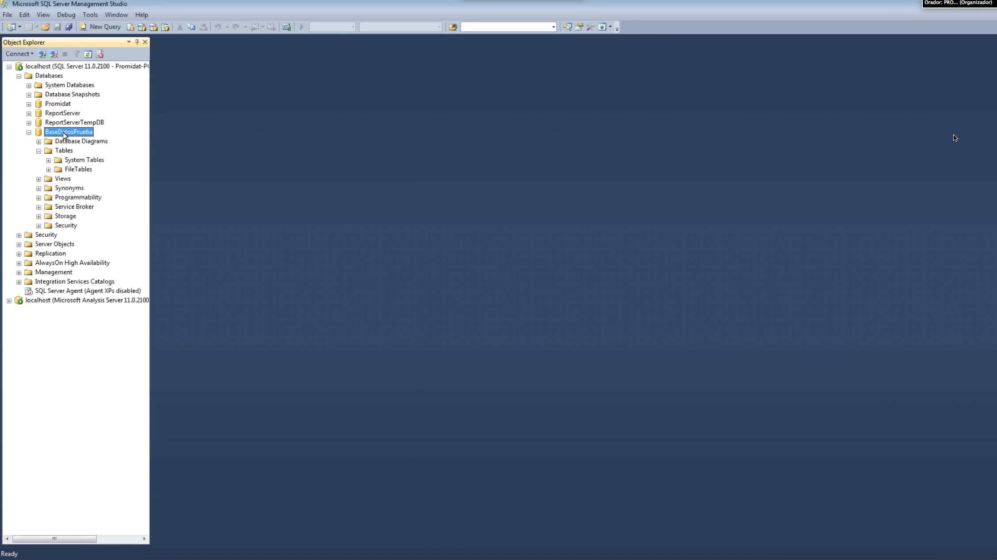
left_click(88, 54)
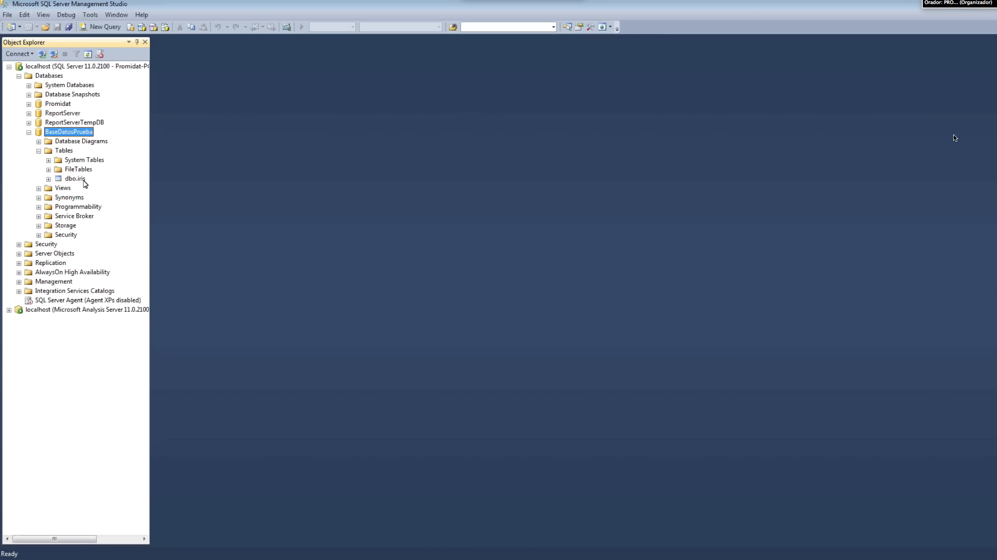
right_click(78, 180)
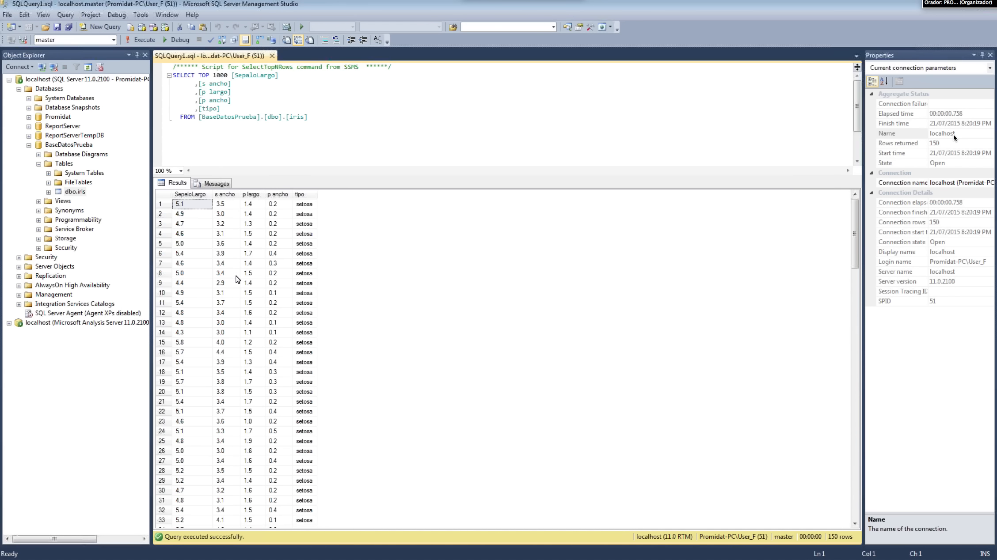
Examine the generated SELECT query and the returned iris rows, widening the tipo column slightly.
left_click(259, 287)
left_click(319, 111)
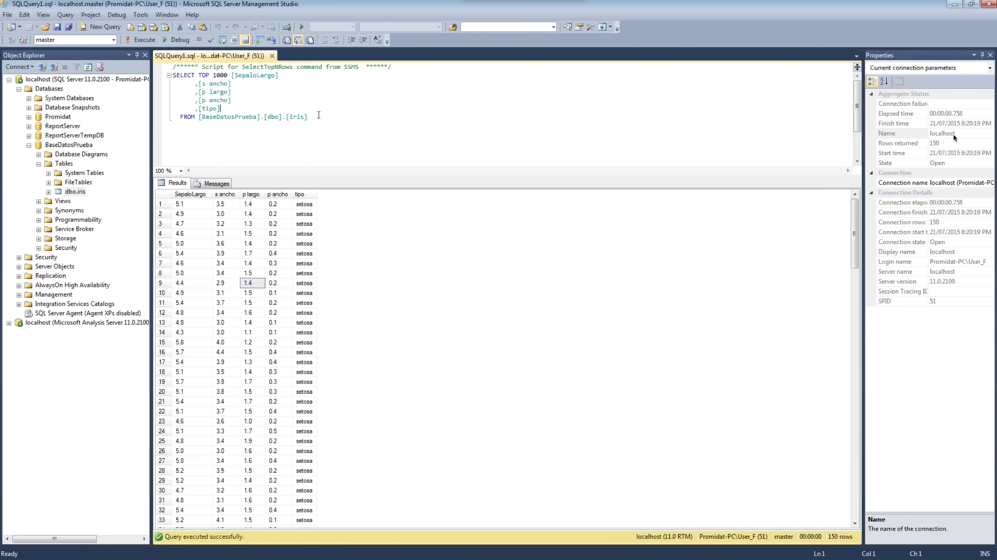
left_click_drag(320, 123, 171, 66)
left_click(305, 77)
left_click(275, 244)
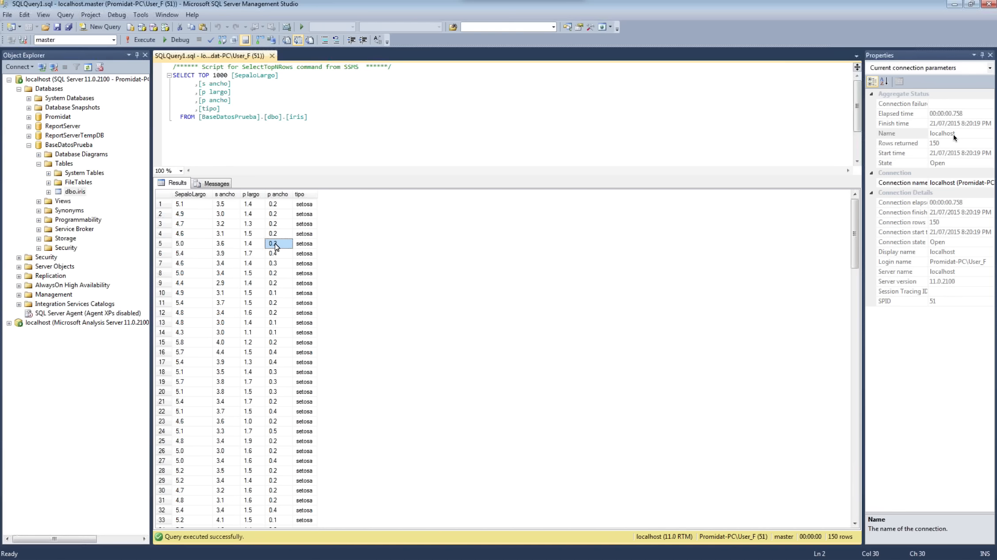
scroll(275, 245, "down", 1)
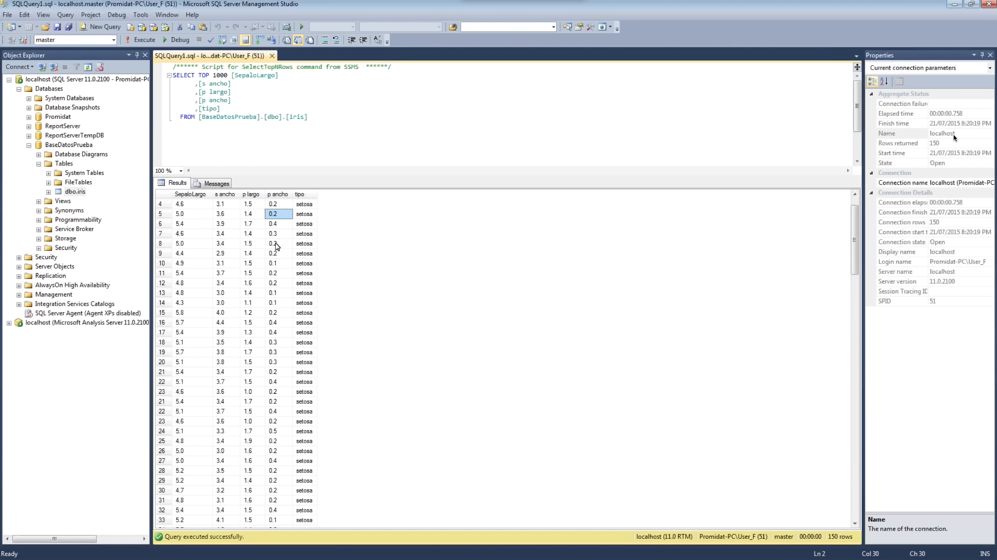
mouse_move(855, 234)
left_mouse_down()
mouse_move(856, 493)
mouse_move(851, 220)
left_mouse_up()
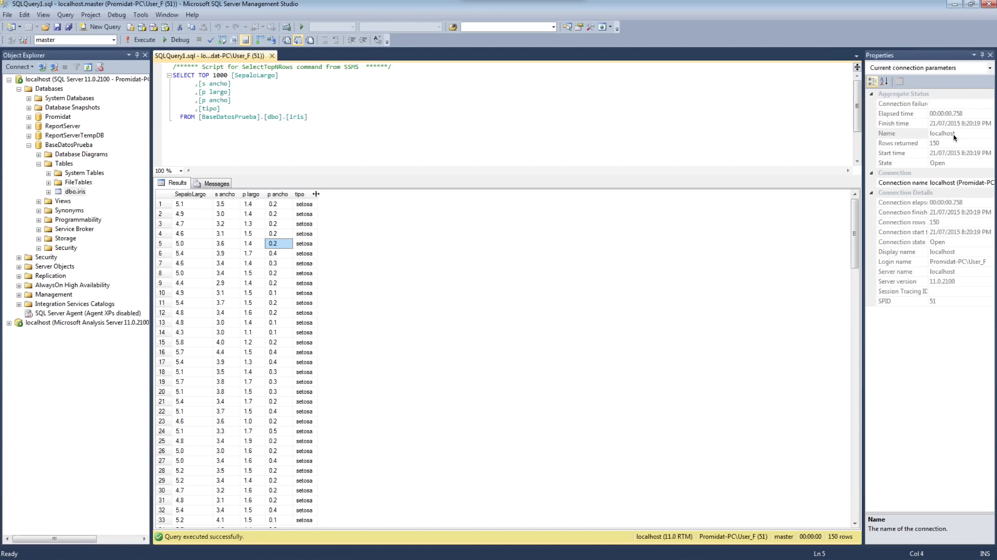
left_click_drag(316, 194, 334, 195)
Switch to the presentation and view the slides of the data import example.
key("alt+Tab")
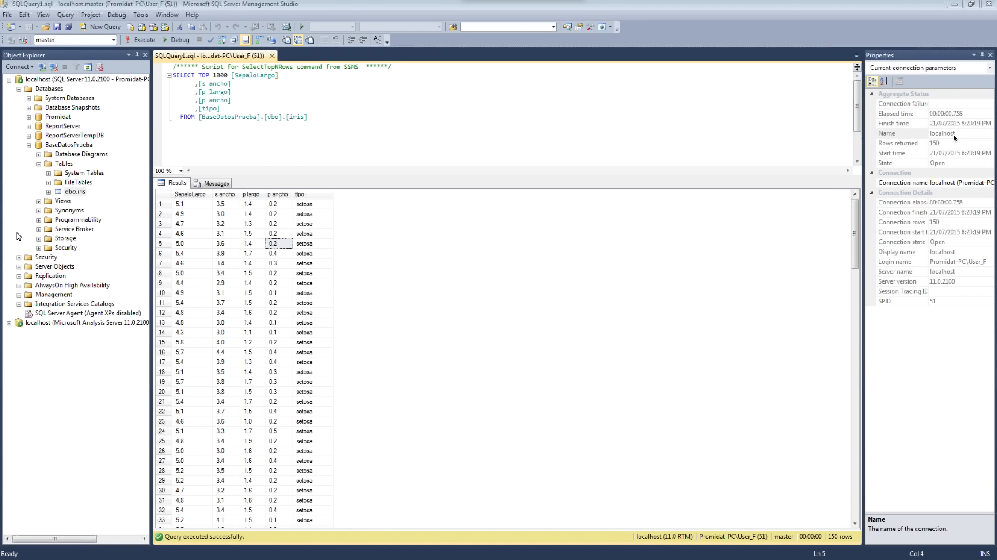
key("alt+Tab")
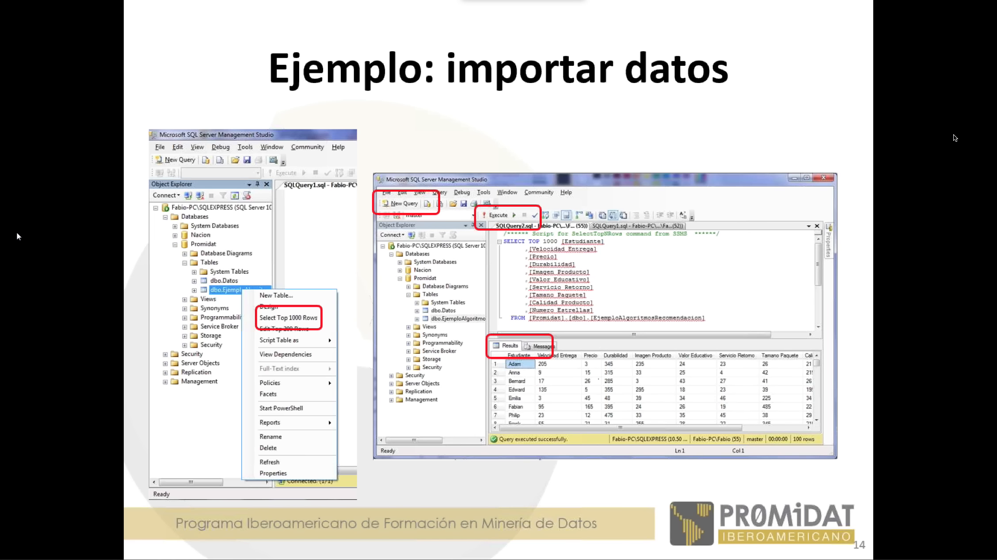
key("Right")
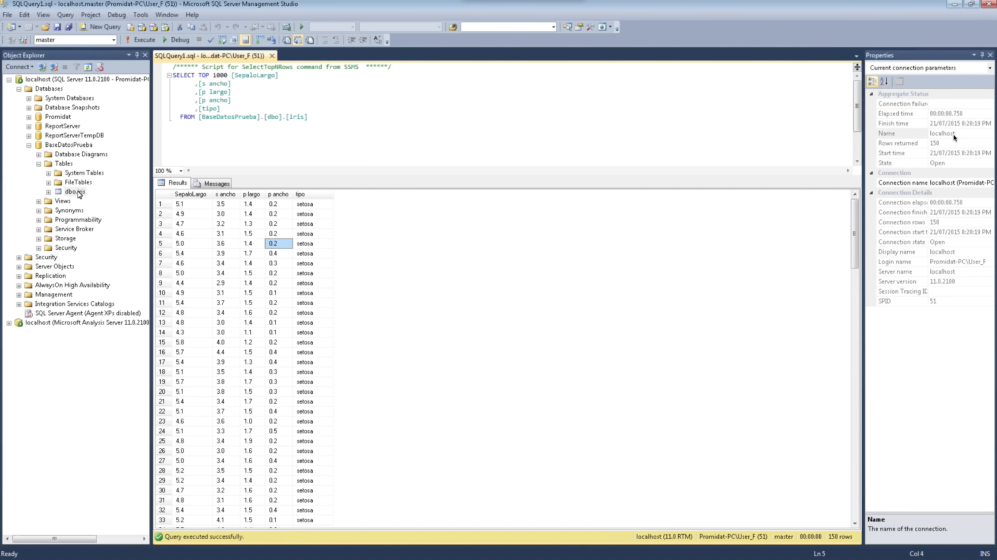
In SQL Server Management Studio, review the row selection option for dbo.iris and its query results down to the last row.
right_click(78, 193)
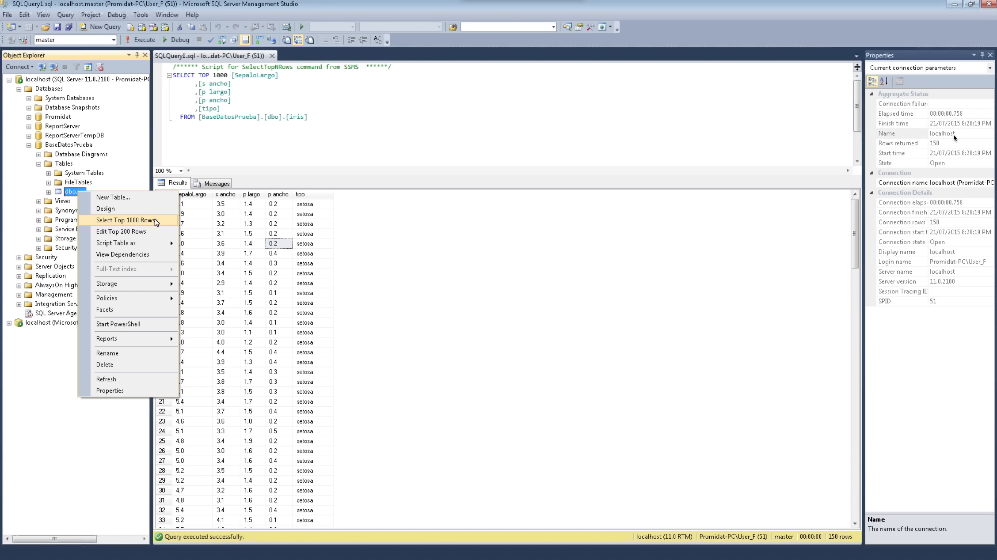
left_click(239, 92)
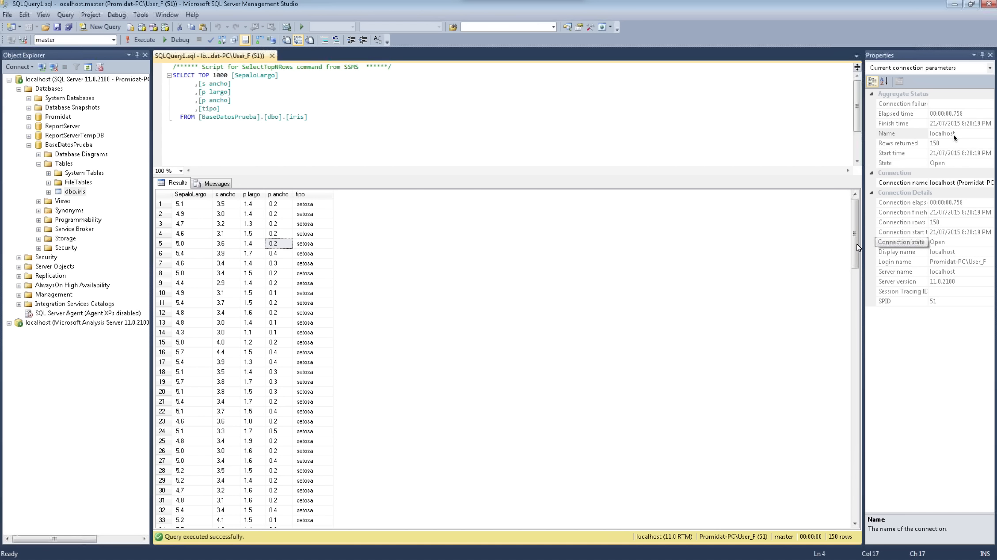
left_click_drag(857, 261, 856, 521)
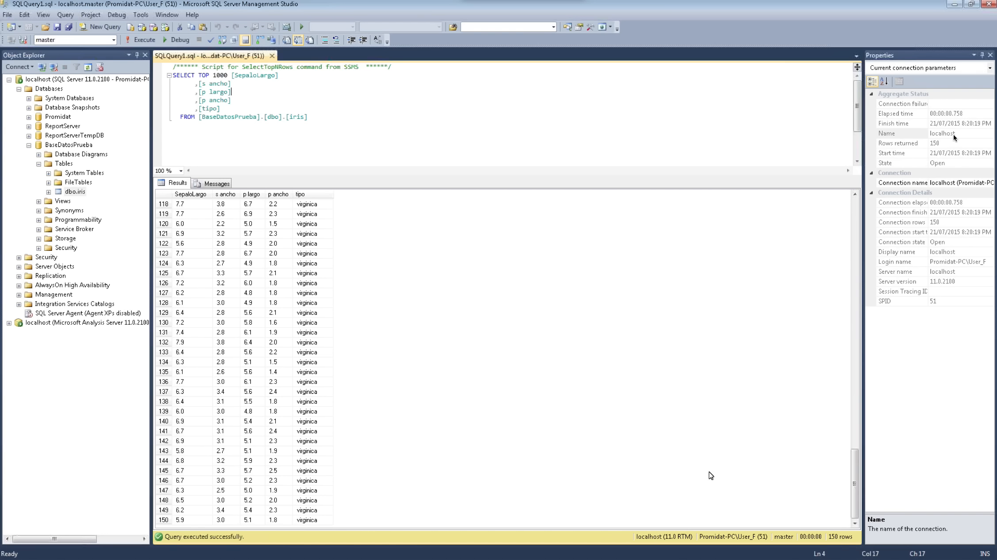
Limit the dbo.iris SELECT query to the top 10 rows and run it.
double_click(220, 75)
type("10")
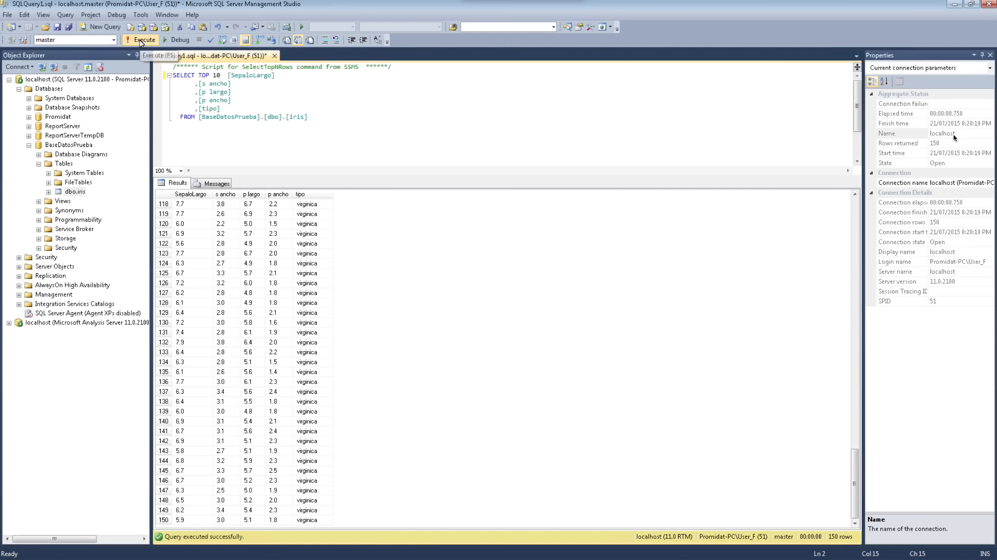
left_click(141, 39)
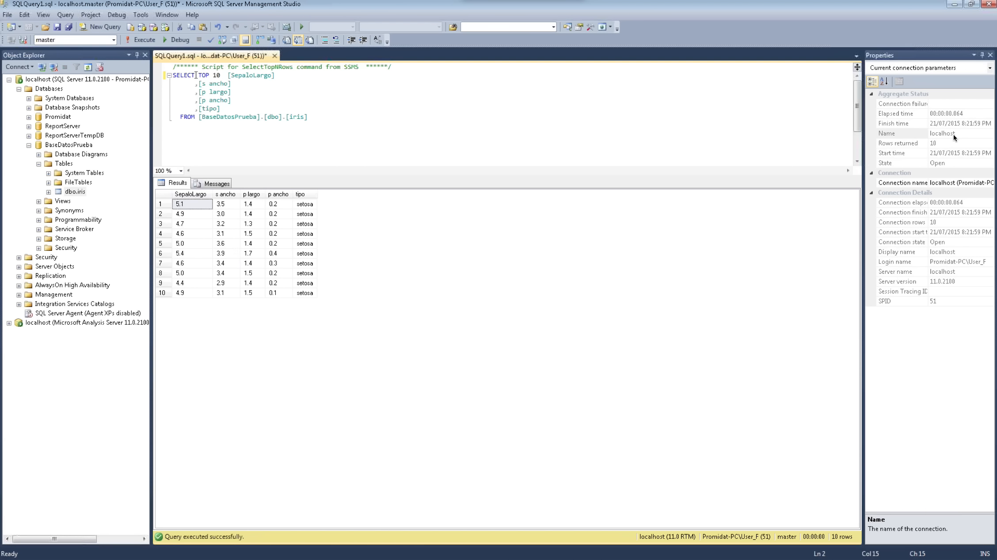
left_click_drag(197, 75, 220, 75)
right_click(79, 193)
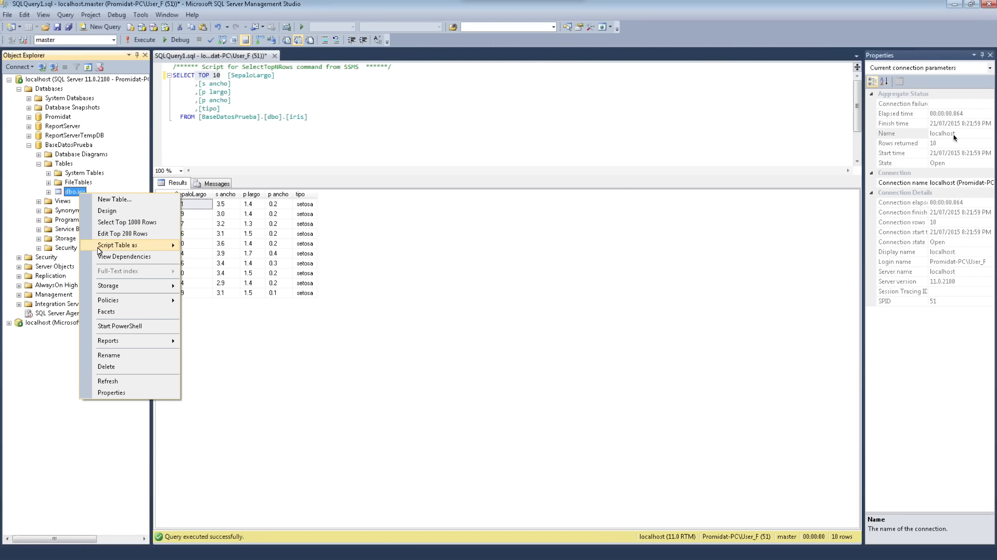
left_click(218, 75)
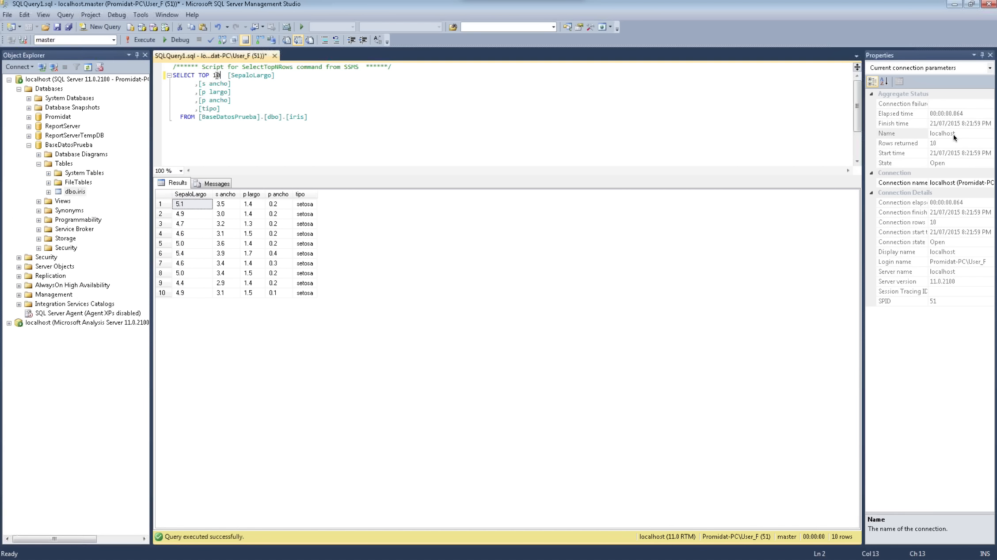
Remove the TOP 10 clause from the SELECT query and run it to return every iris row.
double_click(216, 75)
key("BackSpace")
key("BackSpace")
key("BackSpace")
key("BackSpace")
key("BackSpace")
key("Delete")
key("F5")
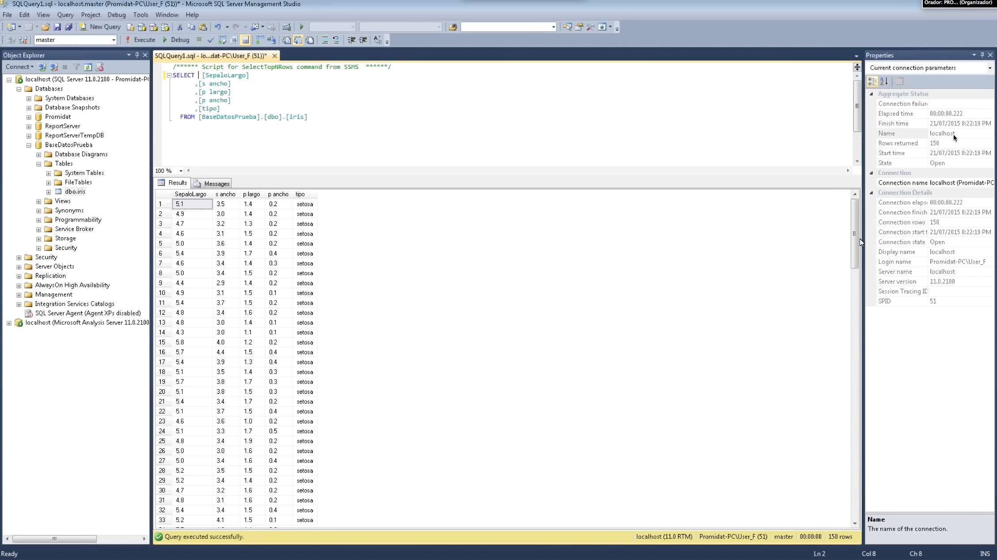
mouse_move(859, 246)
left_mouse_down()
mouse_move(844, 504)
mouse_move(854, 235)
left_mouse_up()
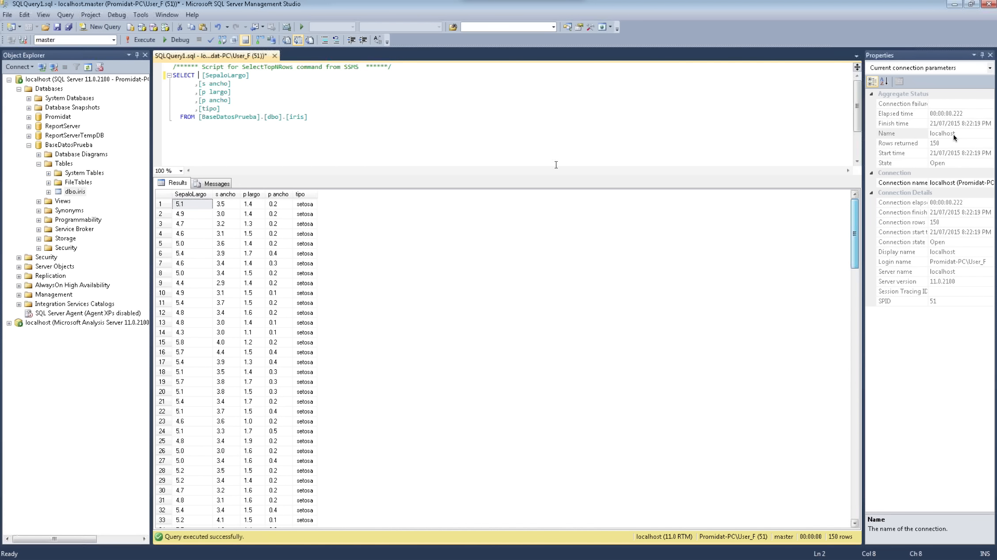
left_click(265, 73)
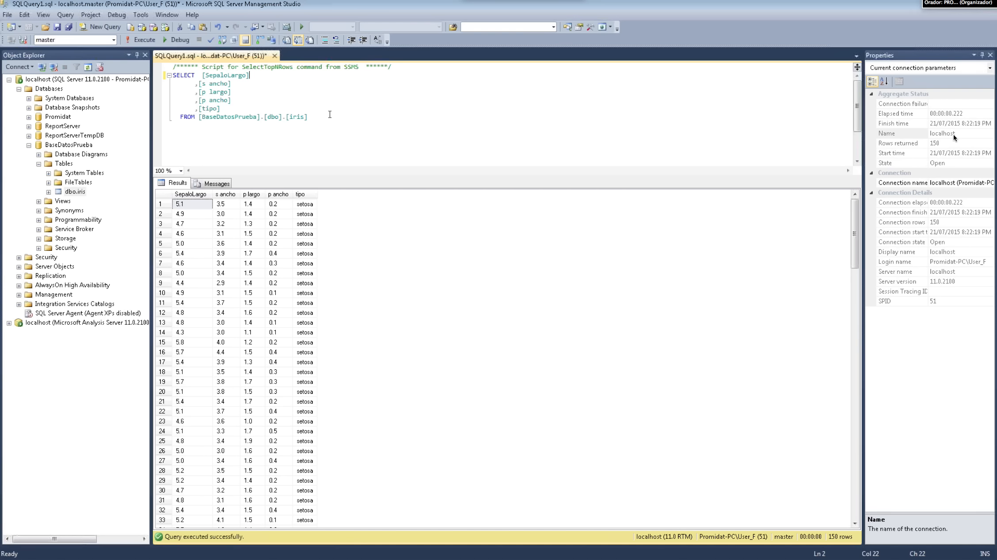
Remove the extra space after SELECT and join all five column names onto the SELECT line.
left_click(196, 76)
key("Delete")
left_click(249, 76)
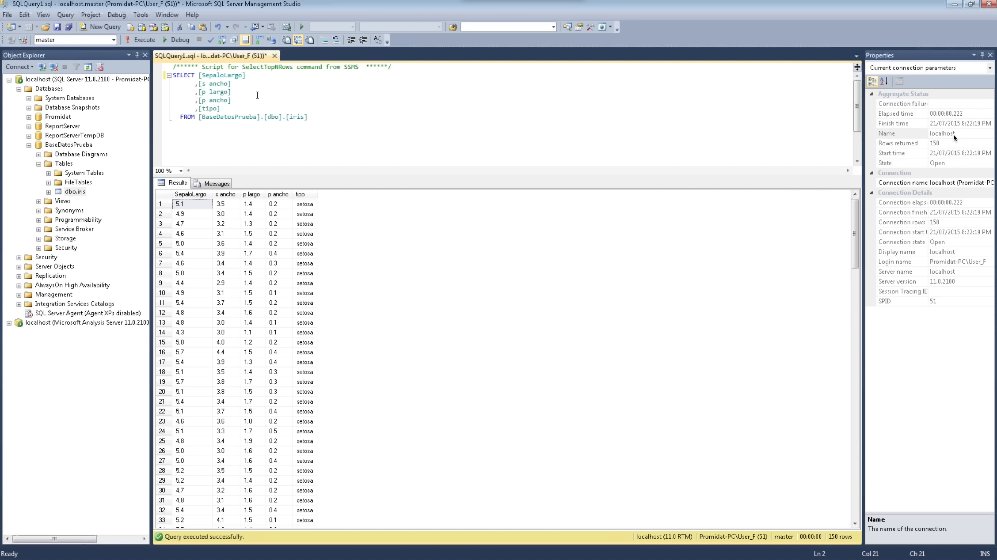
key("Delete")
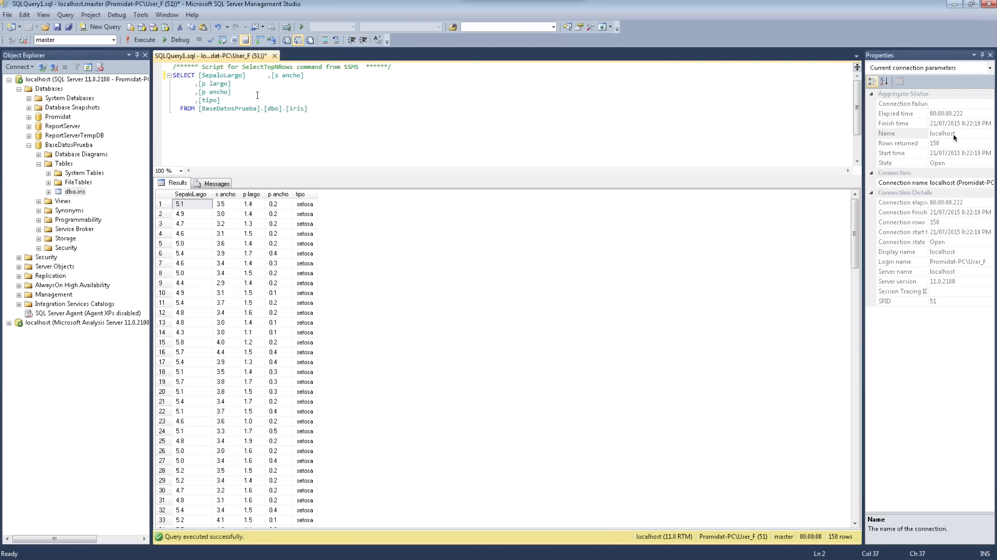
key("Delete")
key("Delete")
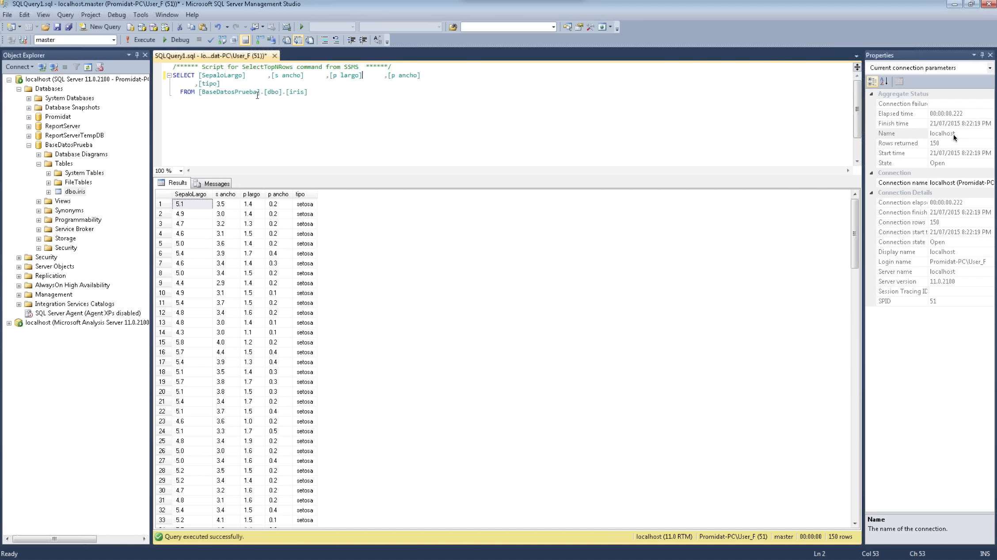
key("End")
key("Delete")
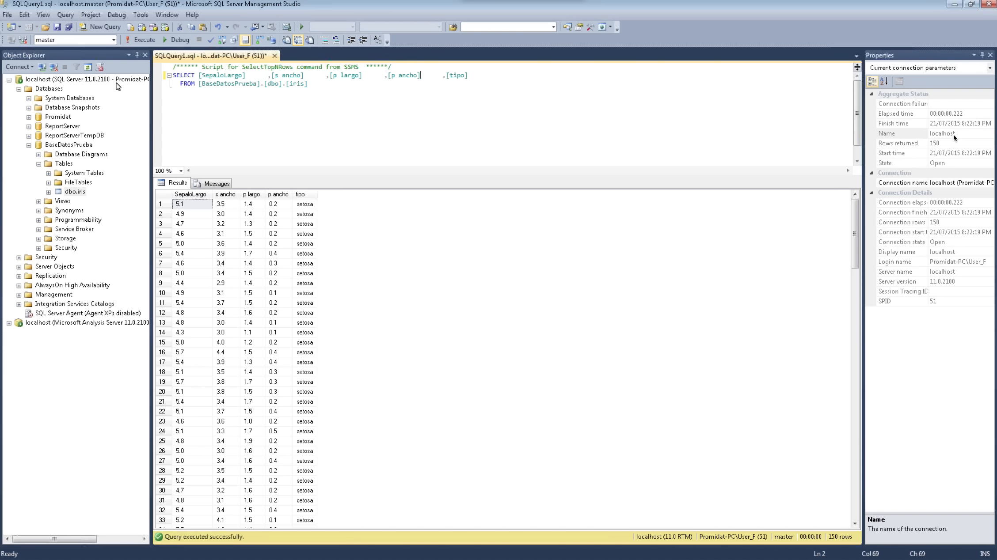
Clear the whole iris query from the editor and write "SQL Server" as the first line.
left_click(198, 76)
left_click(365, 105)
left_click_drag(354, 123, 172, 66)
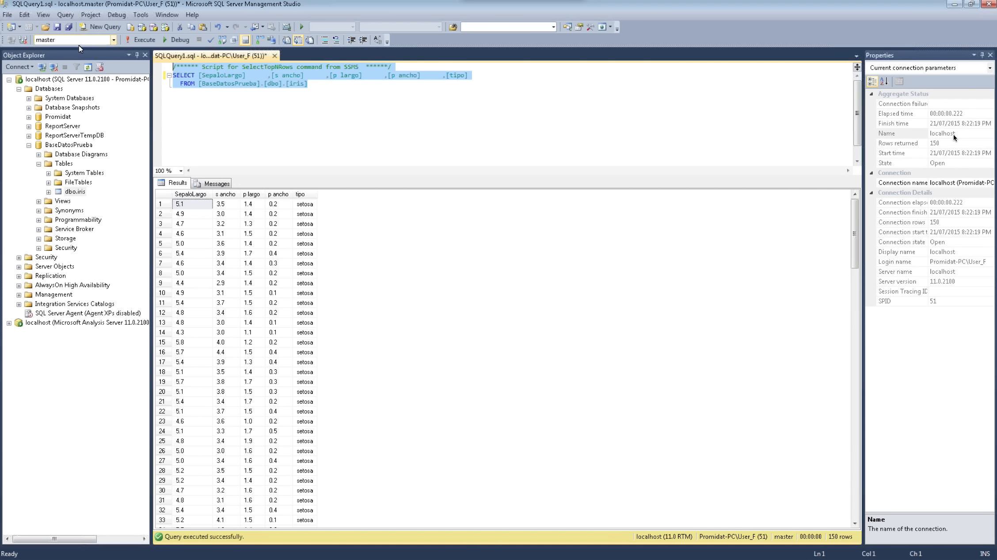
key("Delete")
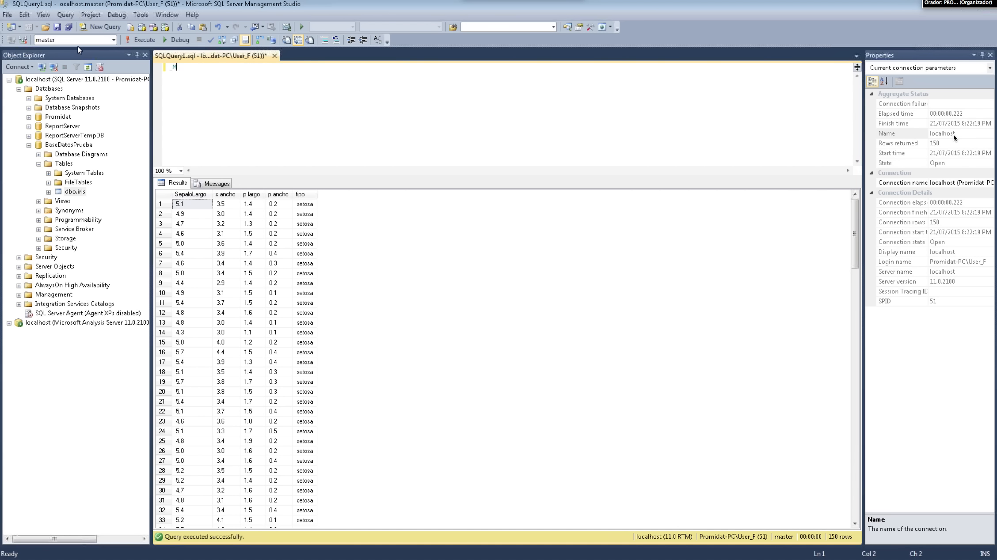
type("SQL SERvER")
key("BackSpace")
key("BackSpace")
key("BackSpace")
key("BackSpace")
key("BackSpace")
key("BackSpace")
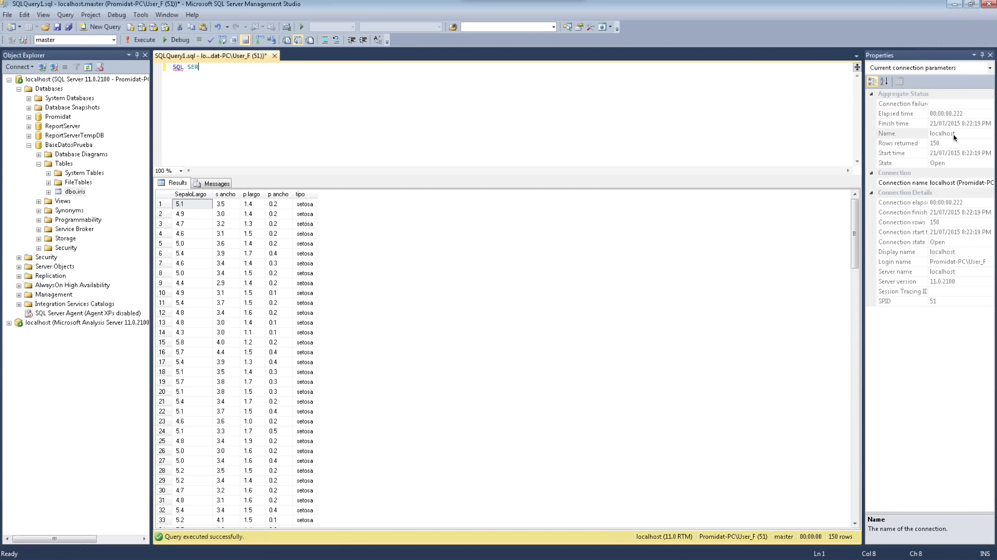
type("Server")
key("Return")
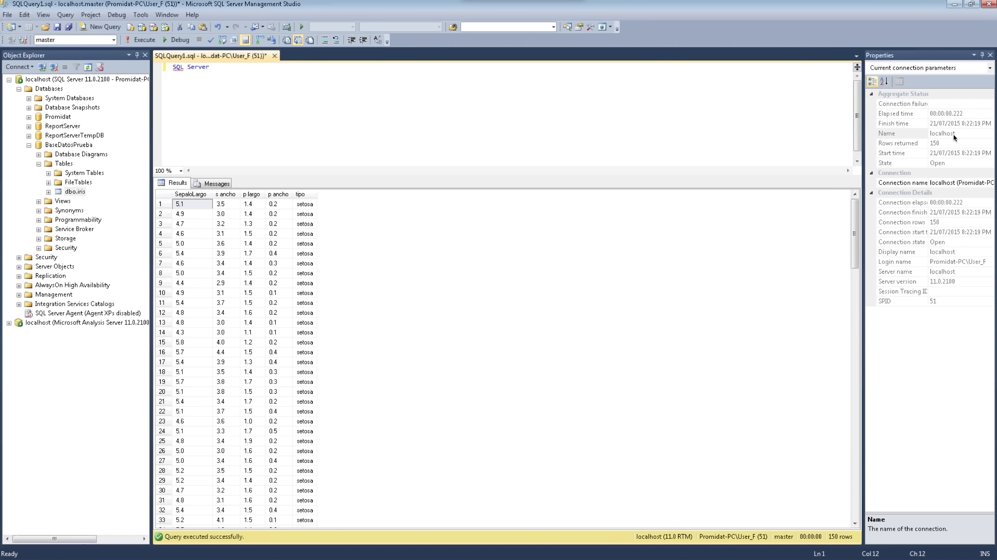
Add "T-SQL" on the second line and, after a blank line, "MySQL" and "*SQL" on separate lines.
type("T-SQL")
key("Return")
key("Return")
type("My")
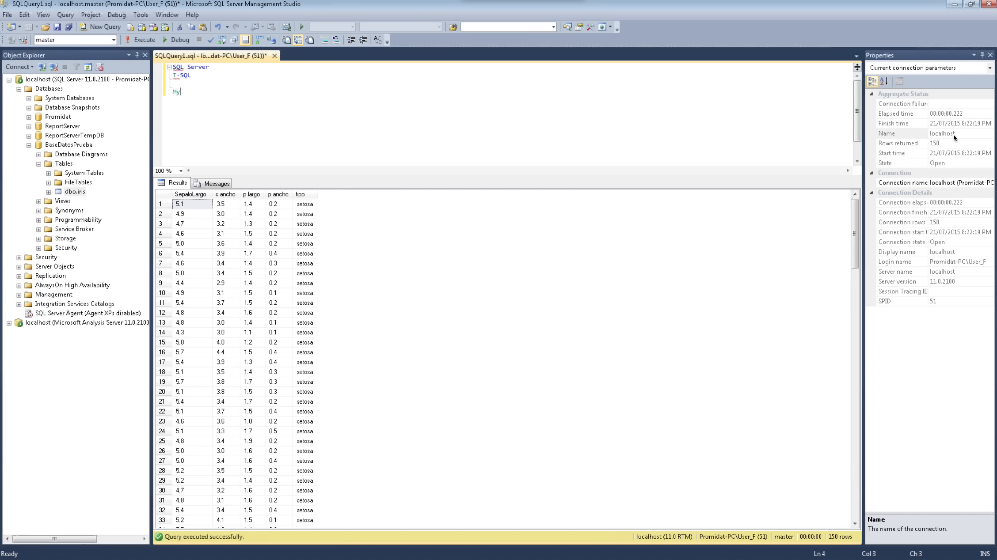
type("SQL")
key("Return")
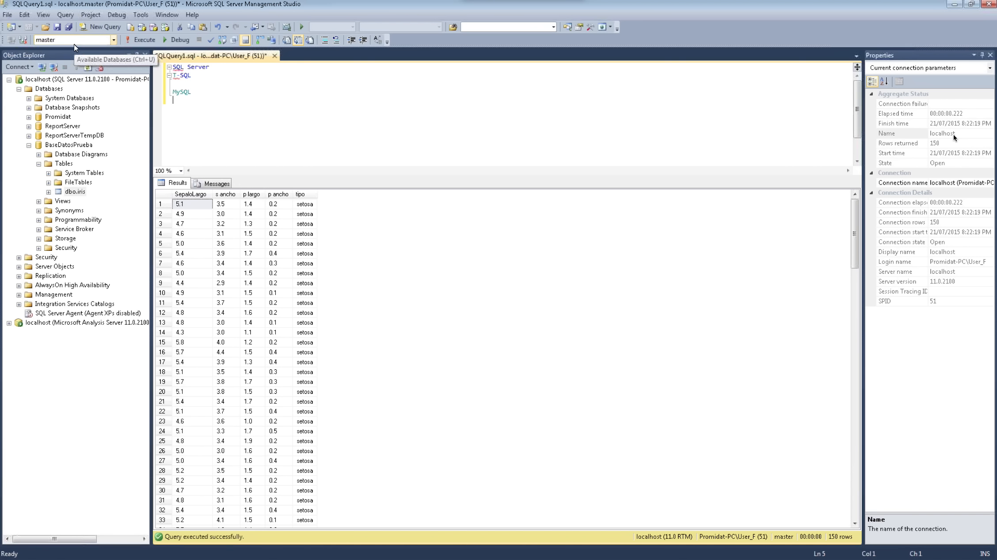
type("*SQL")
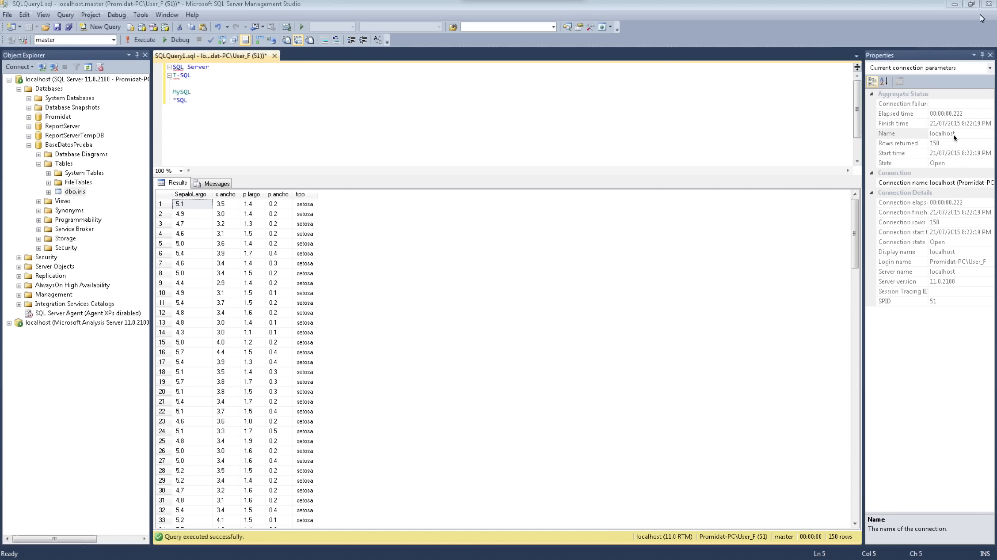
Minimize SQL Server Management Studio to return to the presentation and advance past its closing slide.
left_click(954, 4)
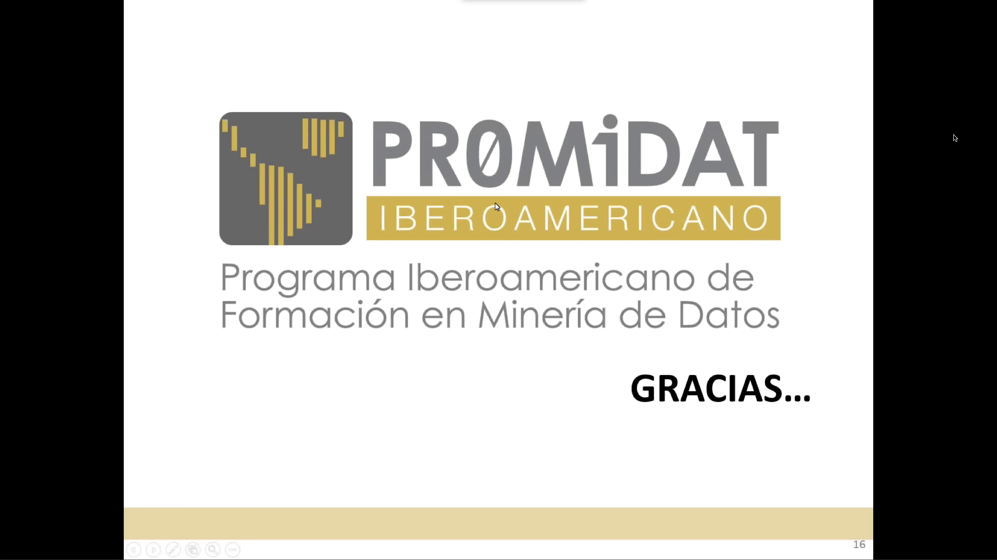
left_click(496, 207)
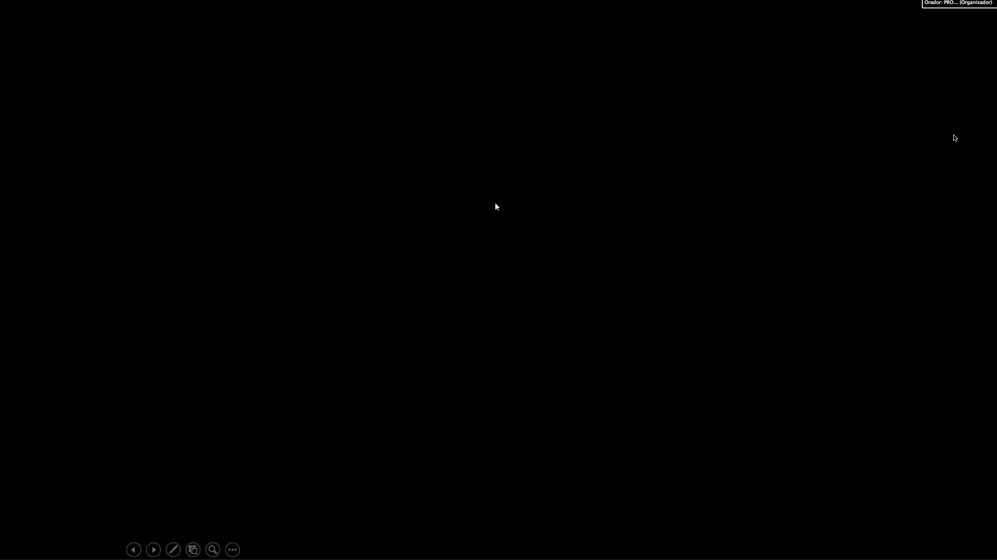
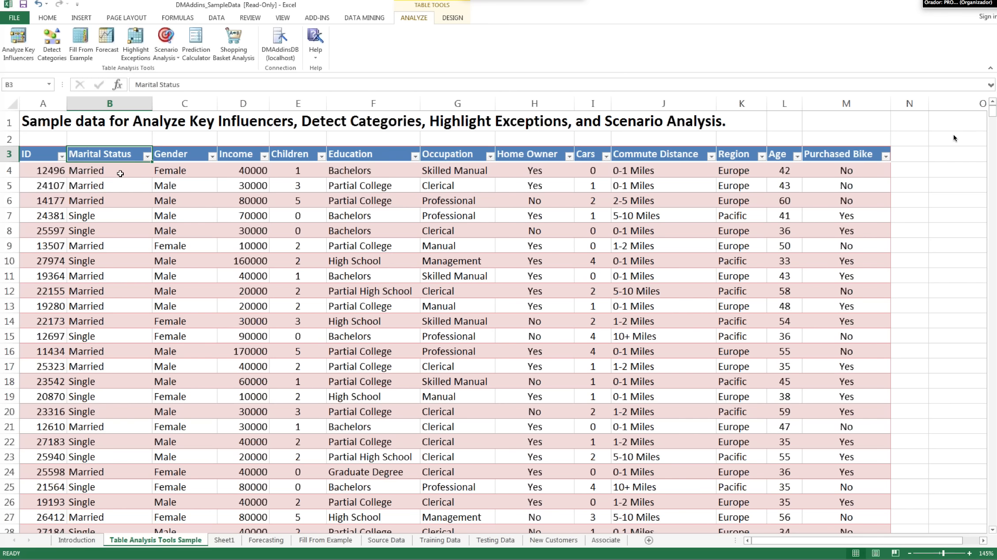
In the Excel sample data table, examine the filter values of the Gender, Income and Children columns, leaving all values selected.
left_click(120, 174)
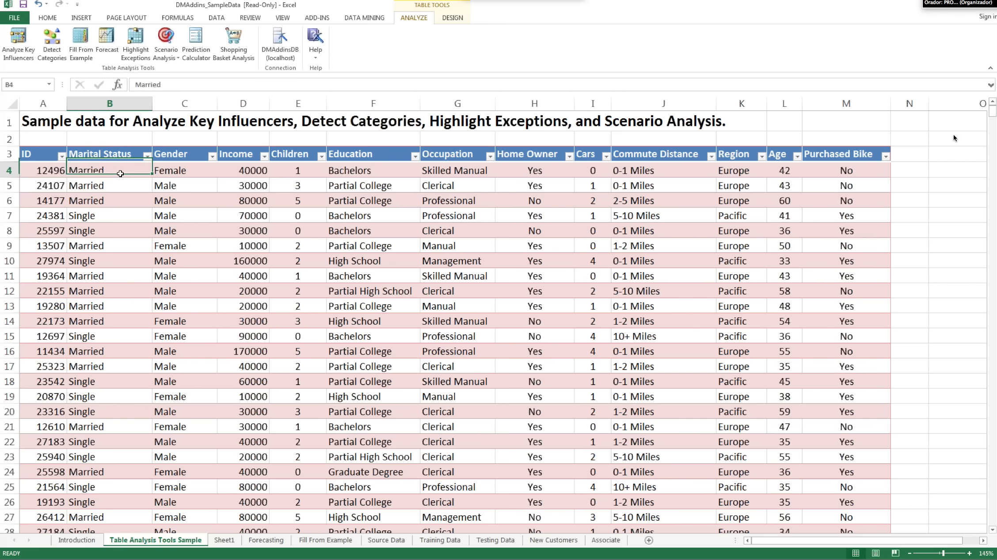
left_click(213, 157)
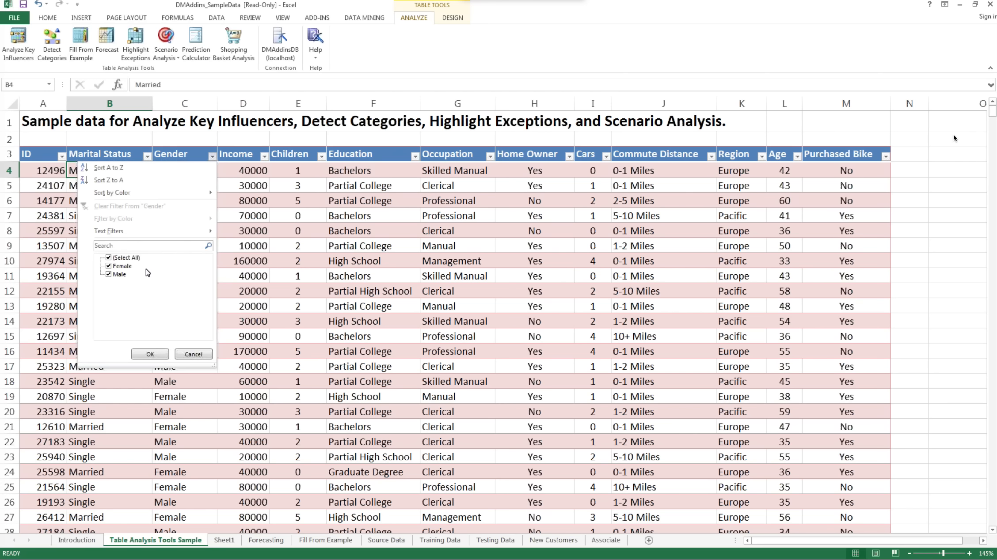
left_click(150, 354)
left_click(264, 156)
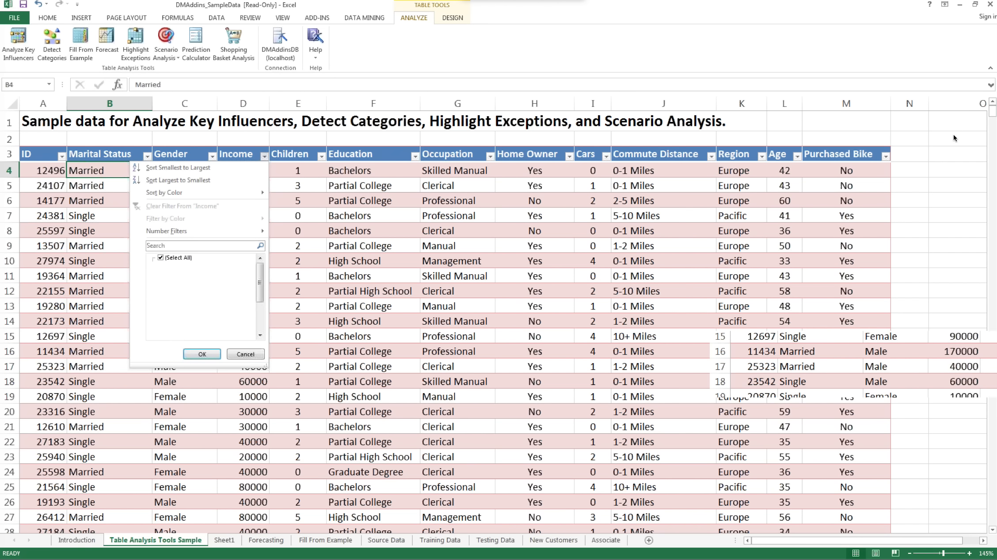
left_click_drag(260, 285, 253, 265)
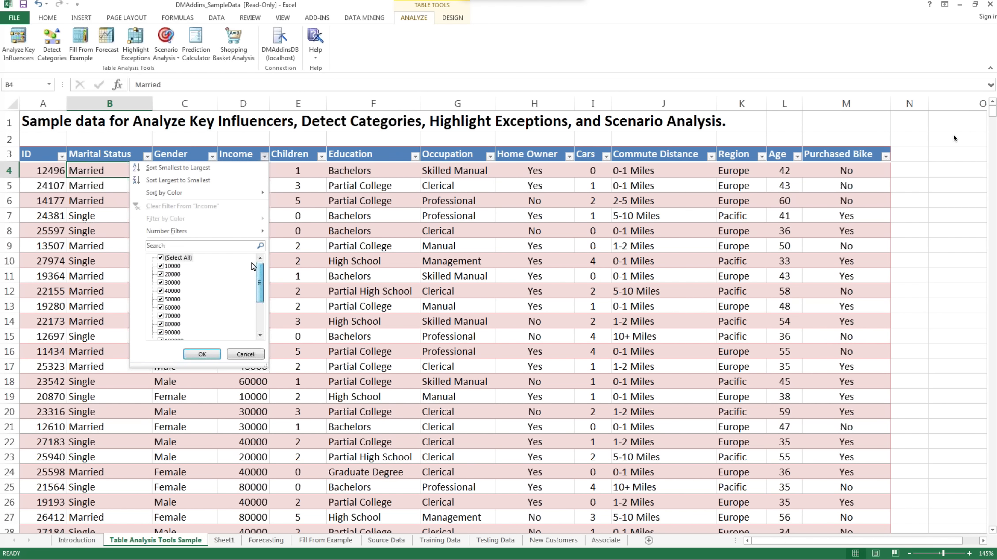
left_click(202, 354)
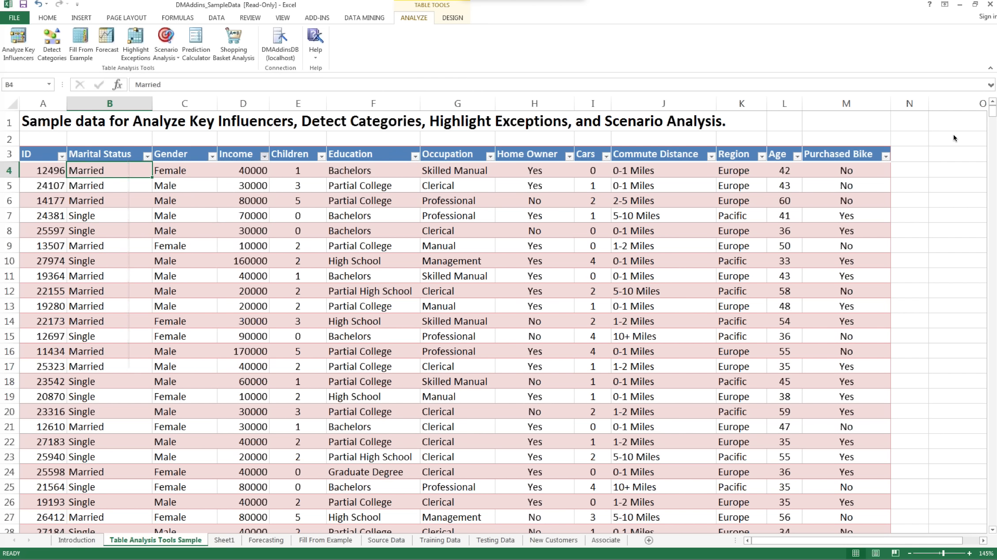
left_click(321, 156)
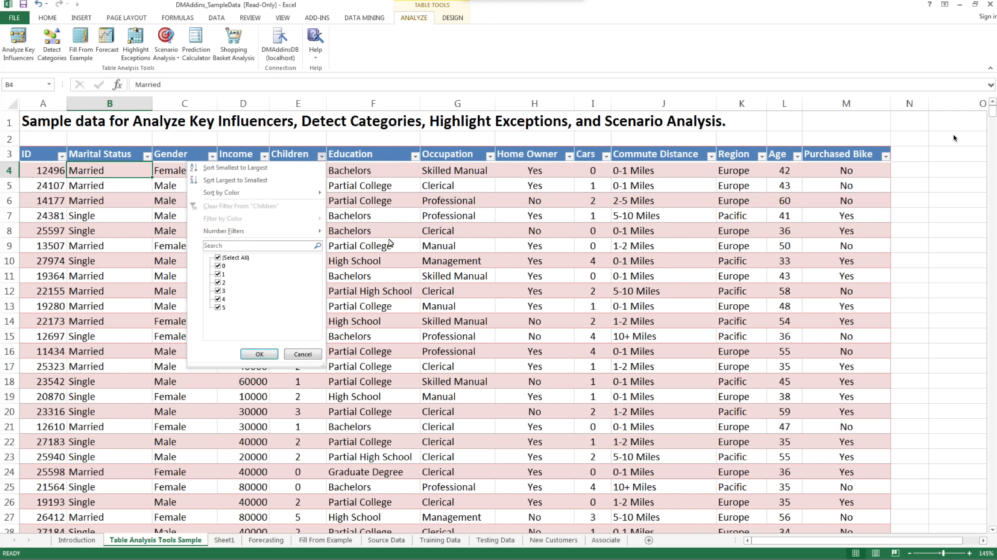
left_click(260, 354)
Examine the Education, Occupation, Home Owner and Cars filter values, plus the first Commute Distance and Region entries.
left_click(415, 156)
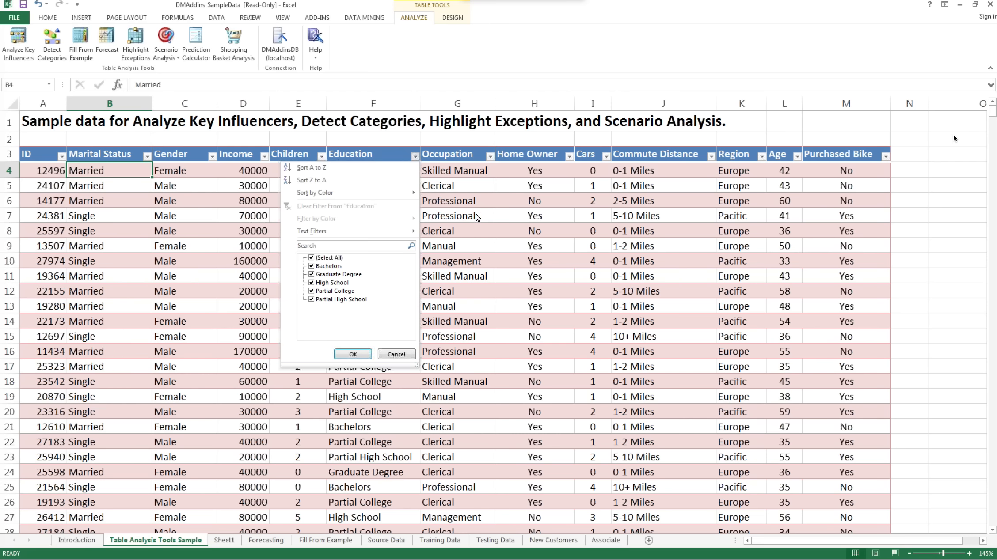
left_click(353, 354)
left_click(490, 156)
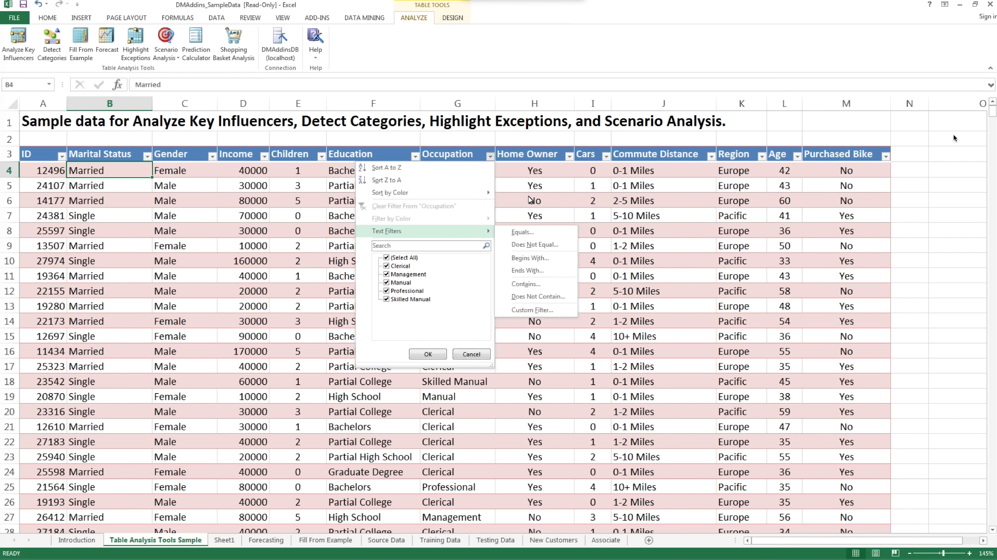
left_click(569, 156)
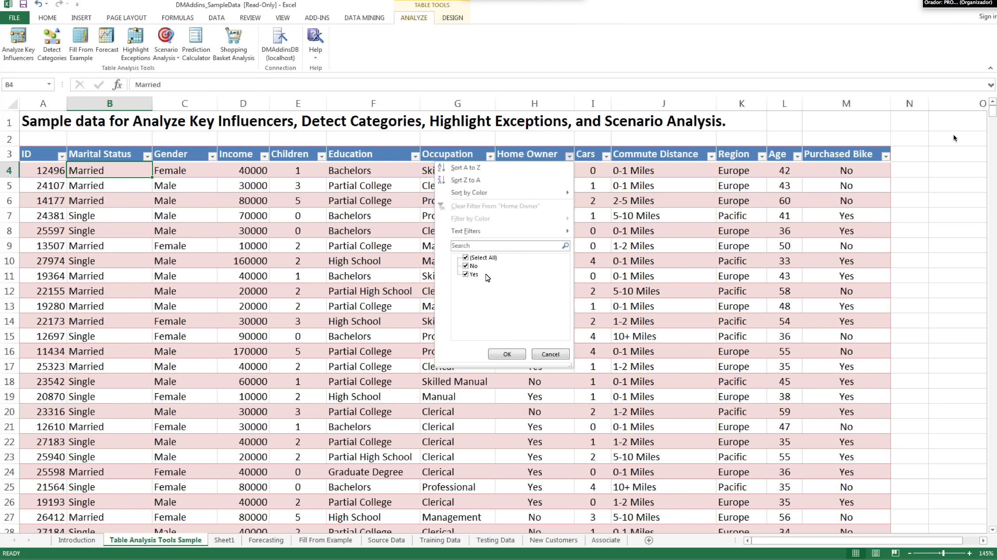
left_click(507, 354)
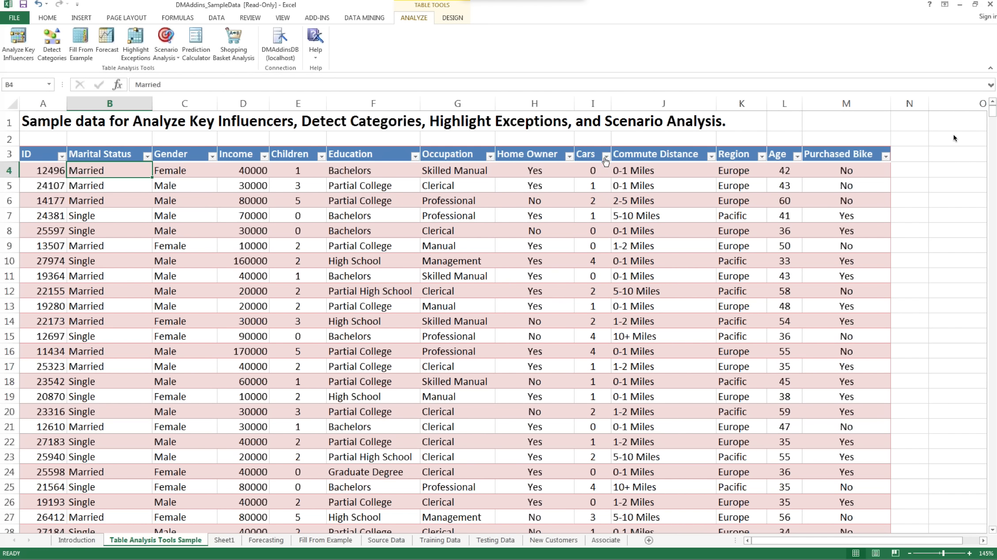
left_click(605, 157)
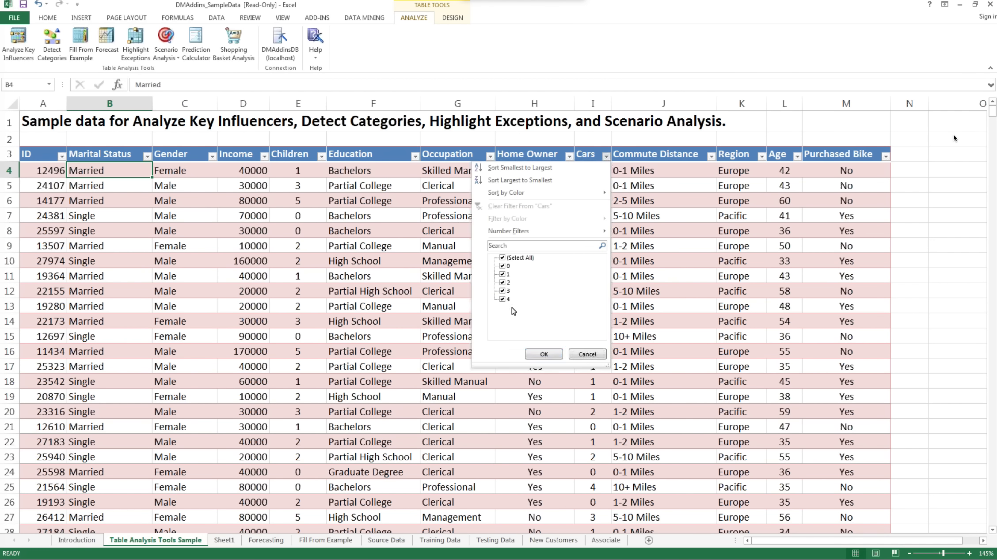
left_click(544, 354)
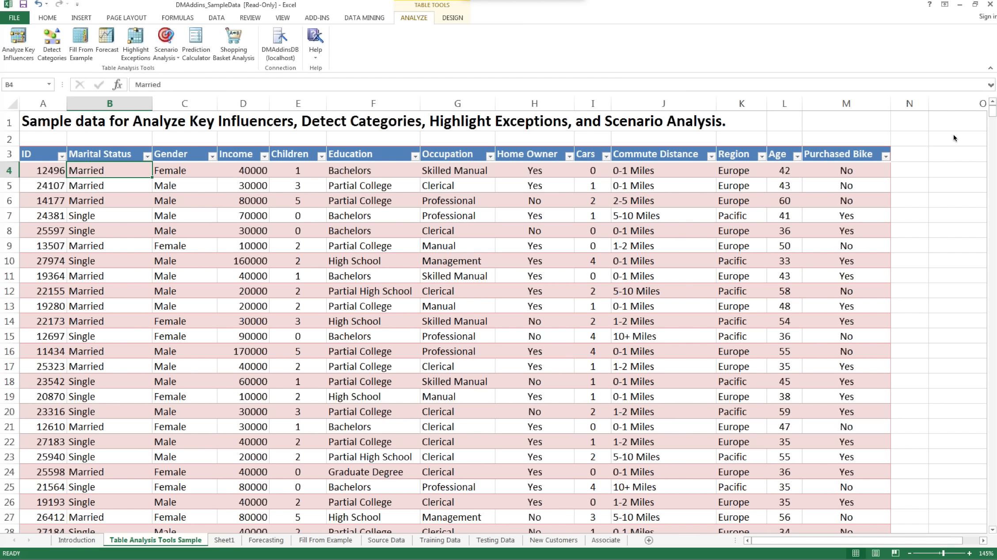
left_click(687, 177)
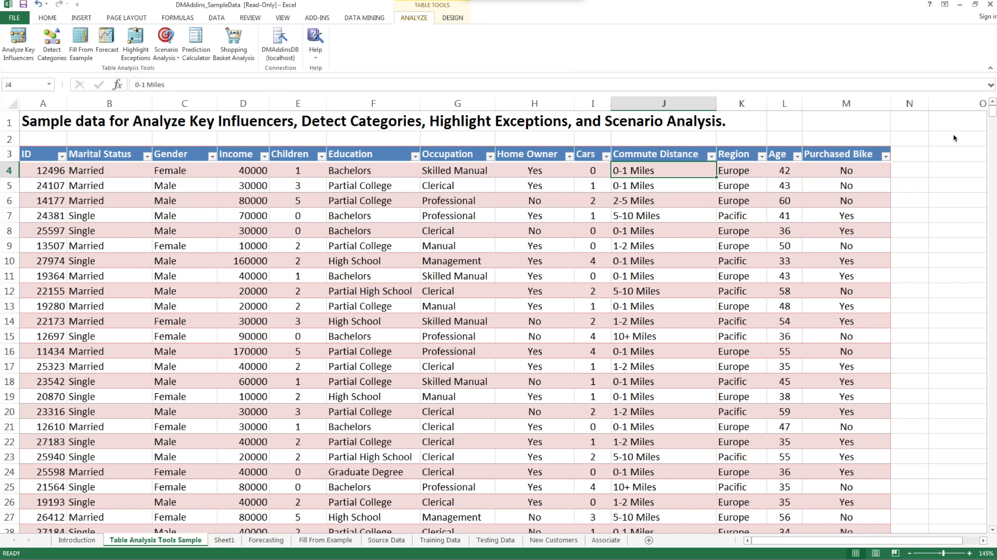
left_click(747, 171)
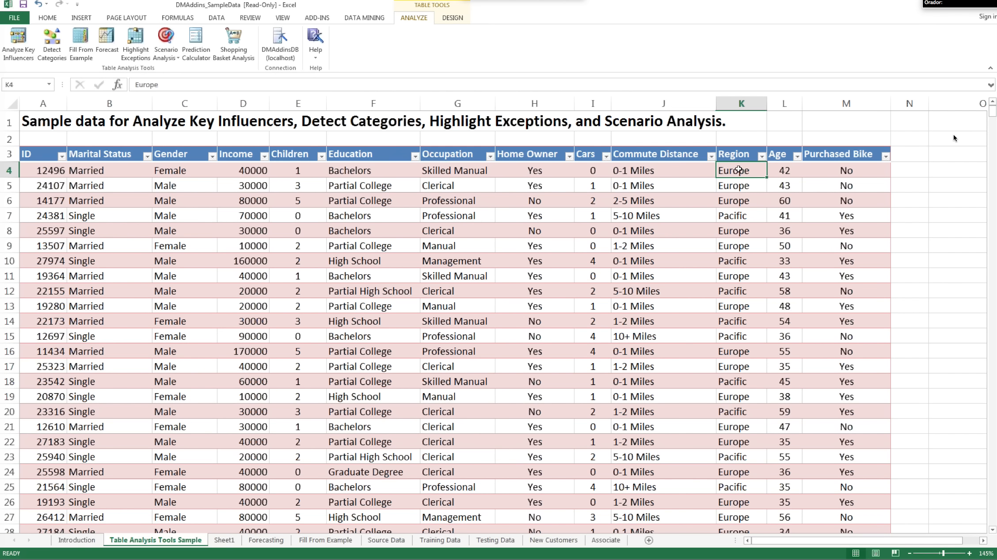
Examine the filter values of the Region and Purchased Bike columns, leaving all values selected.
left_click(761, 157)
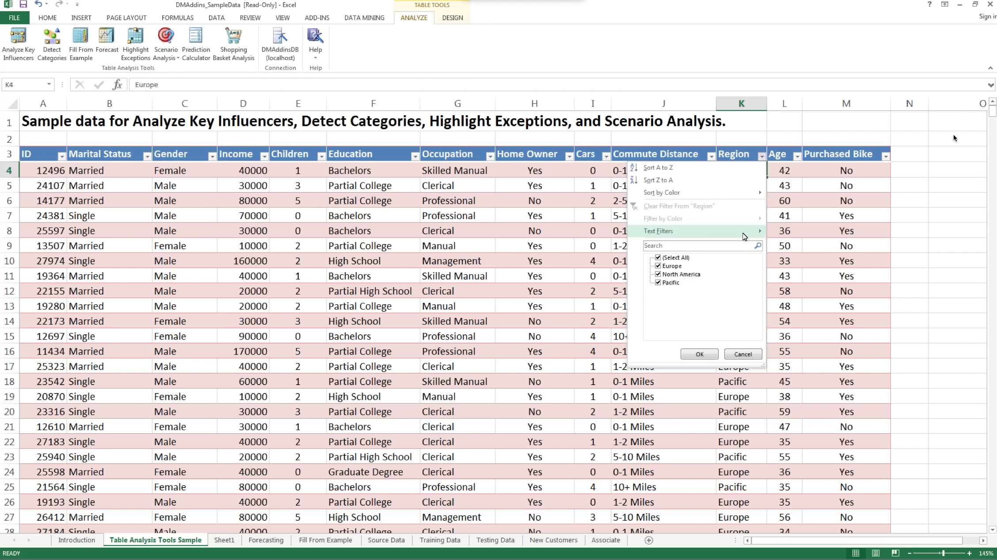
left_click(794, 170)
left_click(832, 170)
left_click(829, 102)
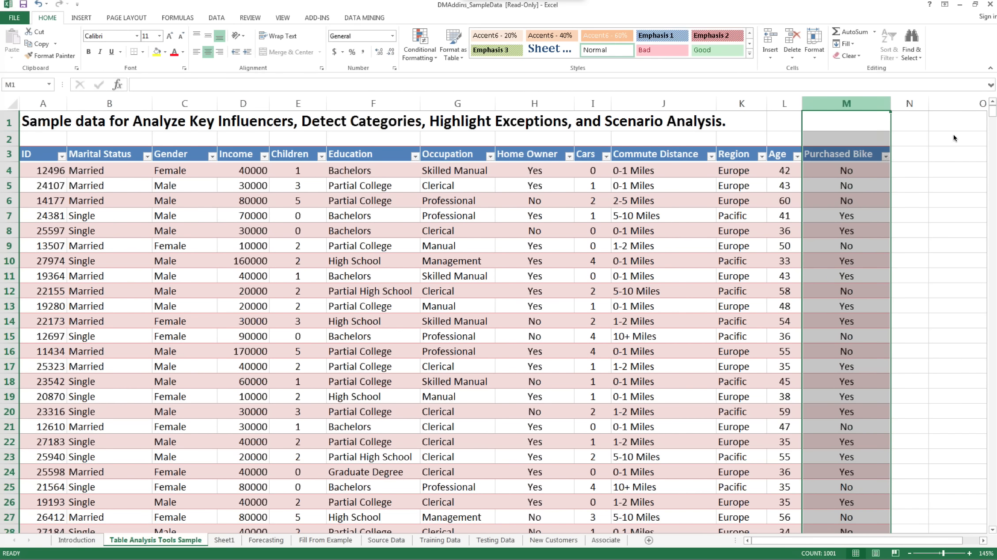
left_click(823, 168)
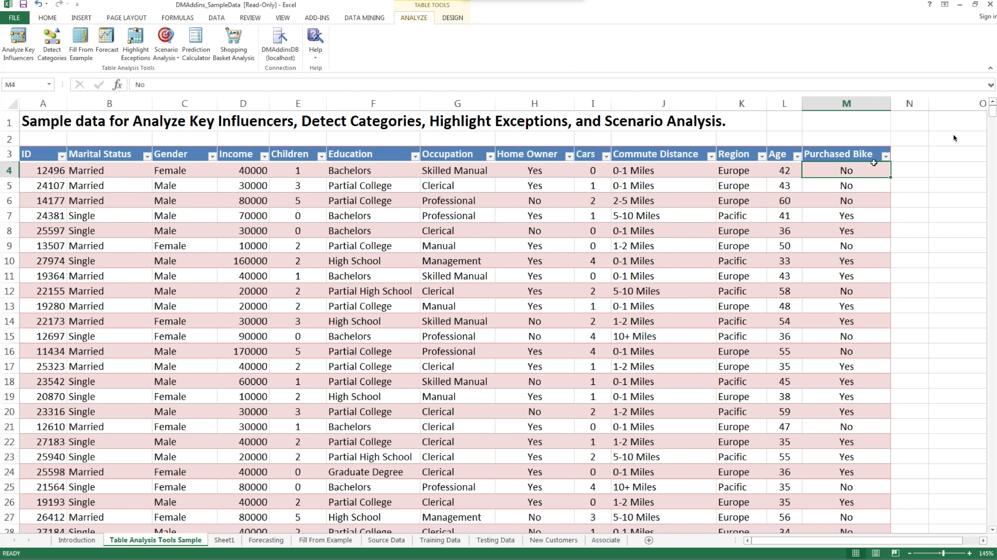
left_click(885, 157)
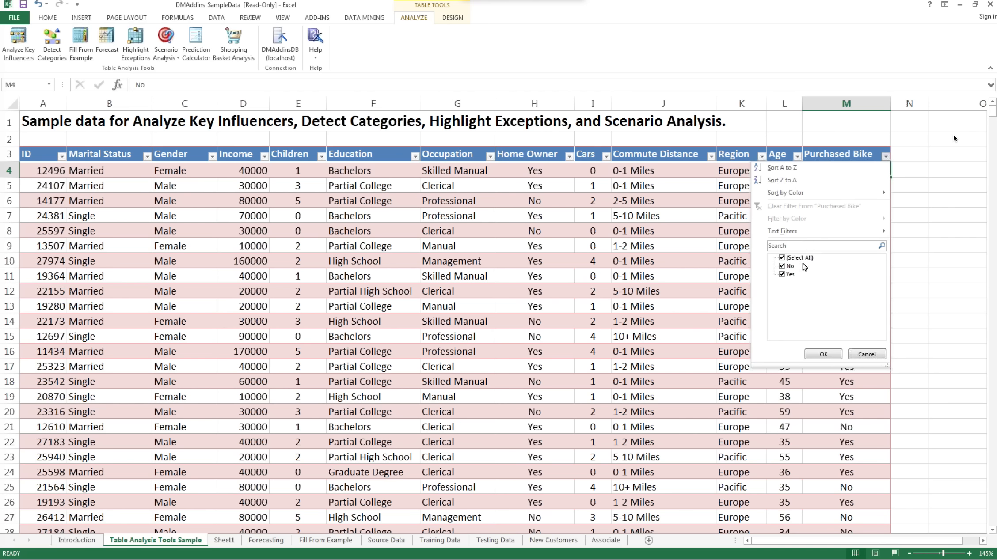
left_click(824, 354)
Start Analyze Key Influencers on the sample table and set Purchased Bike as the column to analyze.
left_click(393, 187)
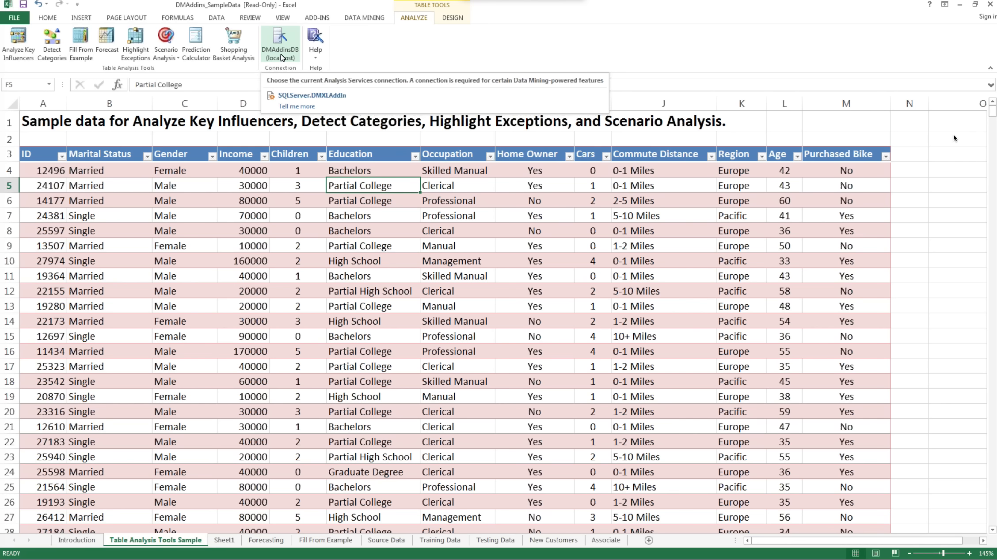
left_click(19, 43)
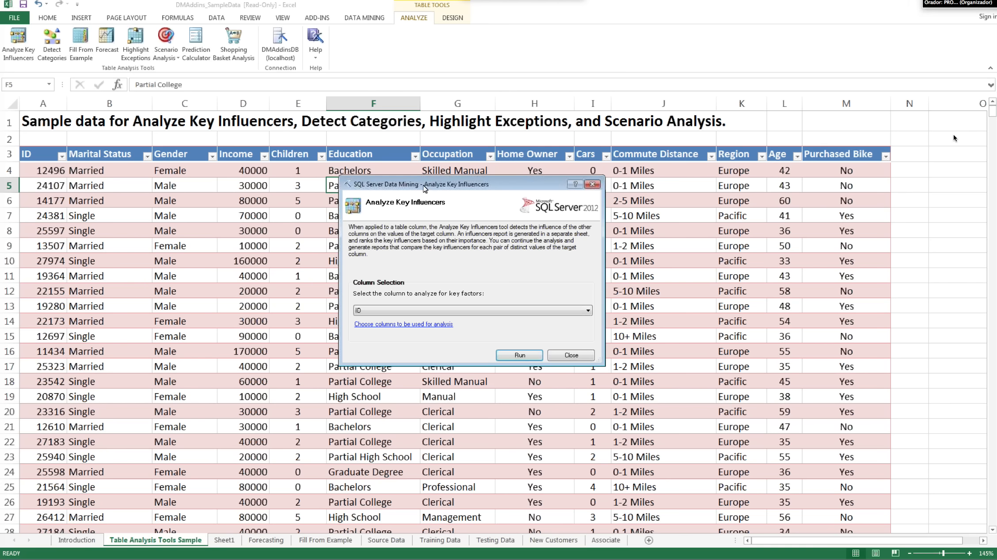
left_click_drag(425, 188, 464, 63)
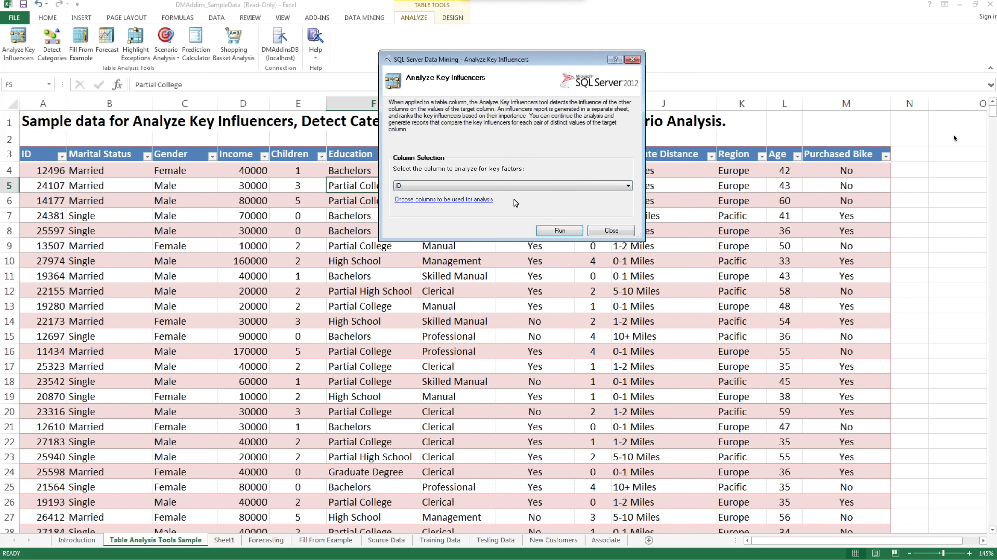
left_click(629, 188)
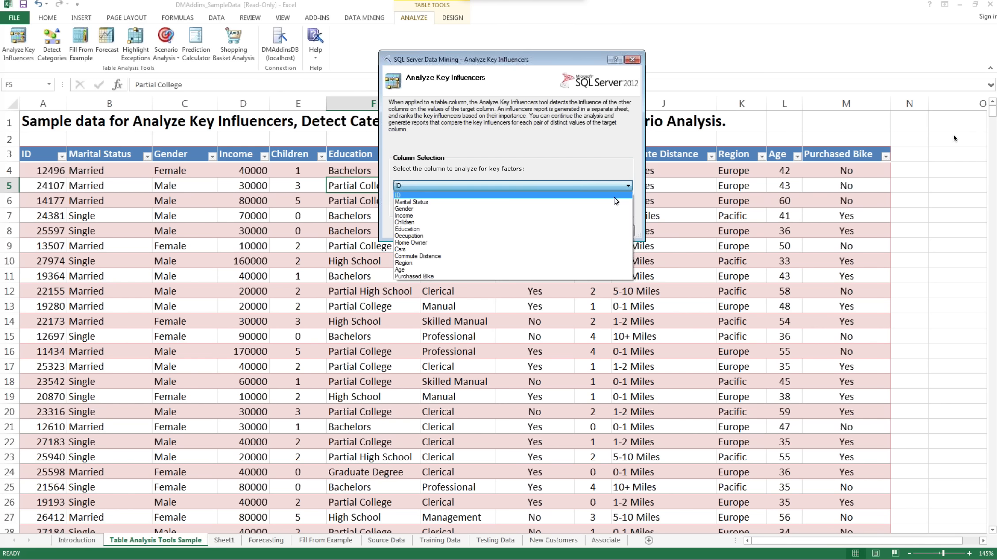
left_click(453, 277)
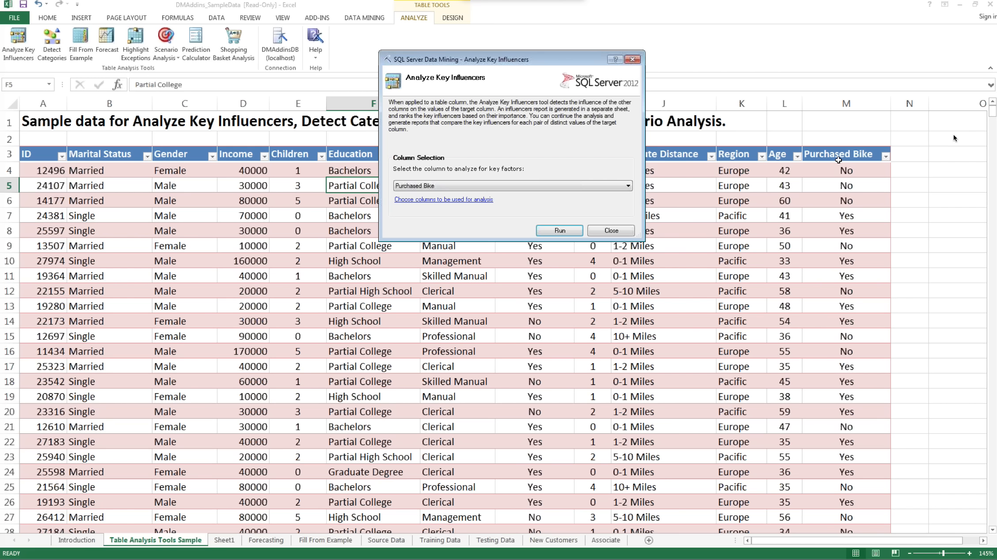
Exclude the ID column from the columns used for analysis and run the key influencers analysis.
left_click(465, 201)
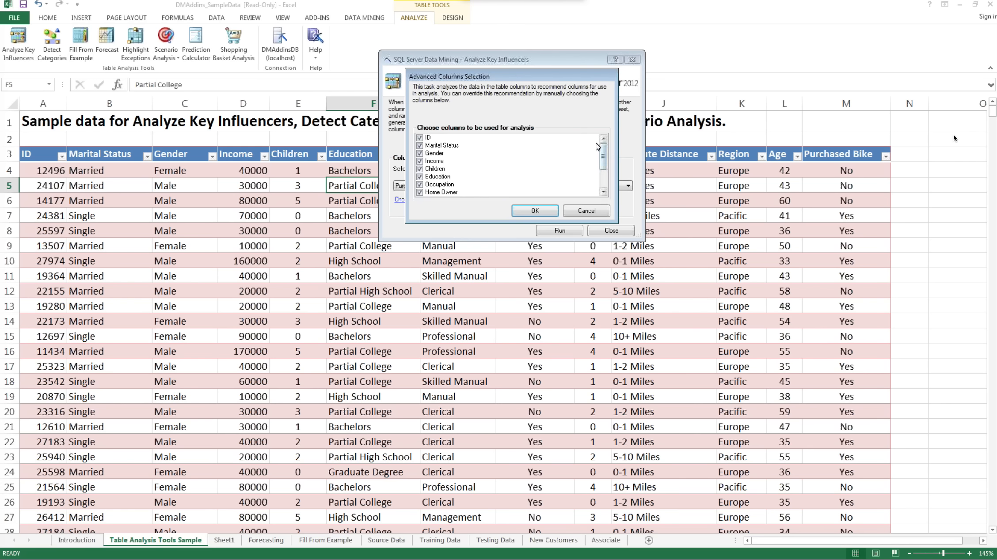
left_click(459, 139)
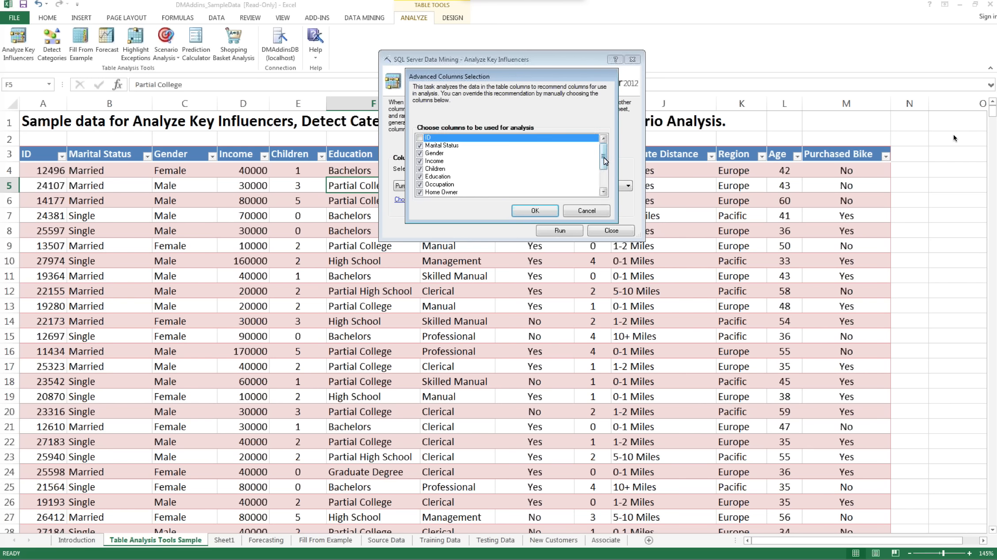
left_click_drag(604, 163, 600, 189)
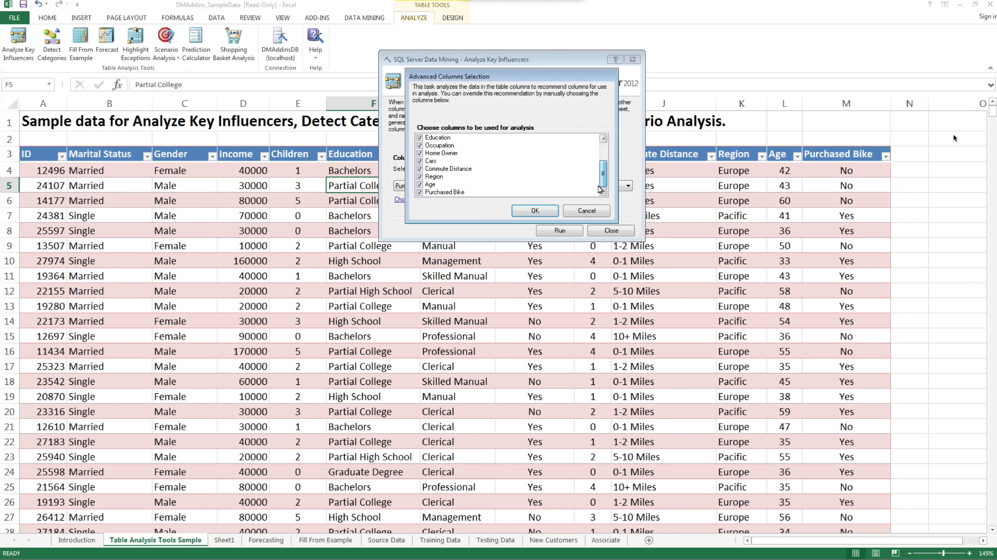
scroll(600, 189, "up", 3)
left_click(534, 211)
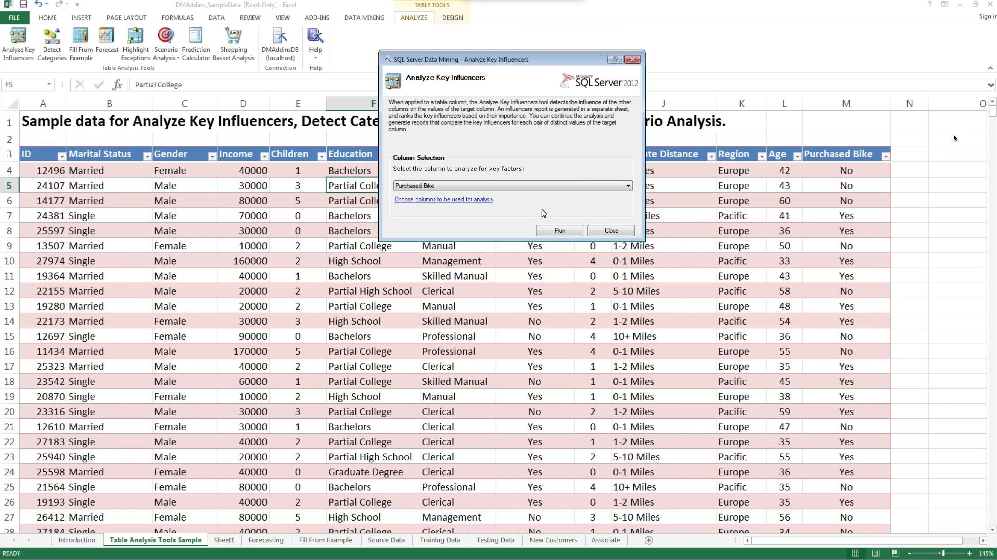
left_click(565, 232)
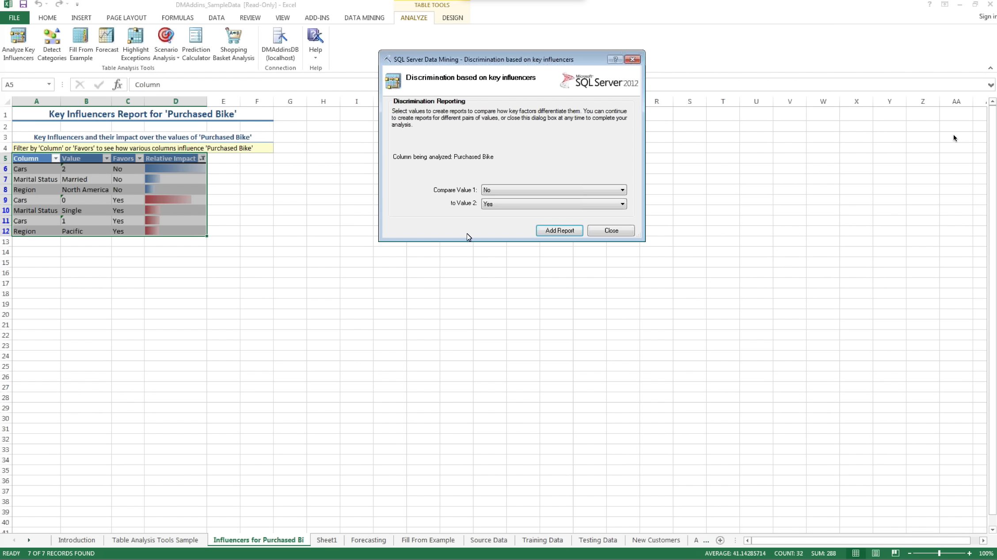
Check the discrimination report's comparison options, keep No versus Yes, and close the dialog without adding a report.
left_click(623, 192)
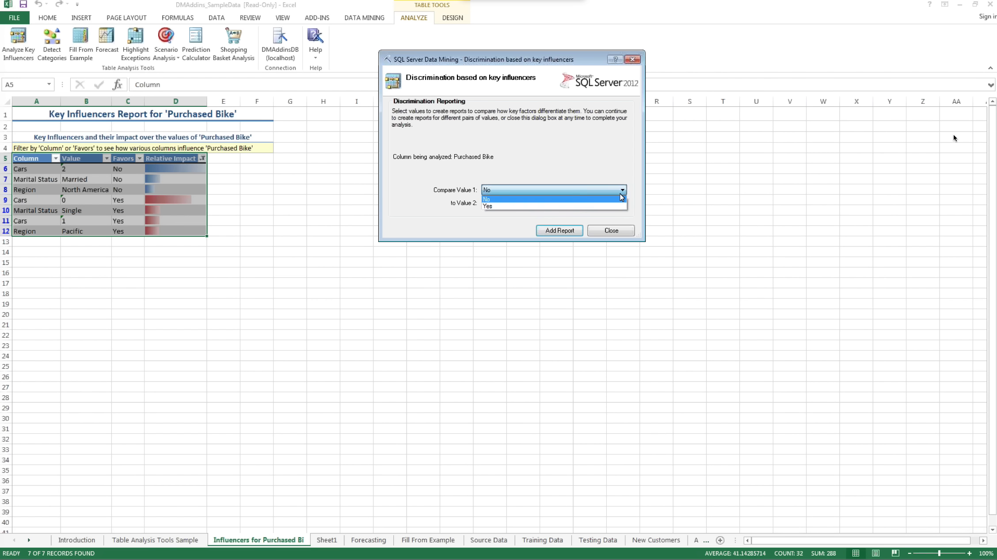
left_click(622, 192)
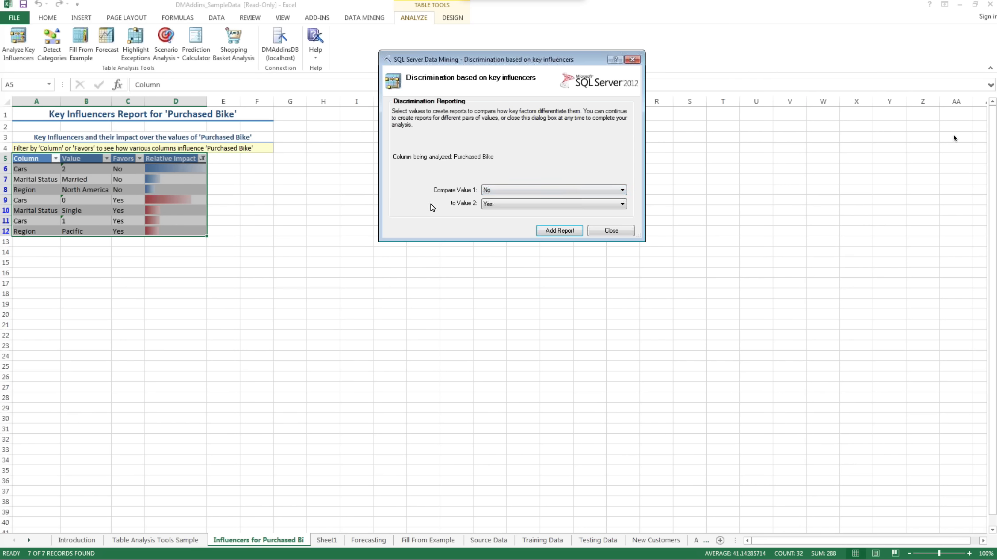
left_click(625, 210)
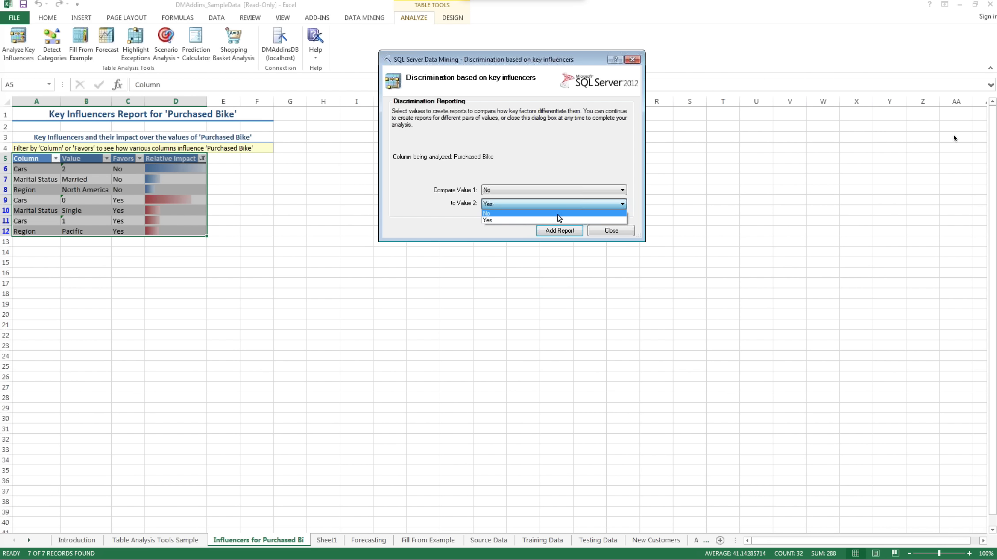
left_click(614, 193)
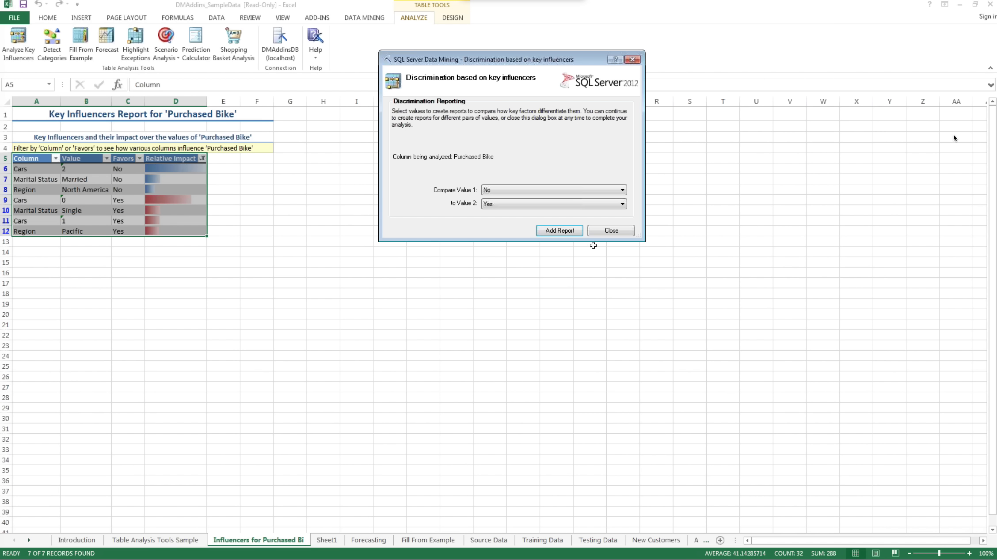
left_click(614, 233)
left_click(376, 313)
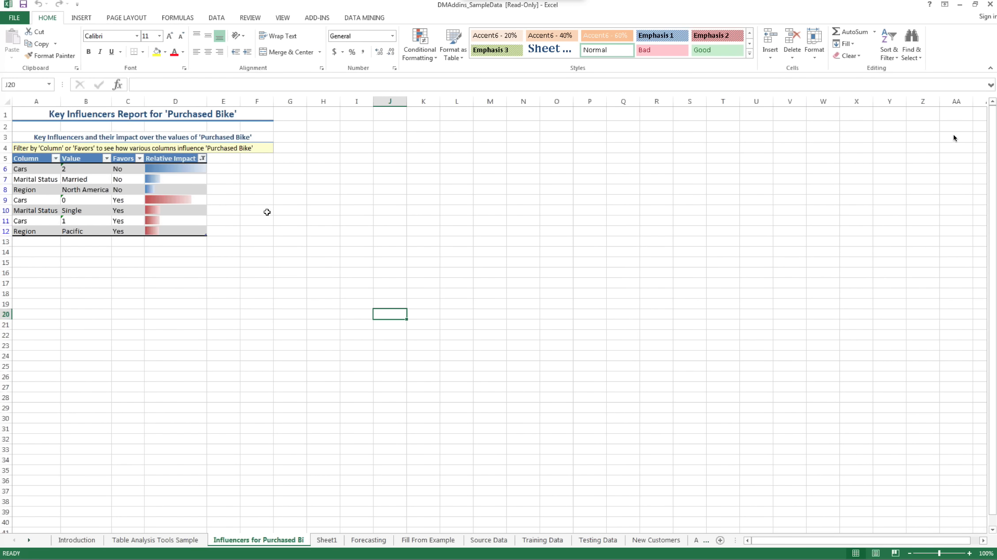
Enlarge the Key Influencers Report to 175% and examine the three rows favoring No and the Favors column.
scroll(329, 220, "up", 1, "ctrl")
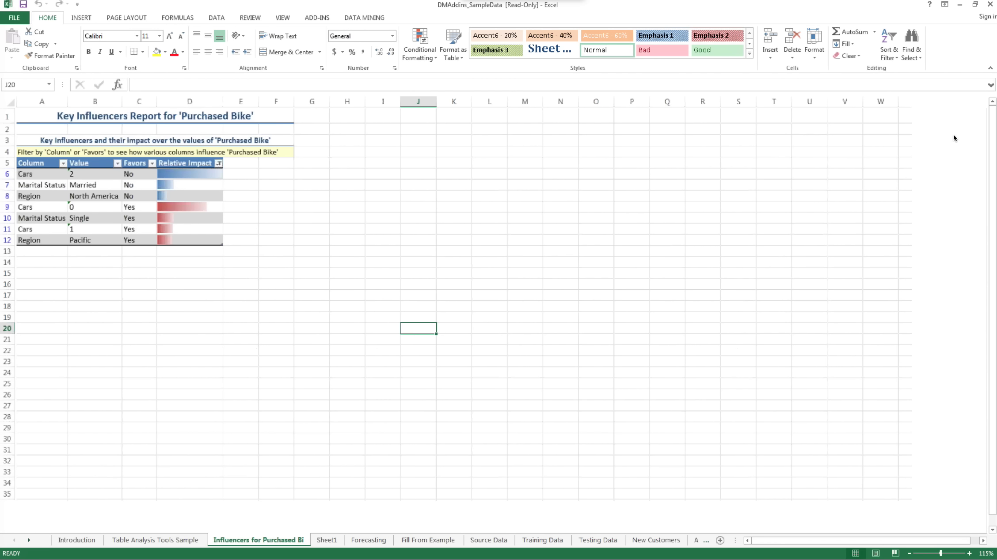
scroll(332, 220, "up", 4, "ctrl")
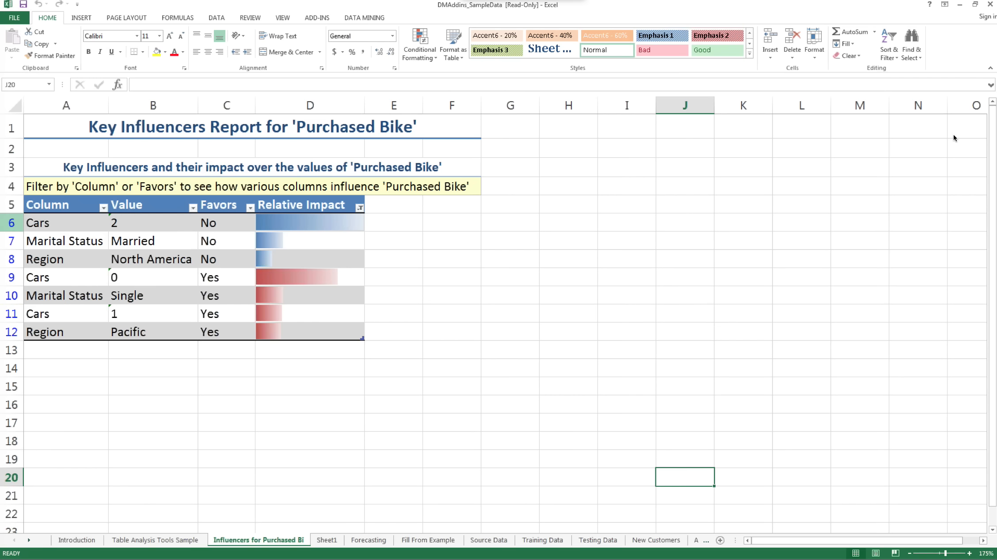
left_click_drag(13, 223, 15, 252)
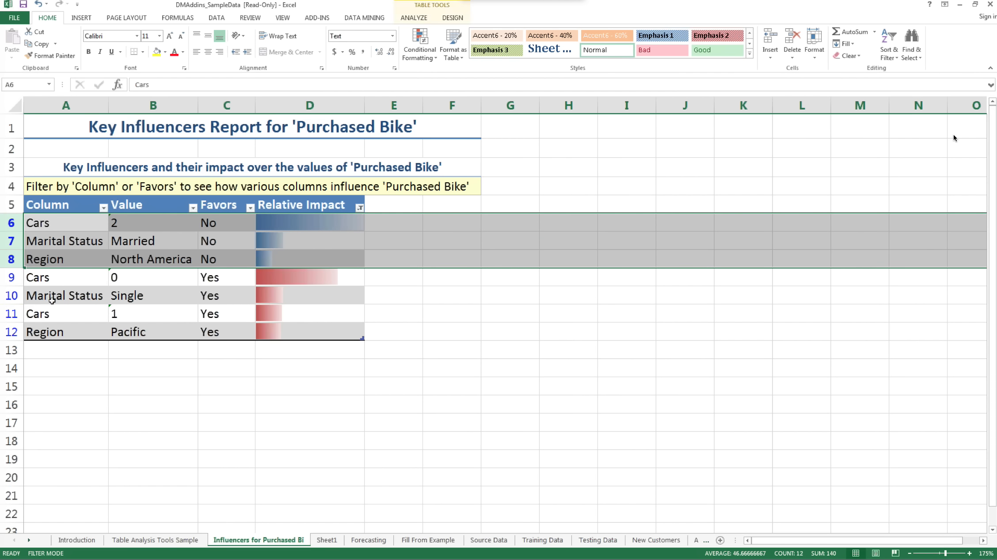
left_click(374, 165)
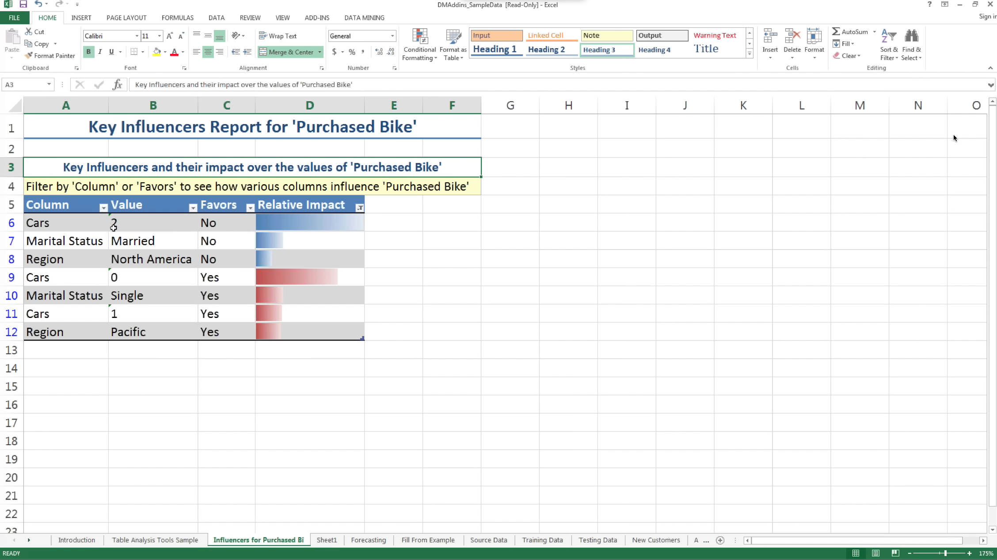
left_click_drag(8, 219, 11, 259)
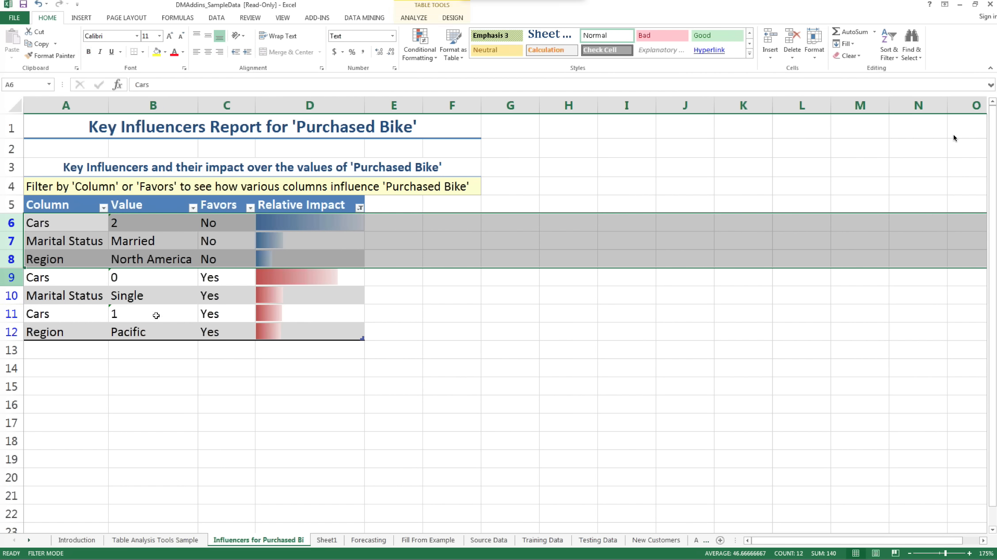
left_click(473, 261)
left_click(227, 105)
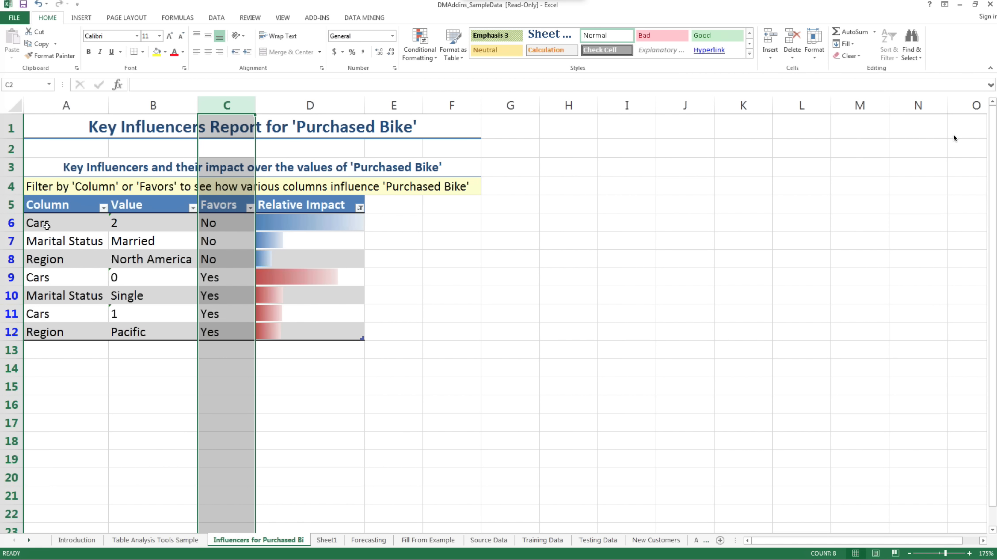
Compare the Cars row with value 2 against the Cars row with value 0 in the report.
left_click(10, 222)
left_click(11, 277, "ctrl")
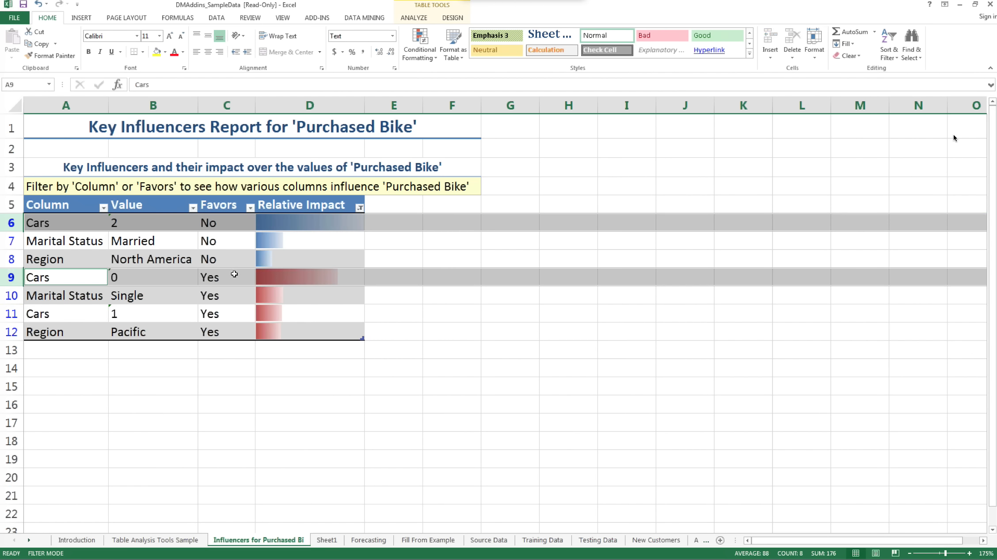
left_click(446, 306)
Apply the orange banded table style to the key influencers table.
left_click(99, 246)
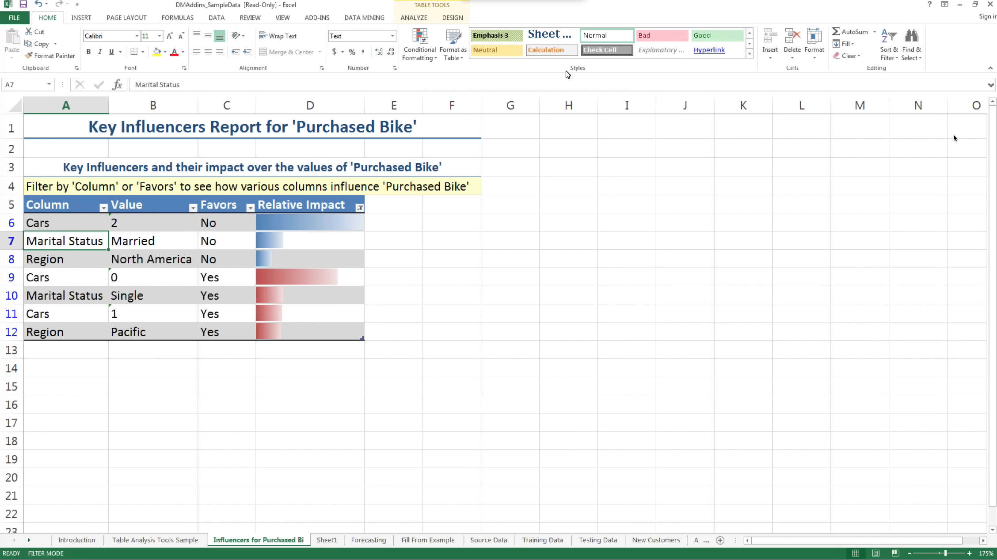
left_click(461, 19)
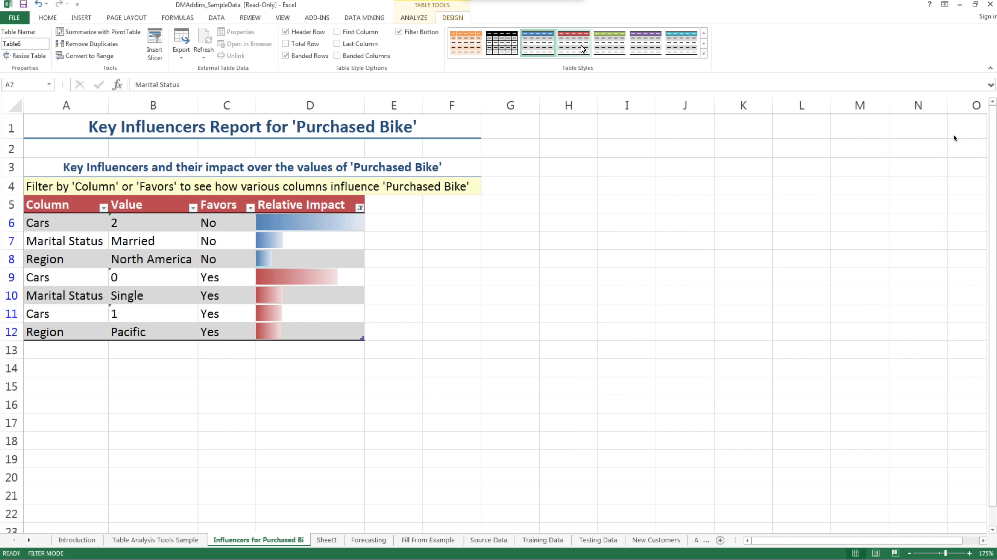
left_click(470, 44)
Compare the relative impact of the Cars 2 and Cars 0 rows, and of the Married and Single rows.
left_click(12, 222)
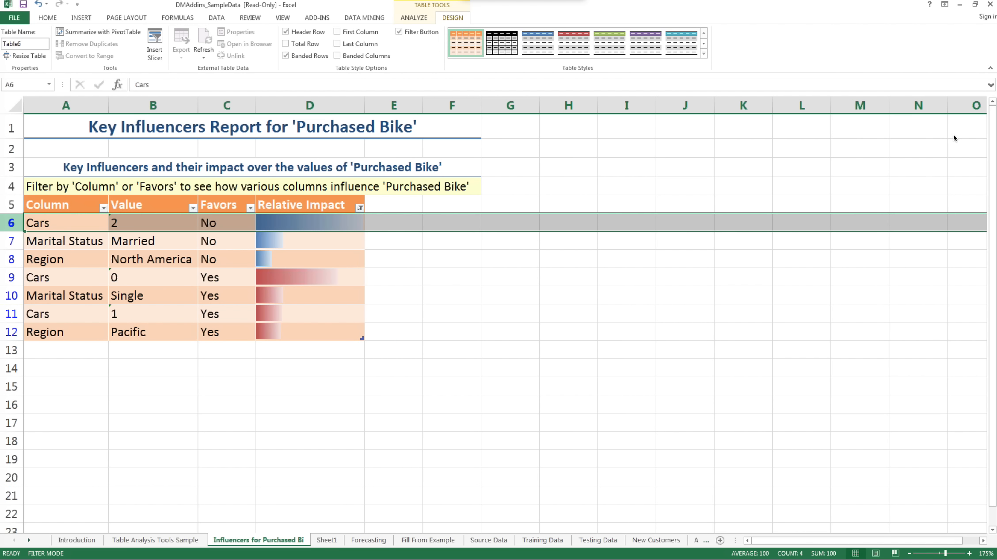
left_click(12, 277, "ctrl")
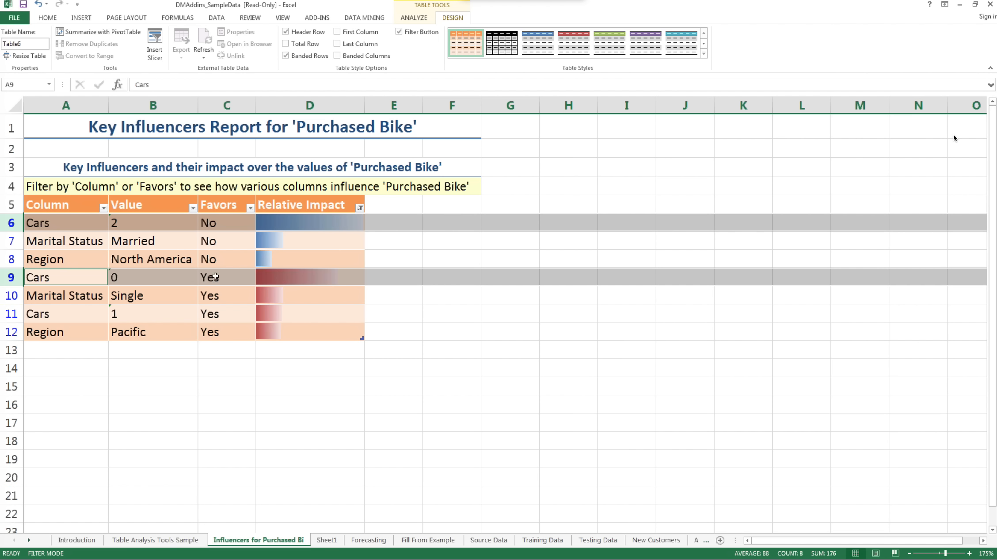
left_click(313, 272)
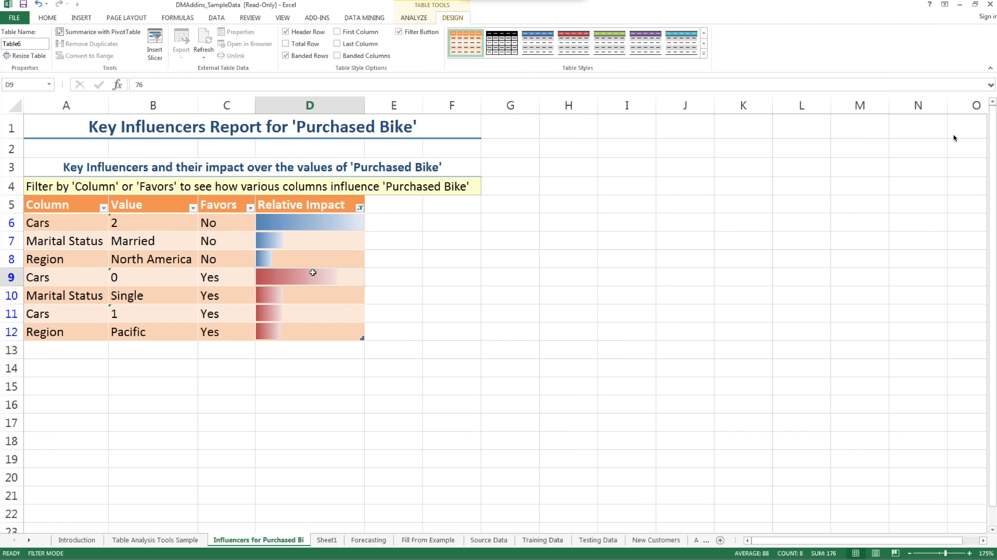
left_click(9, 278)
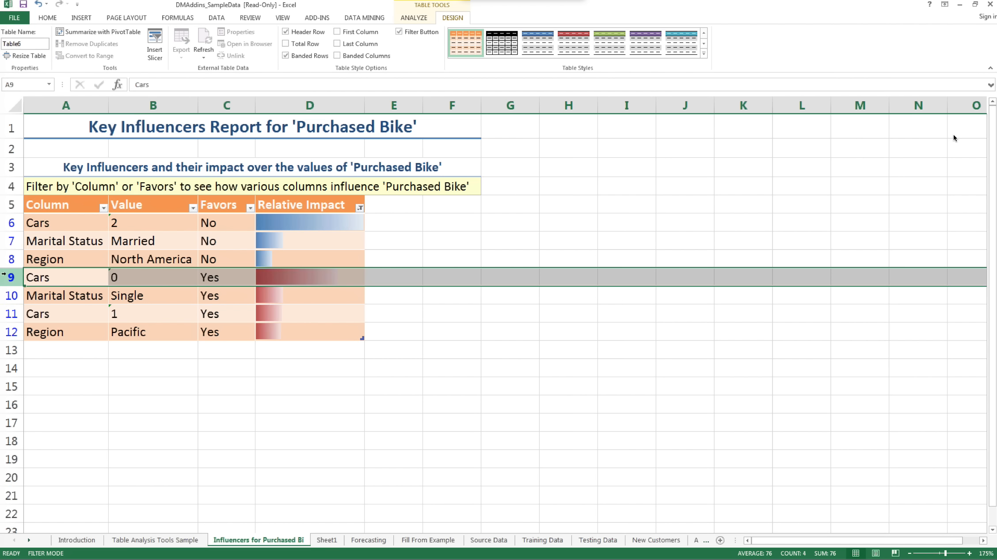
left_click(9, 223)
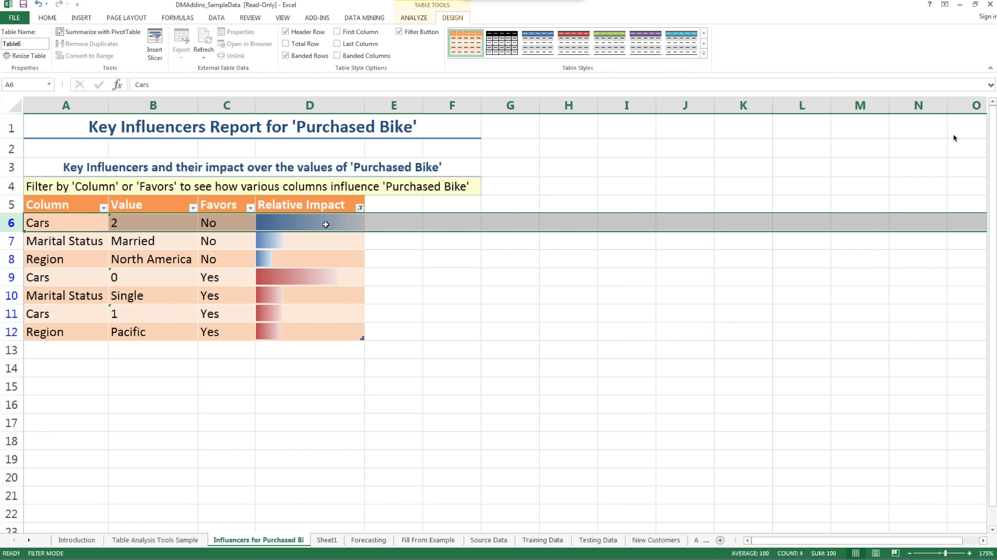
left_click(9, 241)
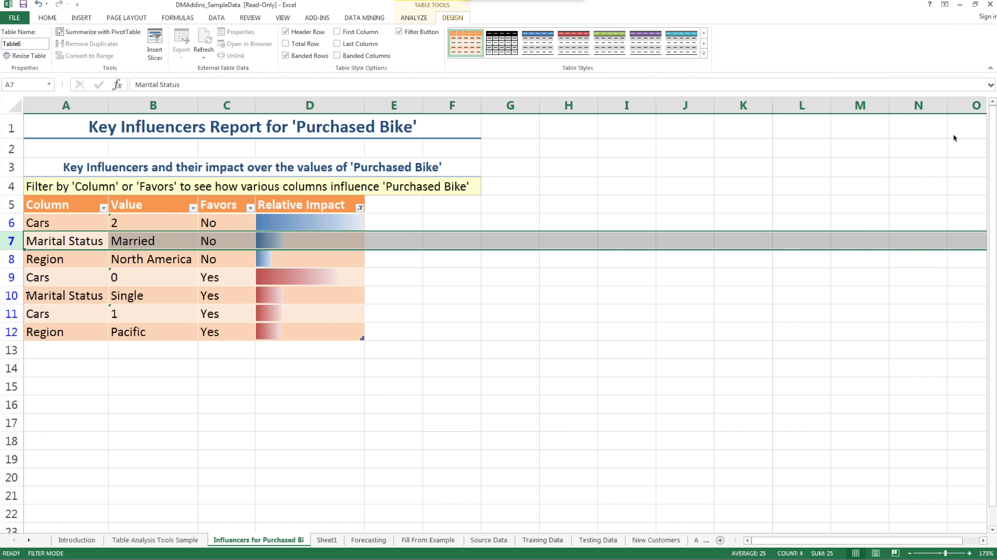
left_click(11, 296, "ctrl")
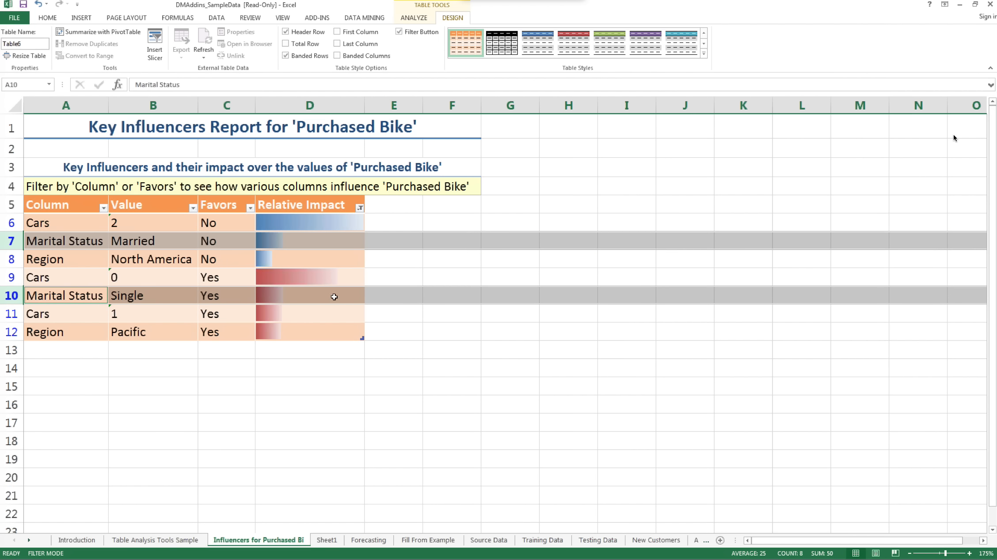
Examine the relative impact of the North America region row in the key influencers table.
left_click(292, 242)
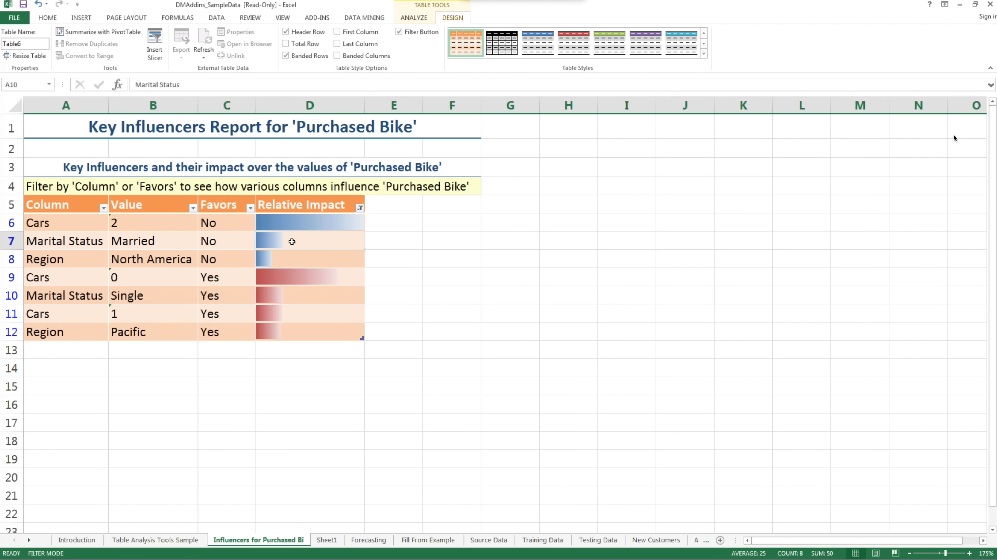
left_click(9, 260)
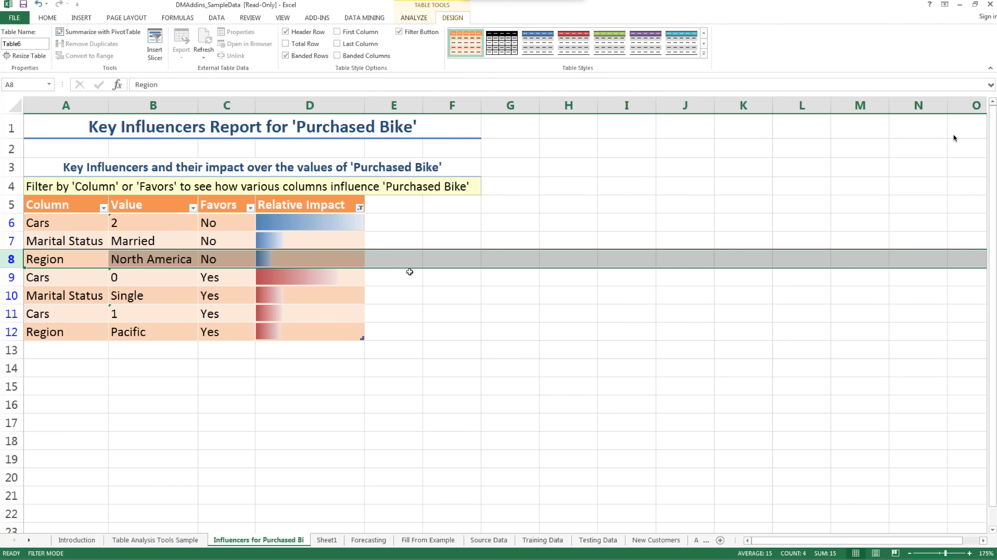
left_click_drag(410, 272, 409, 272)
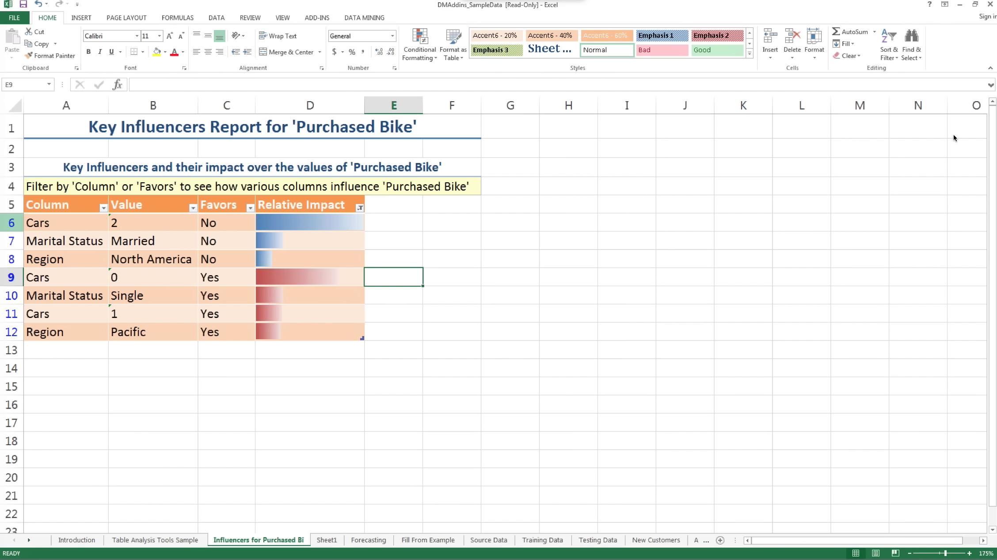
Highlight the Cars 2 and Cars 0 rows together to compare which Purchased Bike value each favors.
left_click(11, 223)
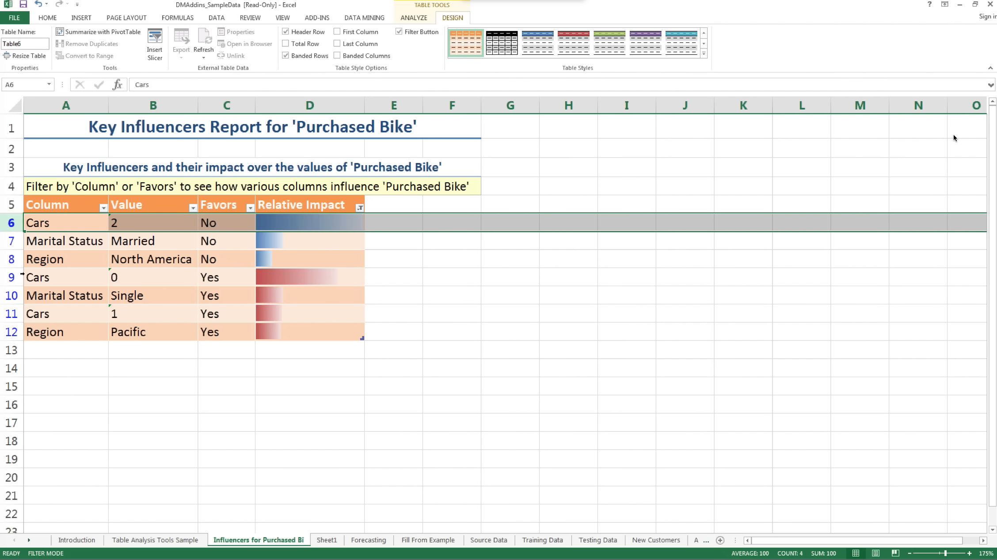
left_click(12, 278, "ctrl")
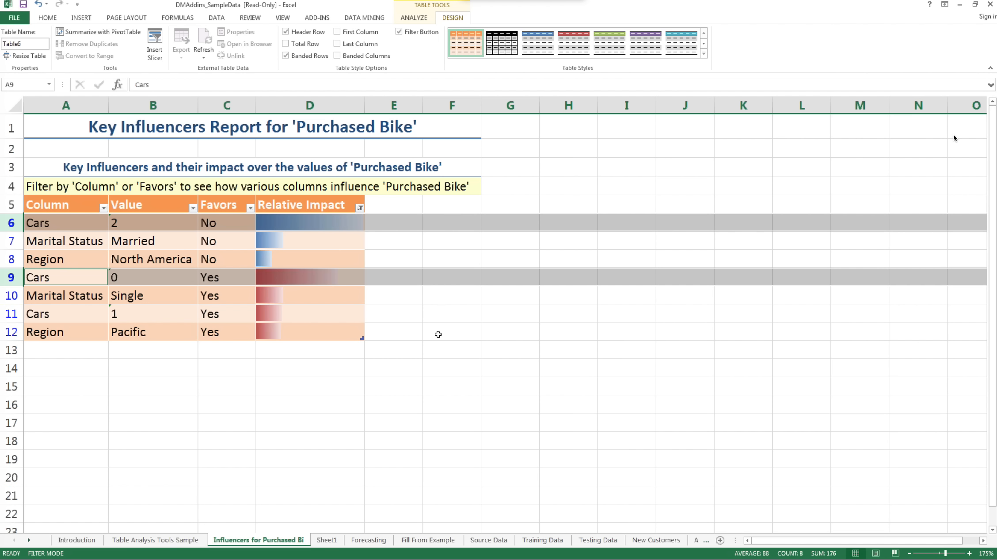
left_click(391, 226)
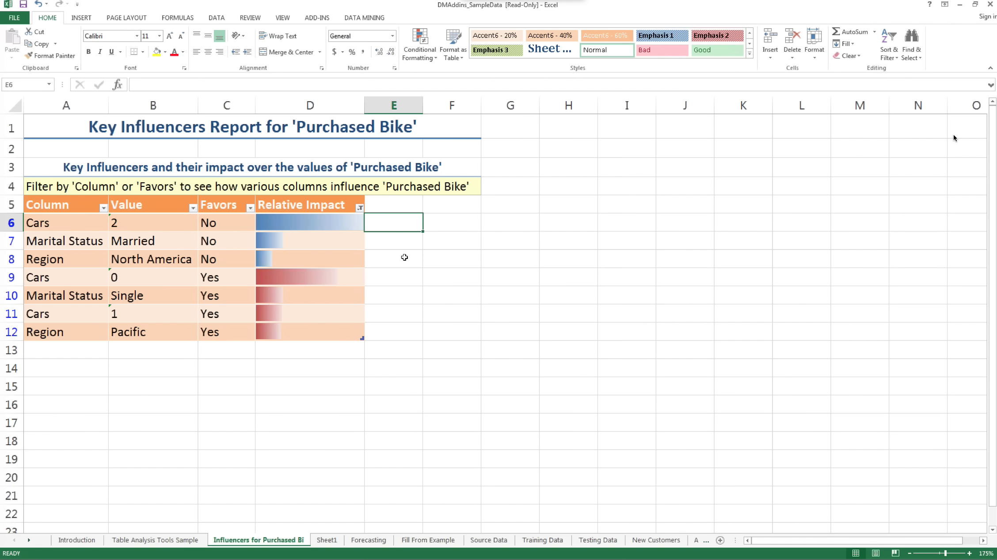
Select a cell in the key influencers table and display the available Table Analysis Tools.
left_click(305, 260)
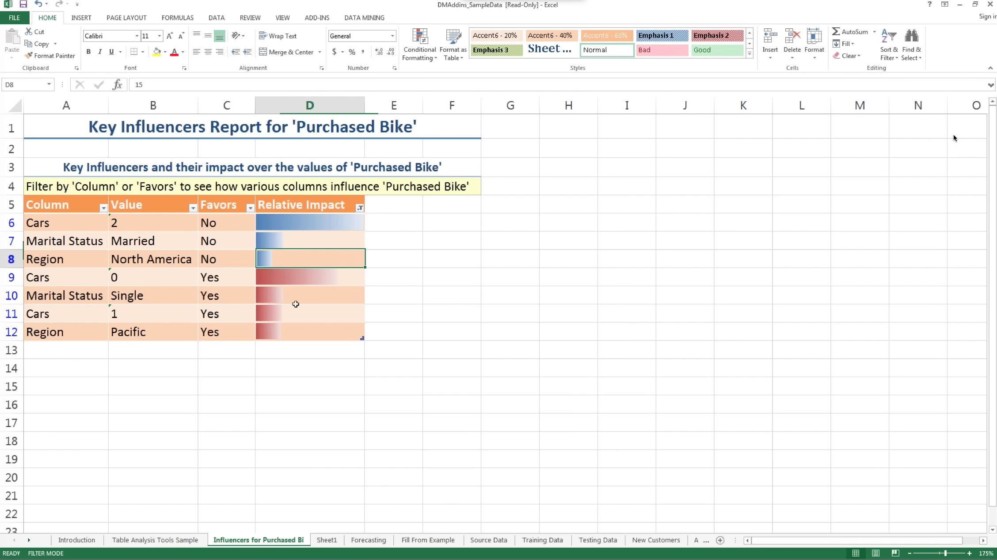
left_click(549, 263)
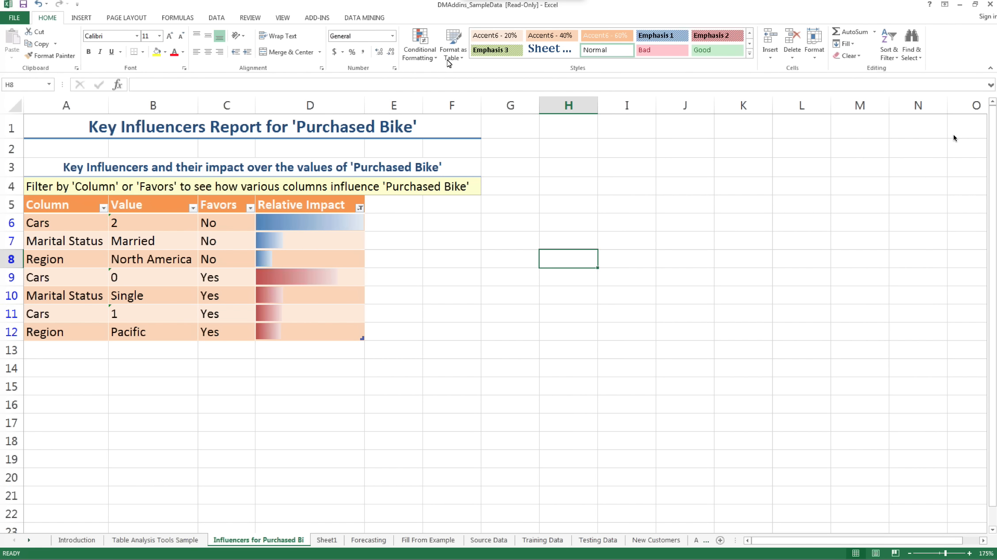
left_click(238, 223)
left_click(414, 18)
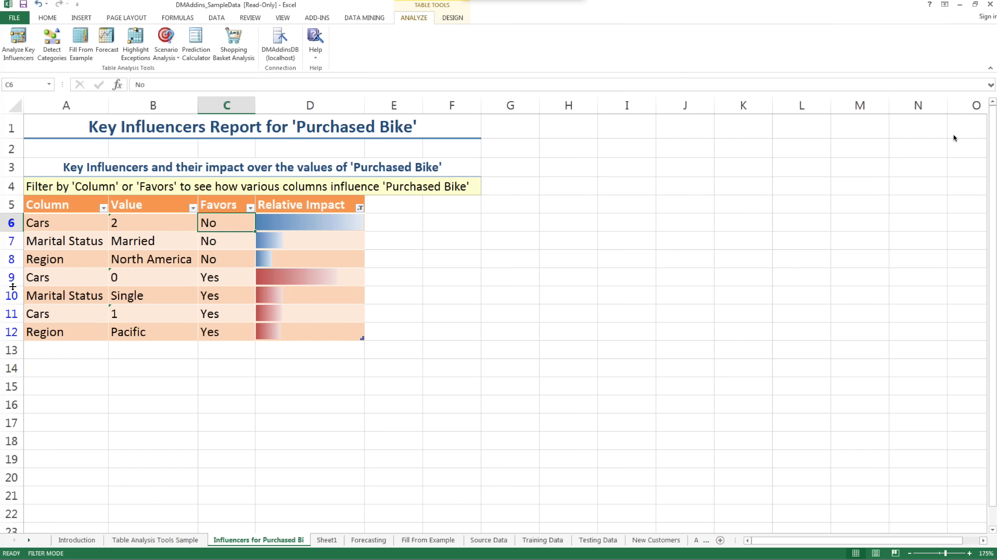
key("alt+Tab")
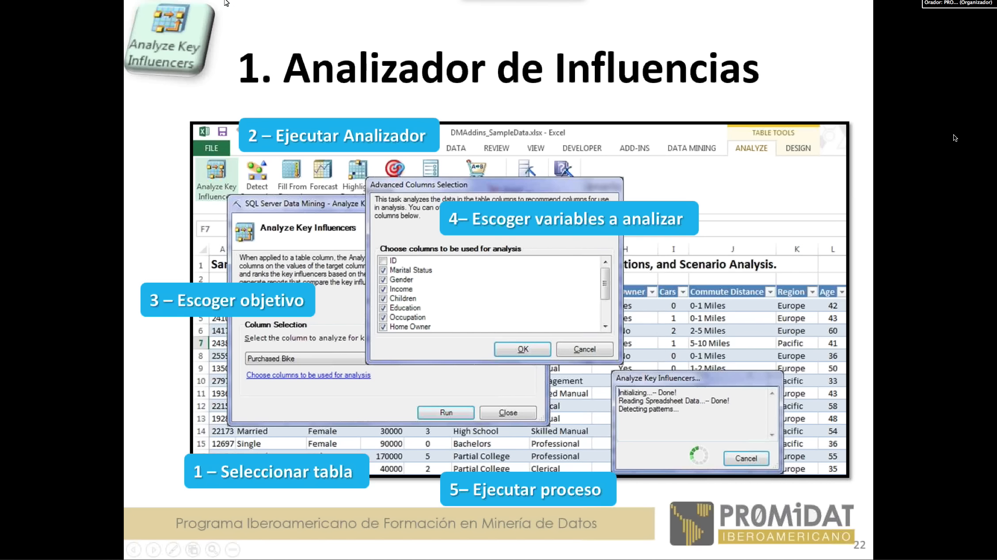
left_click(158, 149)
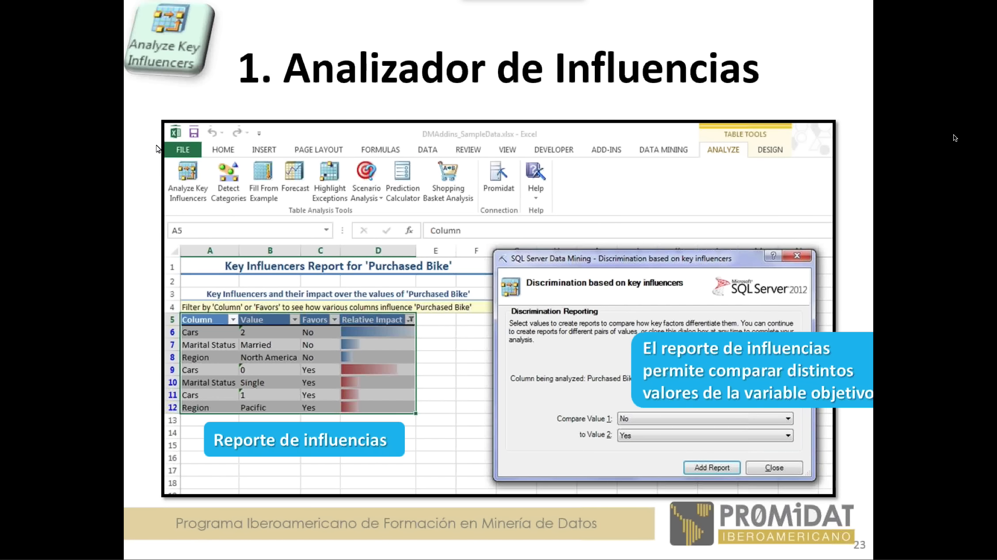
left_click(158, 149)
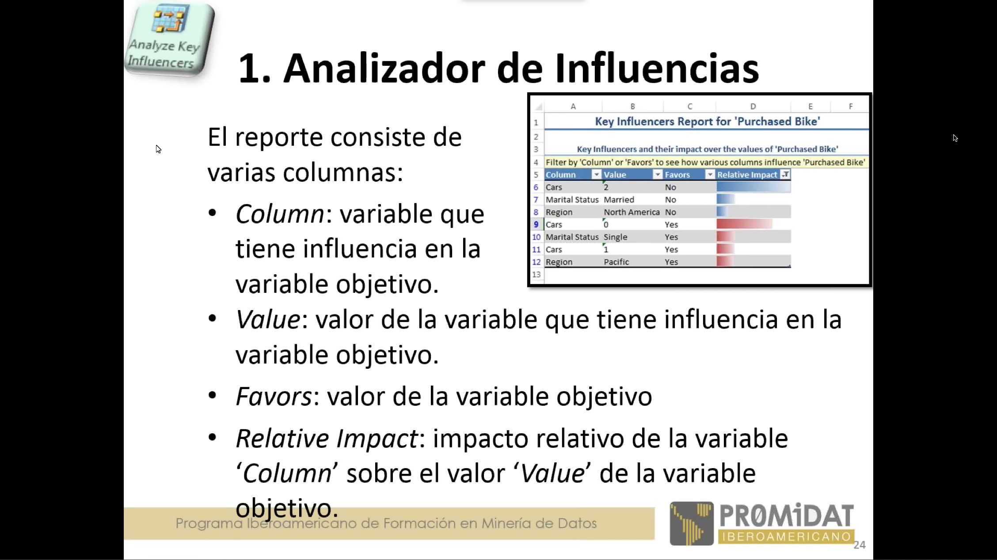
left_click(158, 149)
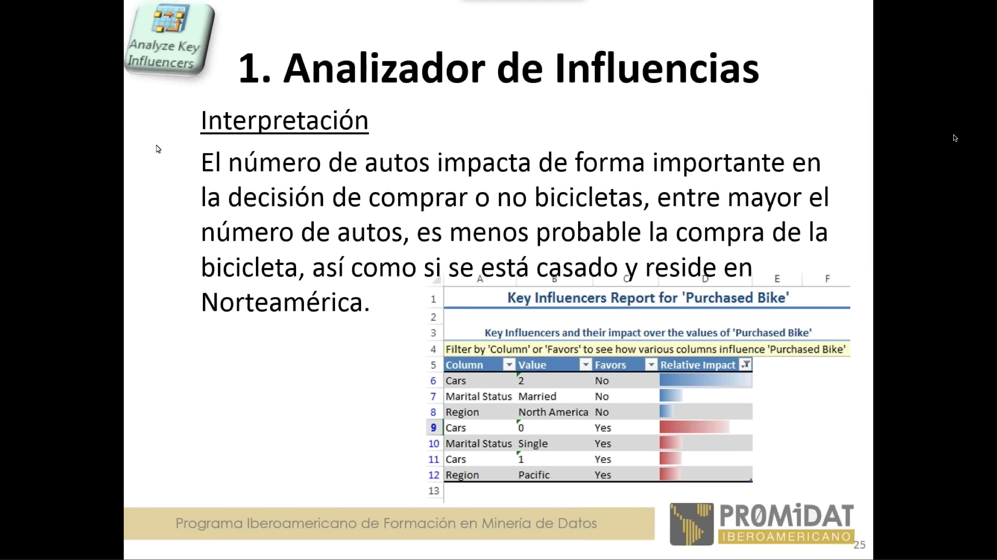
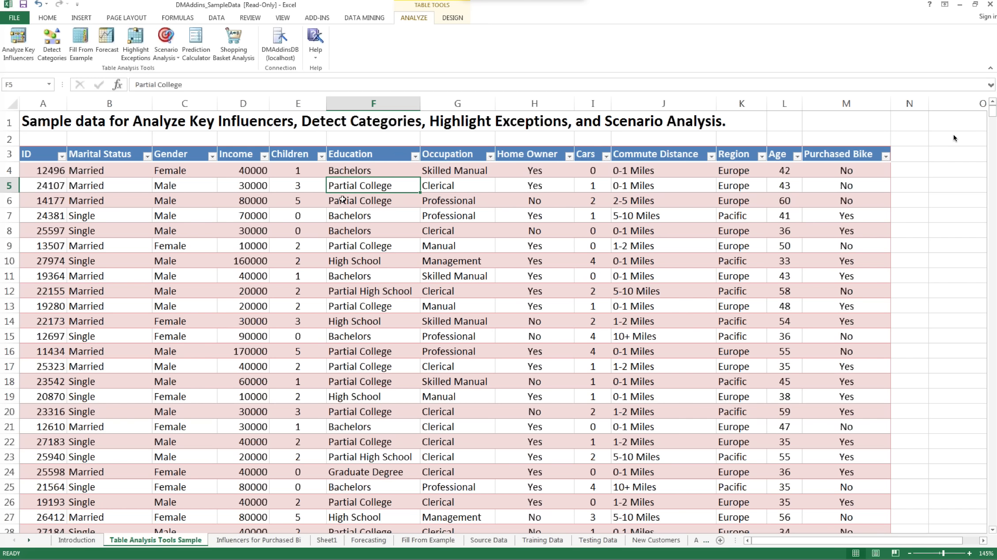
Run Detect Categories on the sample data table, keeping the auto-detected maximum number of categories and the appended Category column.
left_click(342, 200)
left_click(438, 202)
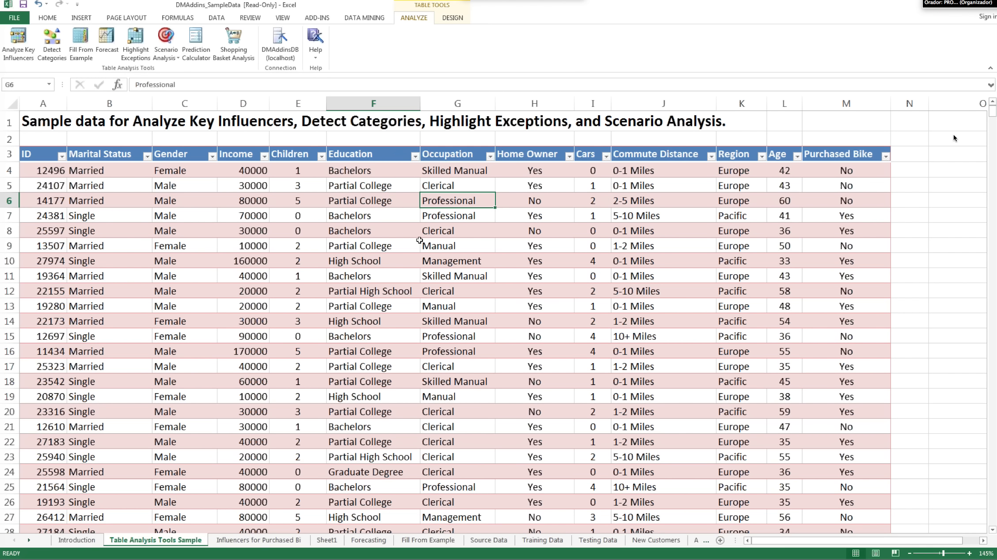
left_click(52, 59)
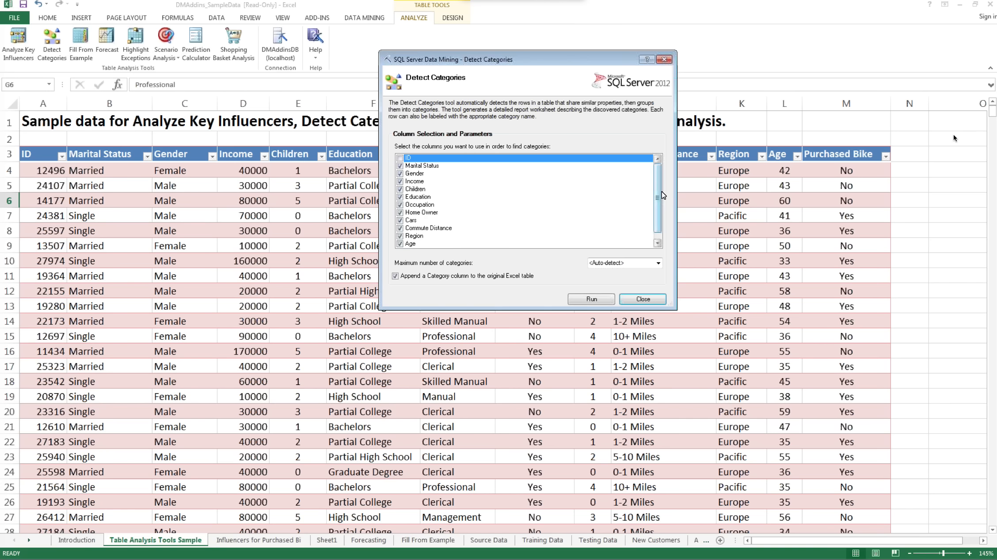
scroll(665, 212, "down", 1)
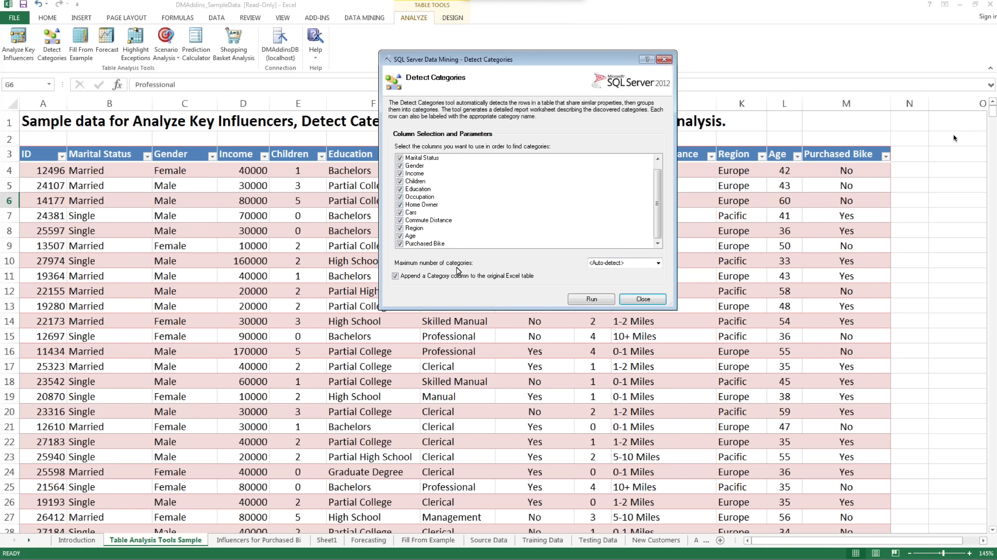
left_click(654, 264)
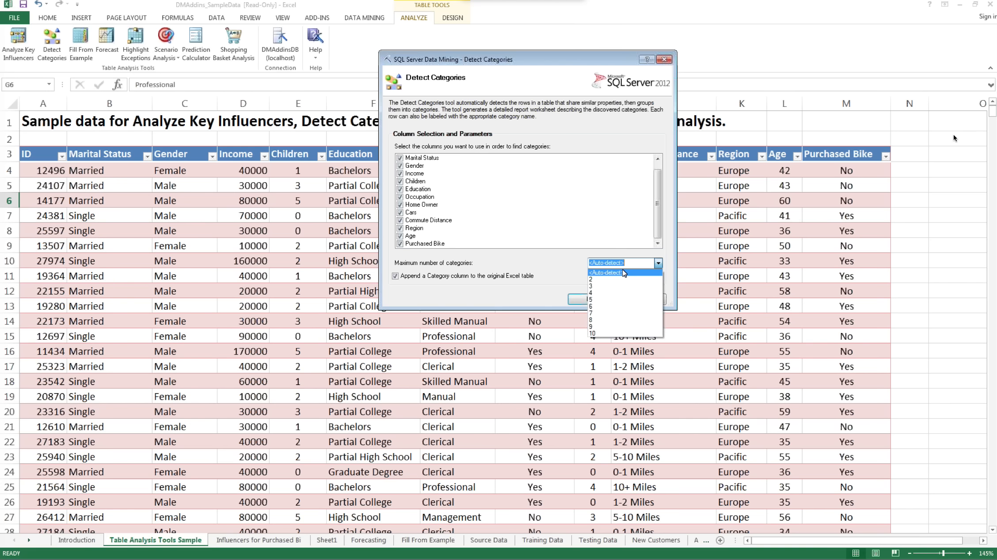
left_click(622, 219)
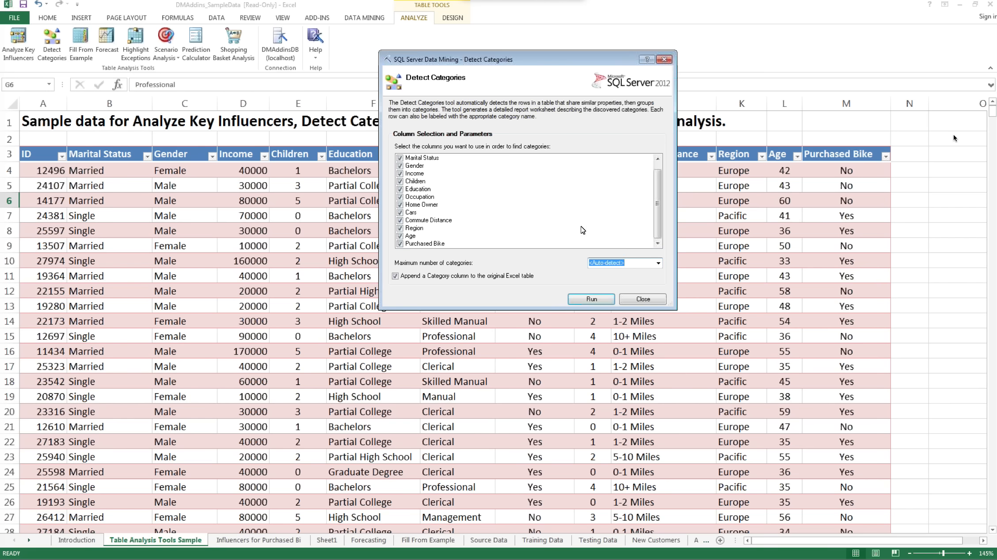
left_click(600, 301)
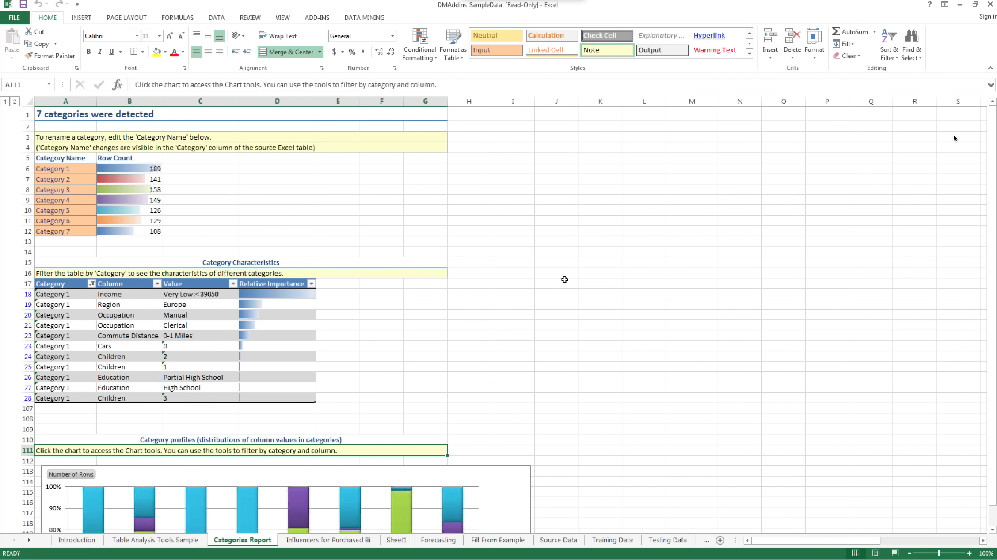
View the Categories Report, and inspect the Category column and its filter options in the Table Analysis Tools Sample sheet.
scroll(565, 280, "up", 4)
left_click_drag(837, 539, 756, 543)
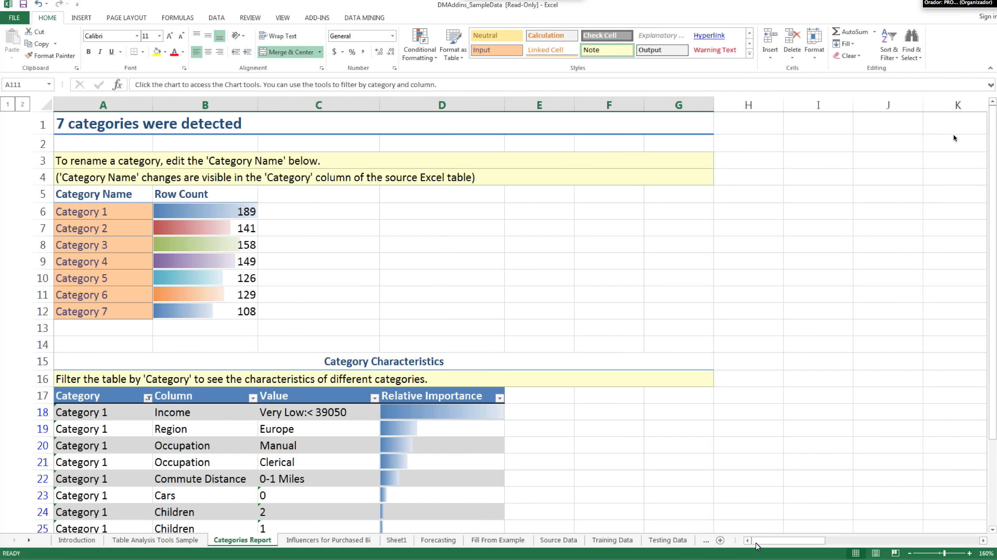
left_click(177, 541)
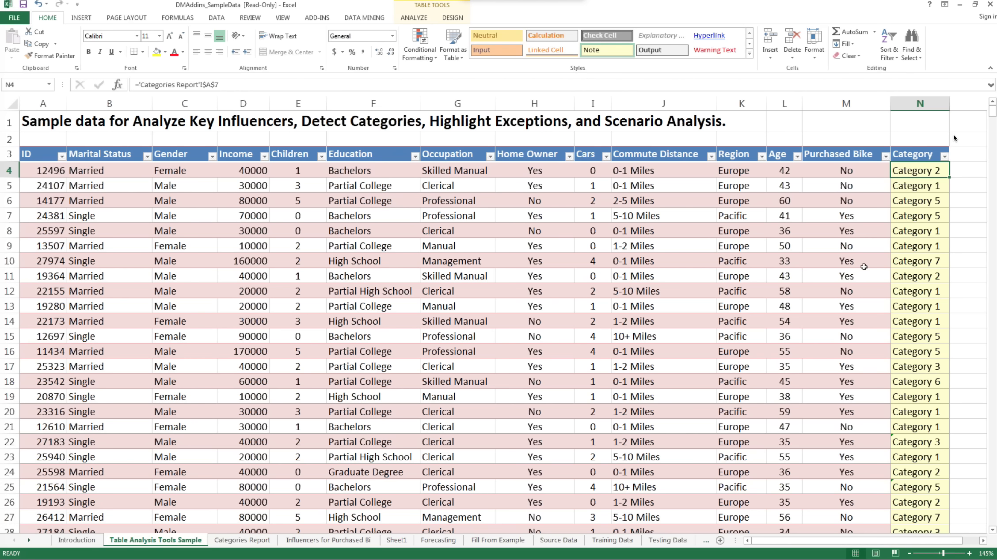
left_click(944, 157)
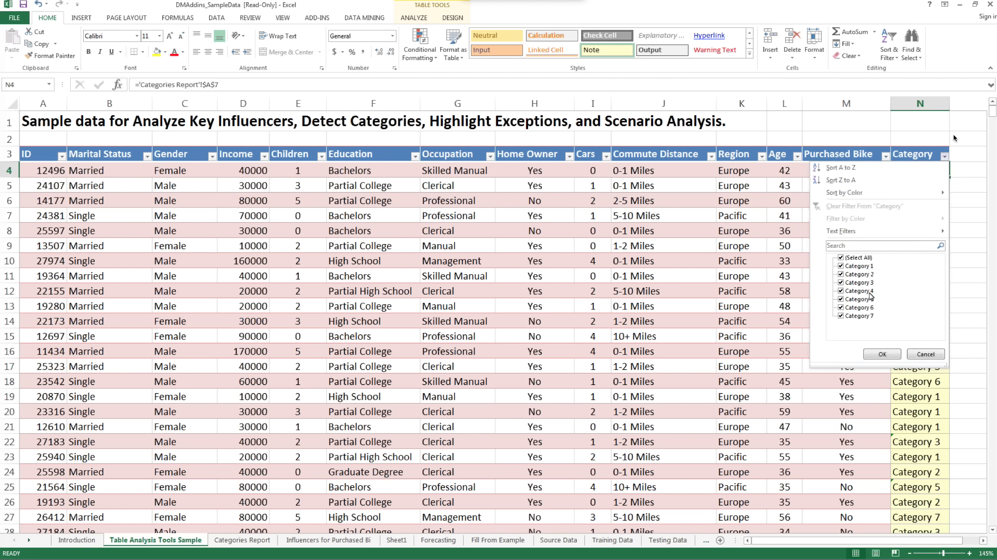
key("Escape")
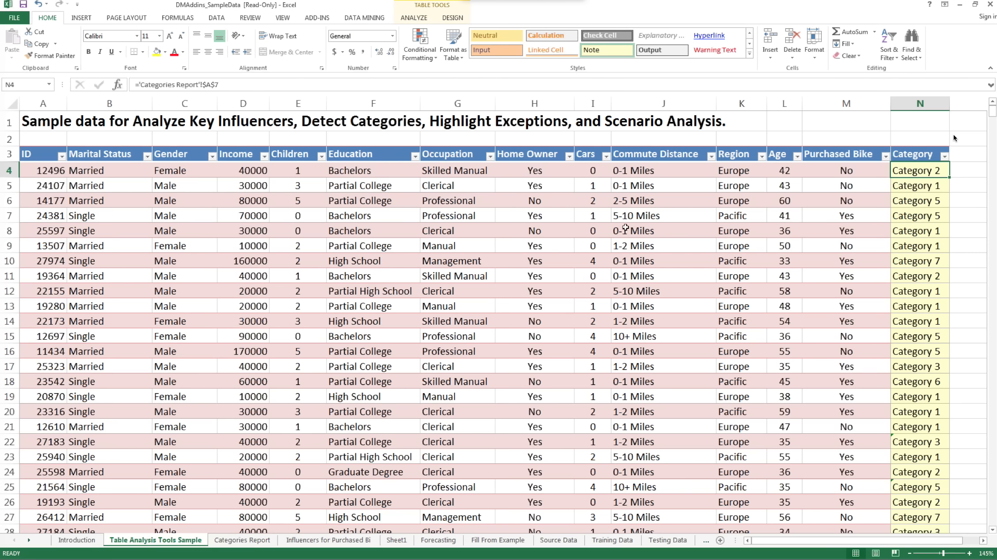
scroll(625, 228, "down", 20)
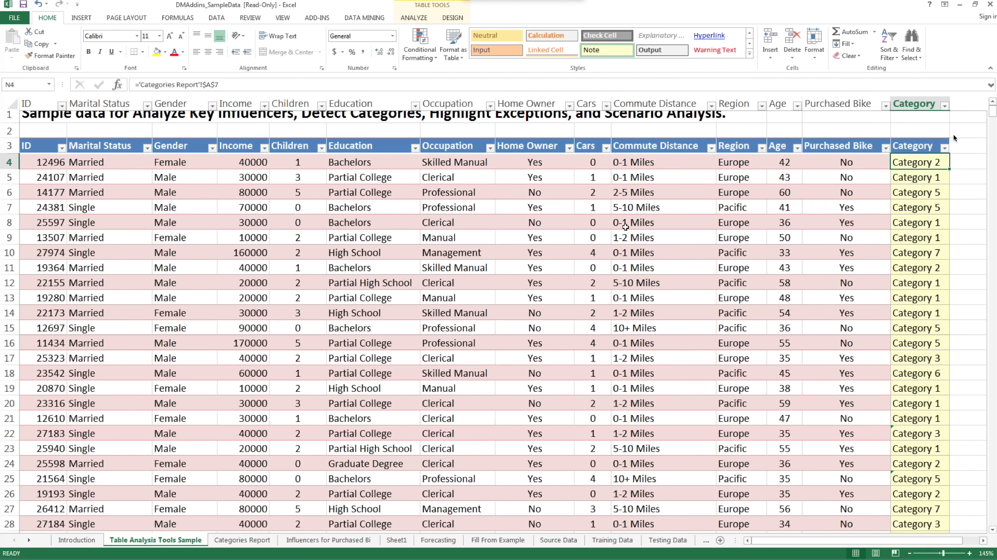
scroll(626, 227, "up", 20)
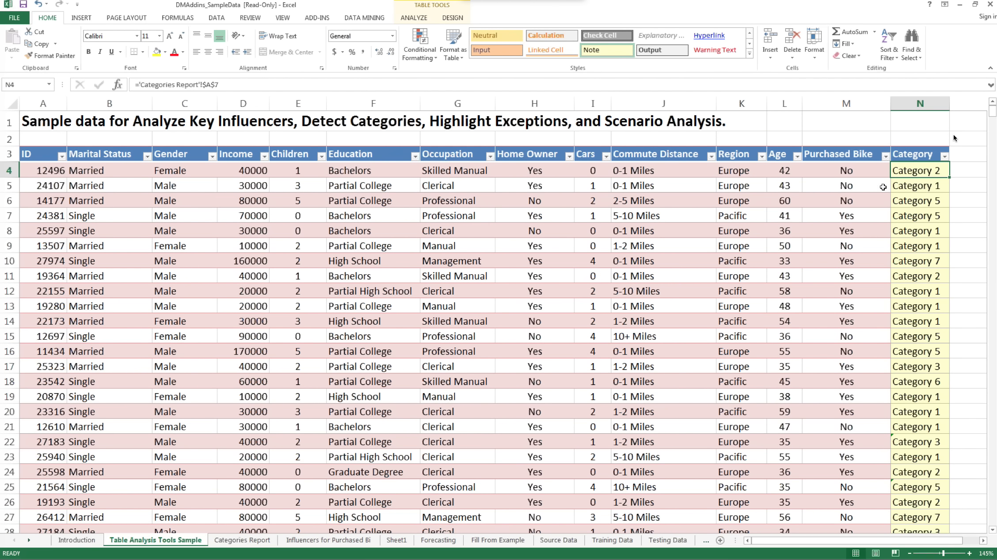
Return to the Categories Report and examine the category names and their row counts, focusing on Category 1.
left_click(243, 540)
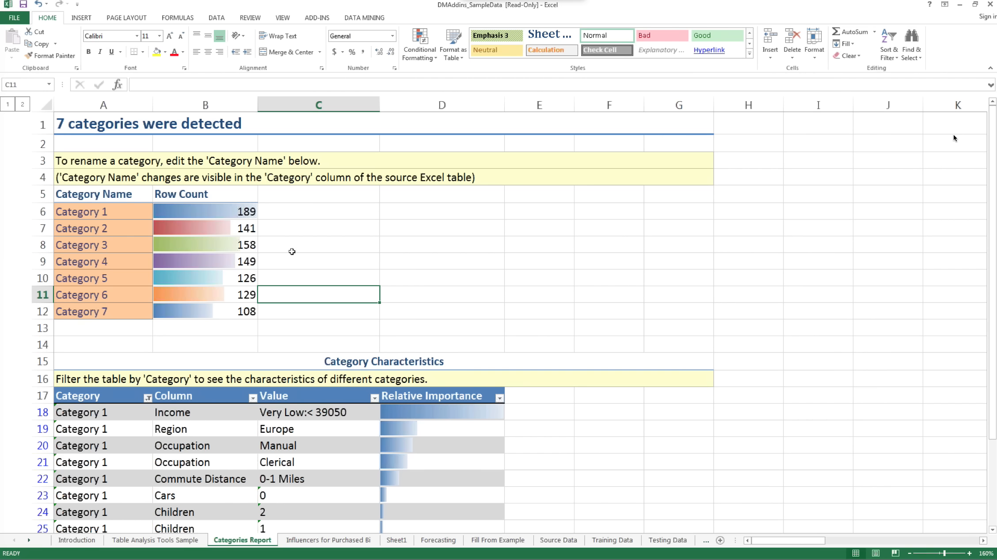
scroll(292, 251, "up", 1)
left_click_drag(784, 543, 381, 320)
scroll(382, 320, "up", 1)
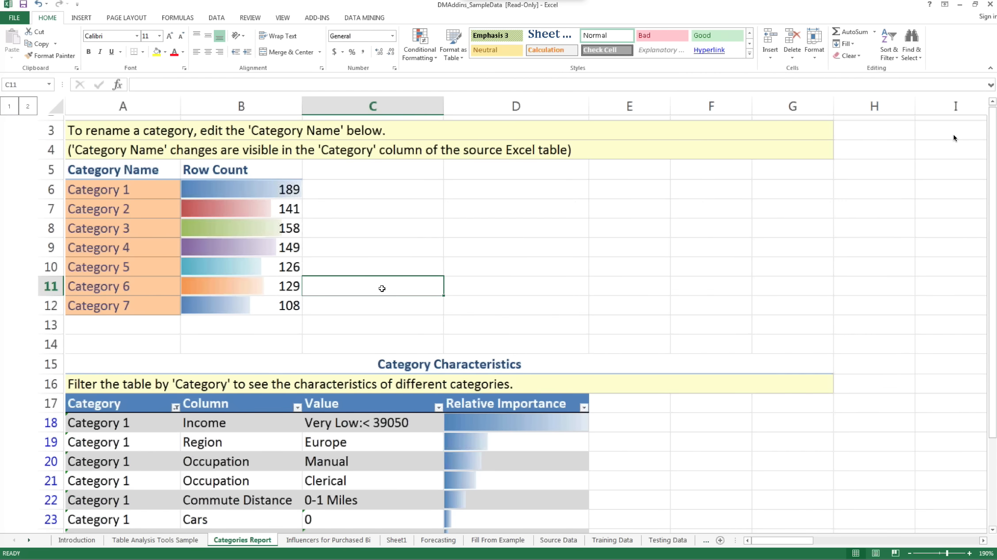
scroll(382, 288, "up", 1)
left_click_drag(245, 231, 244, 348)
left_click(325, 335)
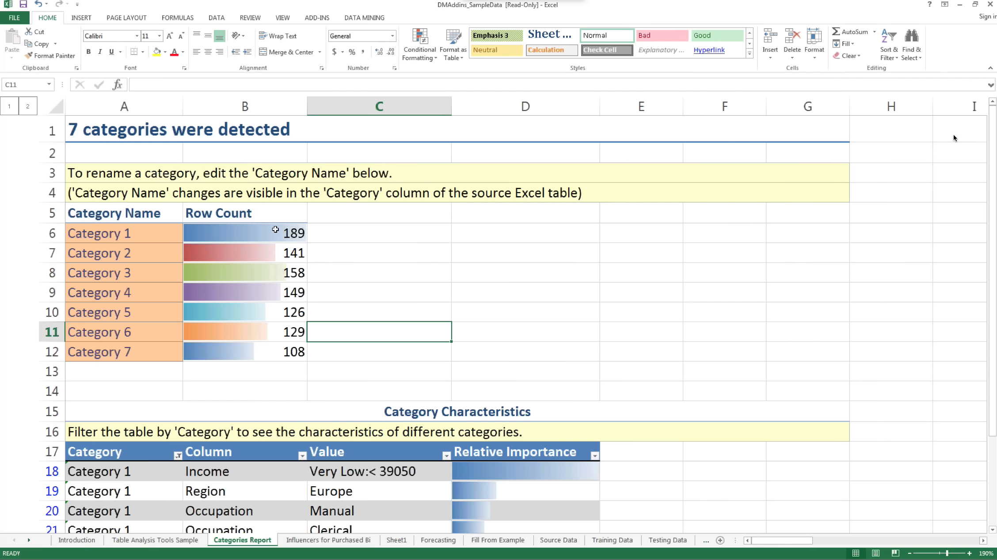
left_click(127, 231)
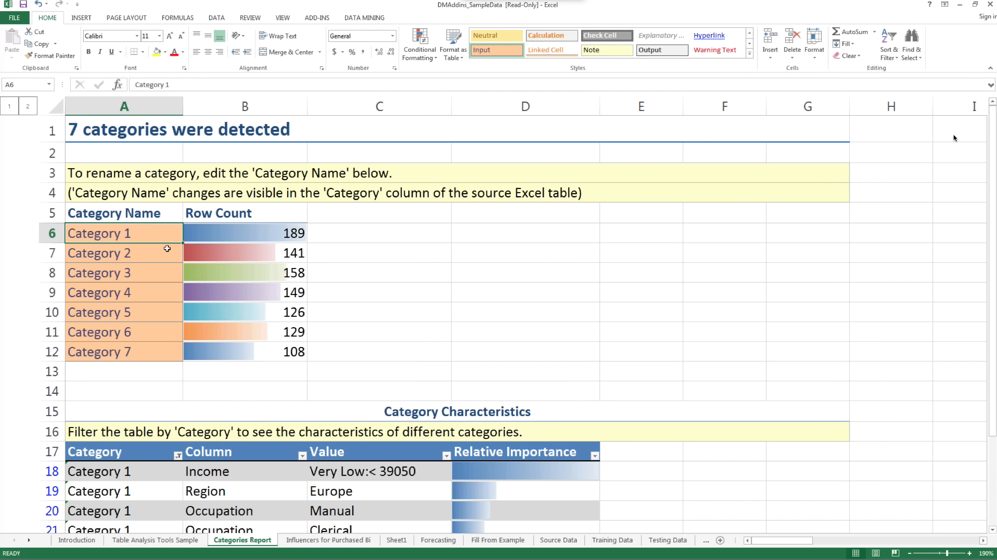
left_click(166, 251)
left_click(194, 234)
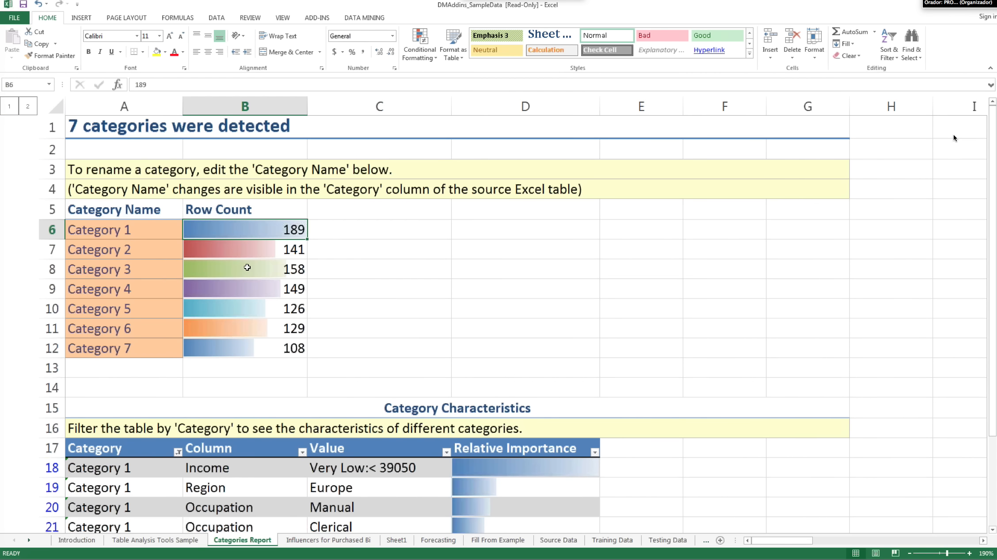
Review the category profiles chart and the relative importance of the Category 1 characteristics, especially Income.
scroll(245, 268, "down", 9)
scroll(249, 268, "down", 8)
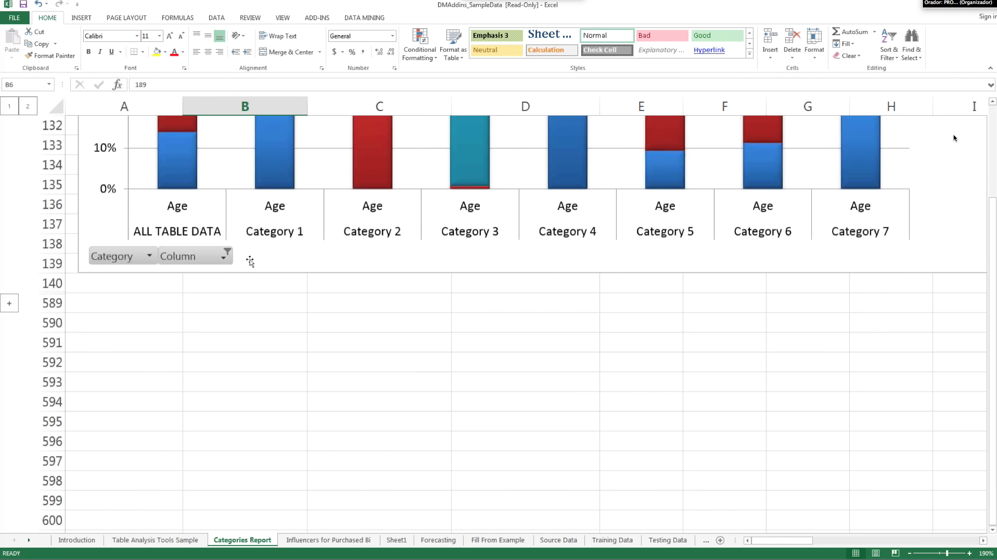
scroll(251, 262, "up", 13)
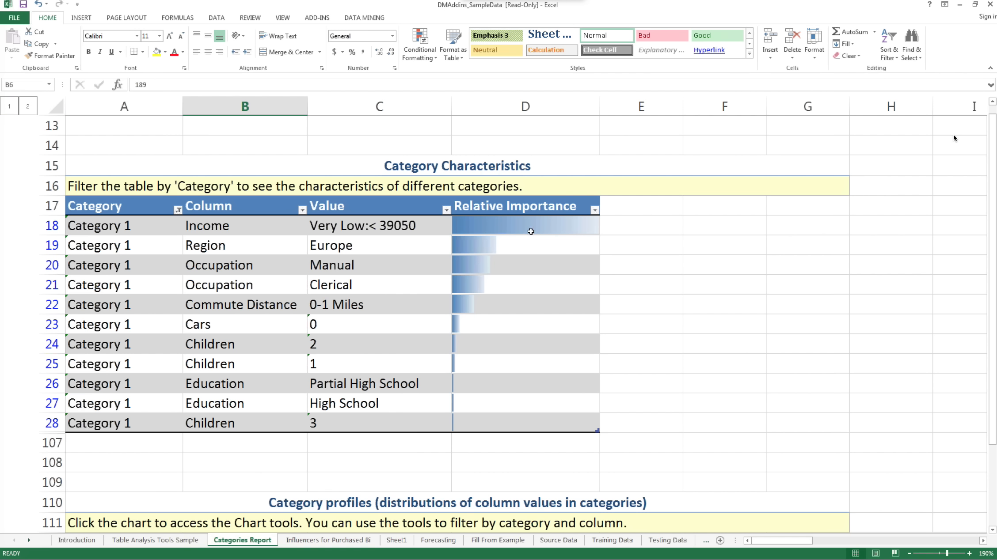
left_click_drag(530, 231, 527, 418)
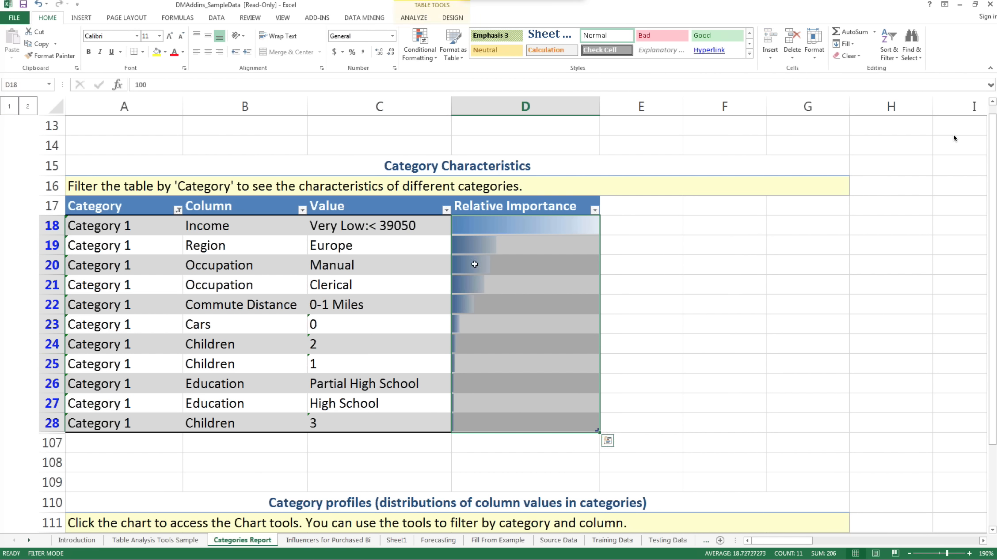
left_click(215, 230)
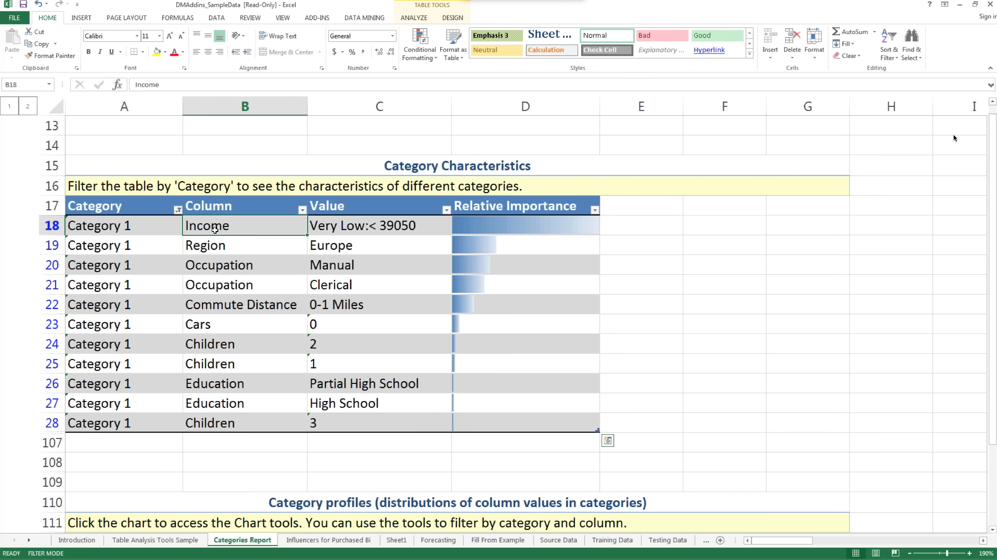
Examine the leading Category 1 characteristics in the Category Characteristics table, from Income and Region to Occupation.
left_click_drag(215, 230, 409, 248)
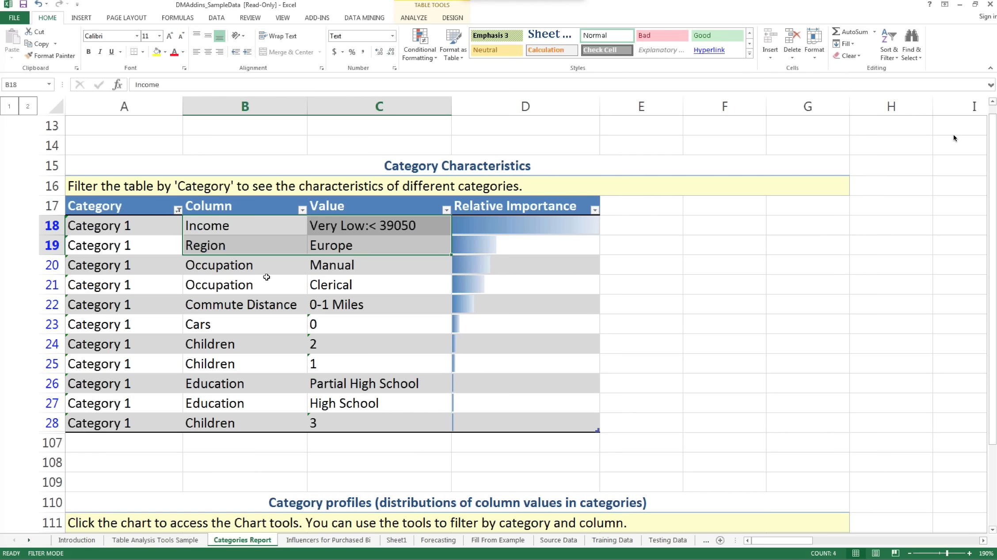
left_click(335, 267)
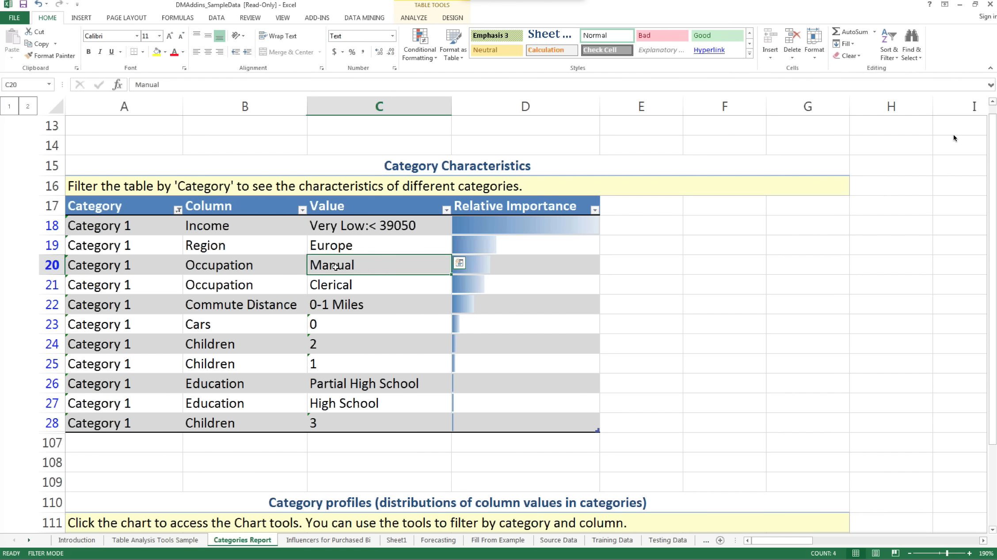
left_click_drag(335, 266, 254, 225)
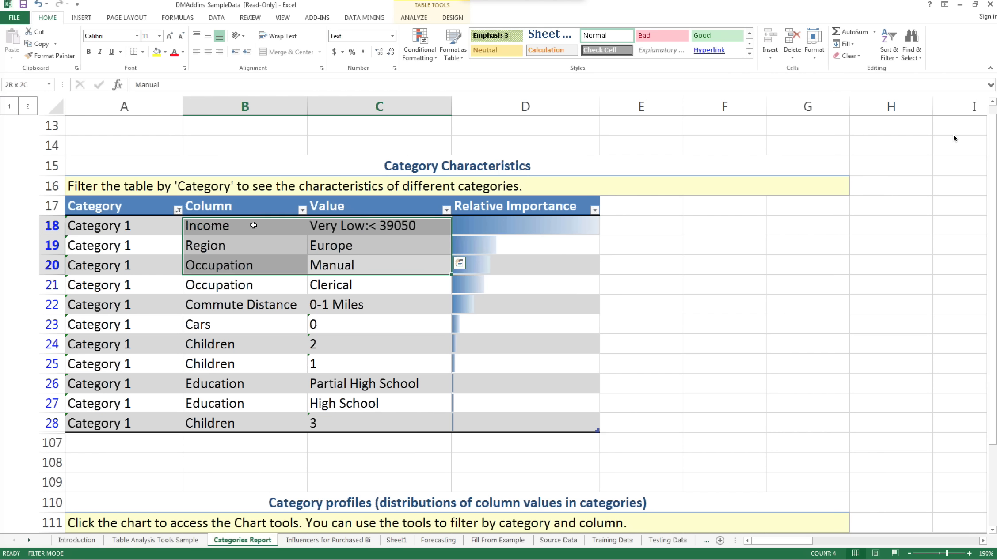
left_click_drag(254, 225, 249, 225)
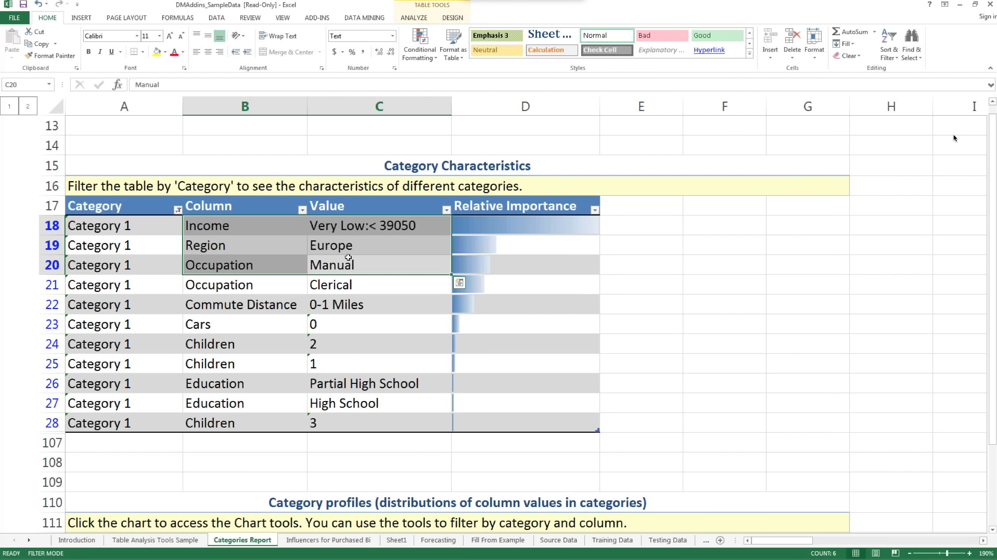
Filter the Category Characteristics table to show only Category 4 instead of Category 1.
left_click(177, 210)
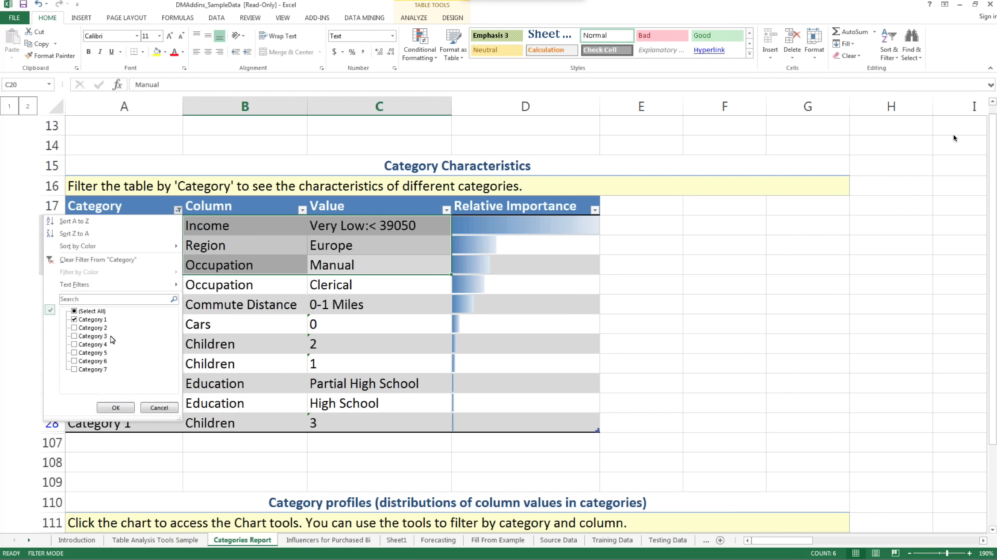
left_click(74, 320)
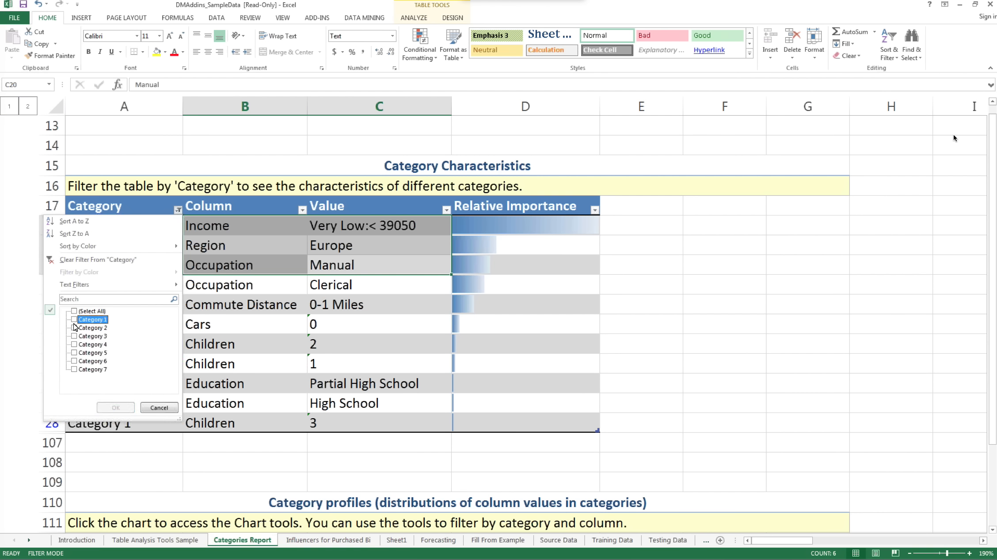
left_click(75, 348)
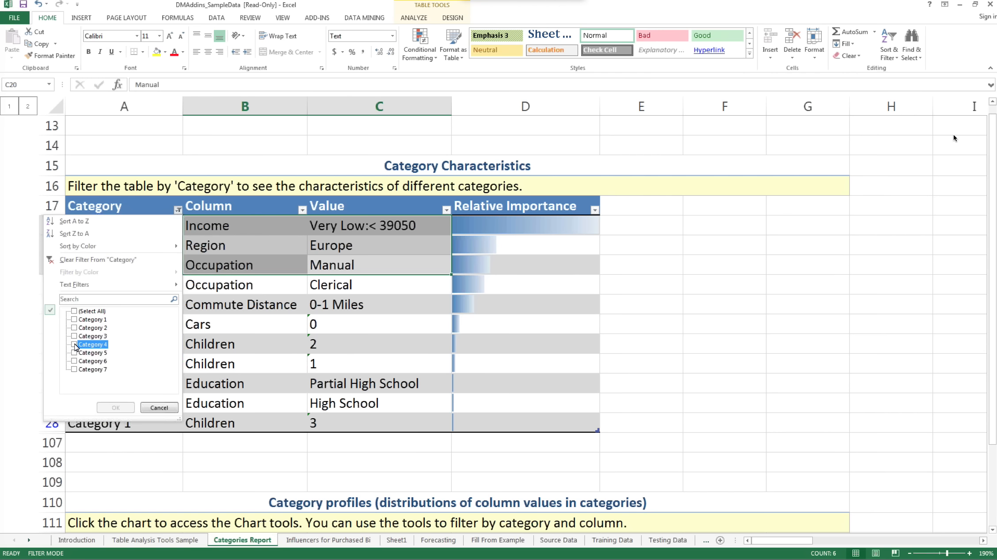
left_click(74, 345)
left_click(115, 408)
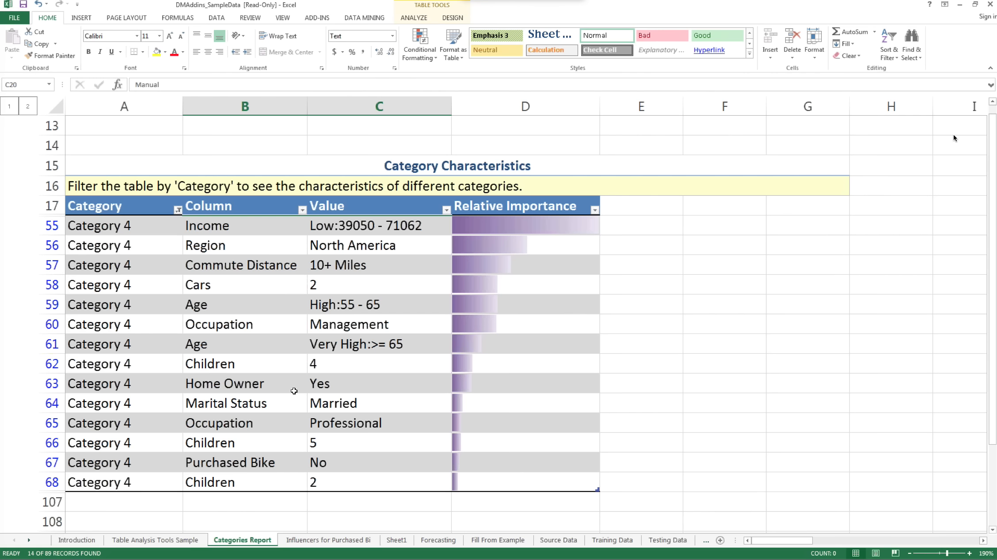
Examine the four leading Category 4 characteristics, Income through Cars, focusing on Commute Distance.
left_click(55, 226)
left_click_drag(55, 226, 394, 287)
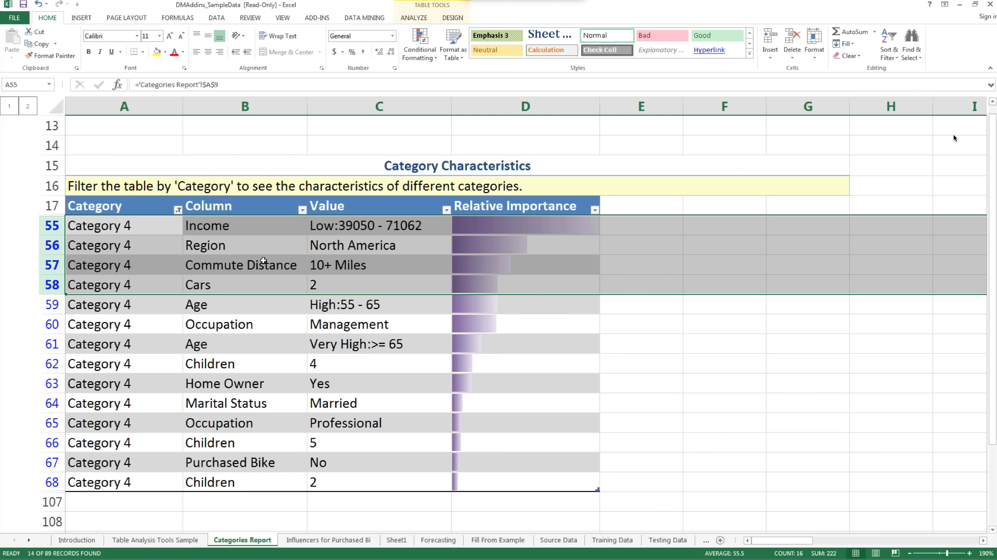
left_click_drag(263, 260, 376, 265)
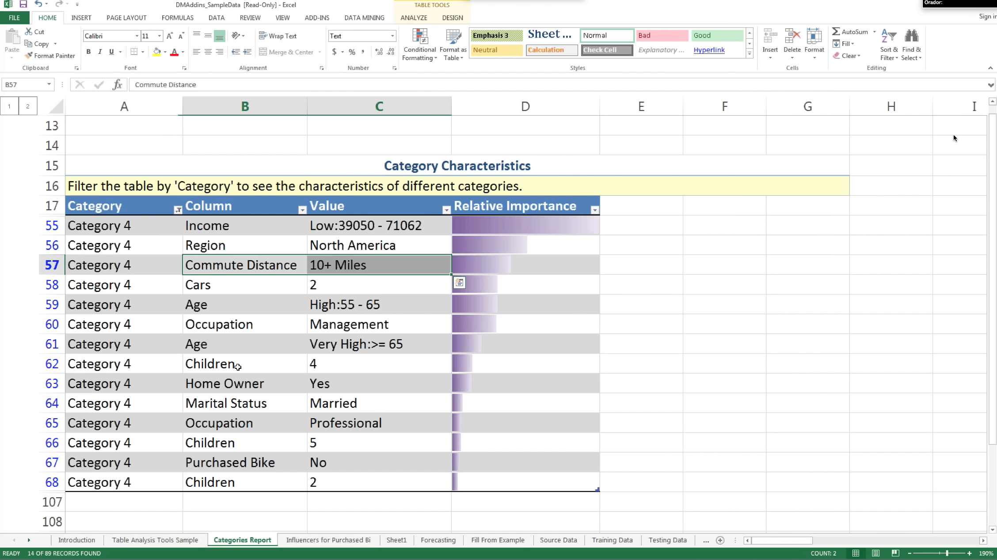
Check the available Commute Distance values in the Table Analysis Tools Sample sheet, and return to the Categories Report.
left_click(138, 540)
left_click(710, 156)
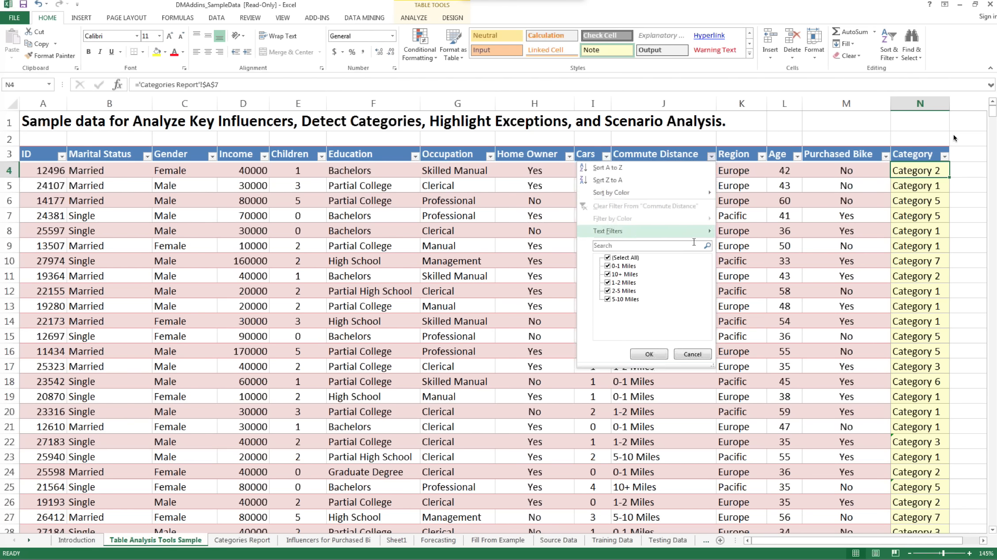
left_click(256, 544)
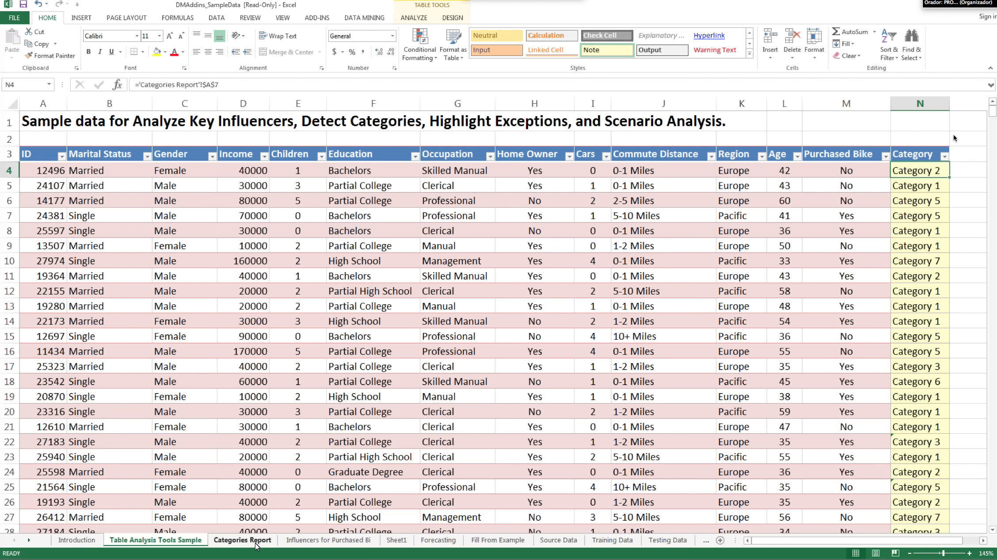
left_click(256, 545)
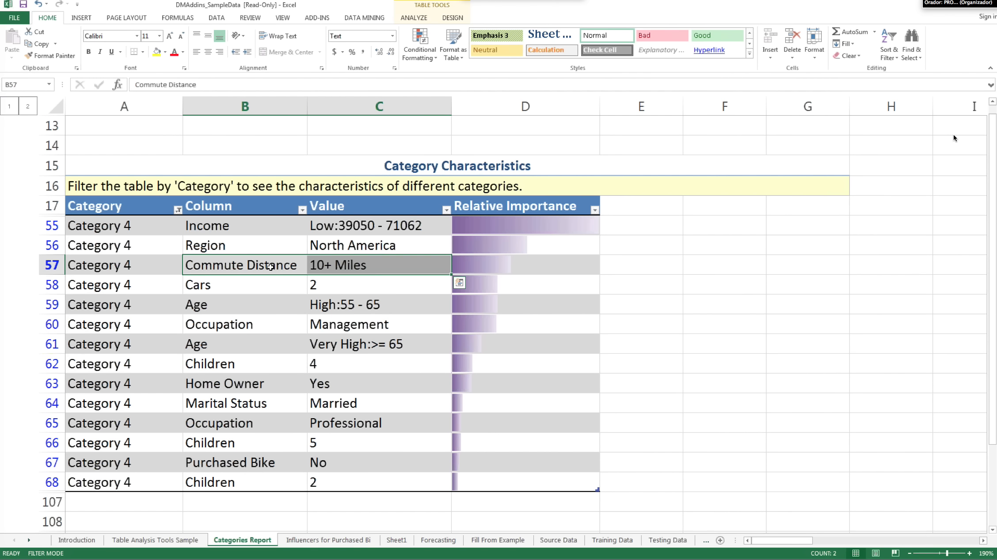
Examine the Region, Commute Distance and Cars characteristics of Category 4, focusing on the North America region.
left_click_drag(256, 250, 376, 282)
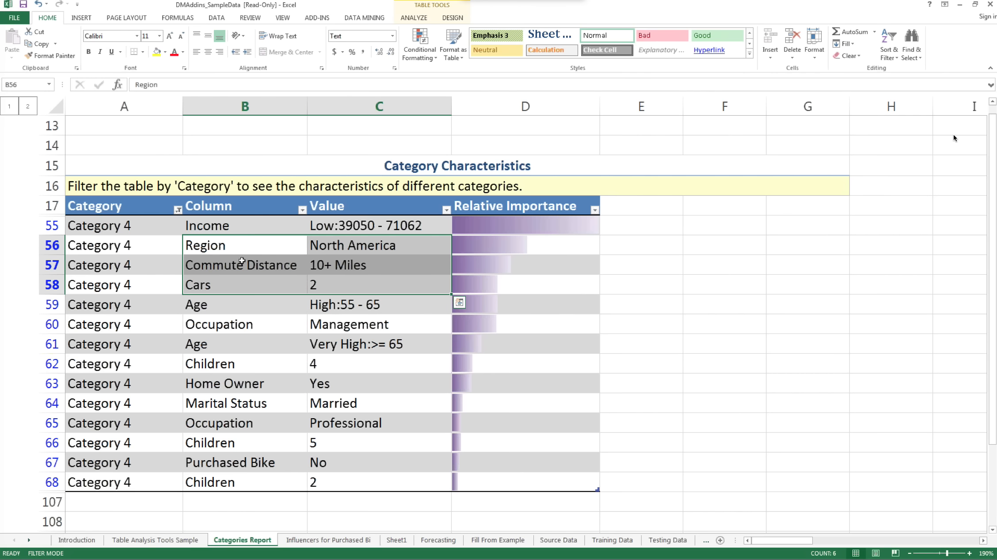
left_click_drag(241, 261, 310, 276)
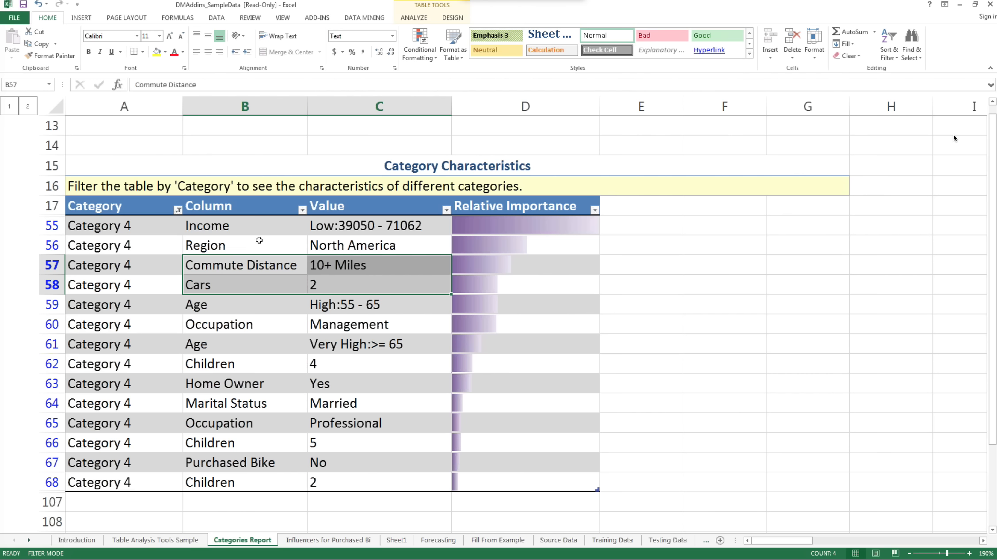
left_click(57, 244)
left_click_drag(57, 243, 51, 286)
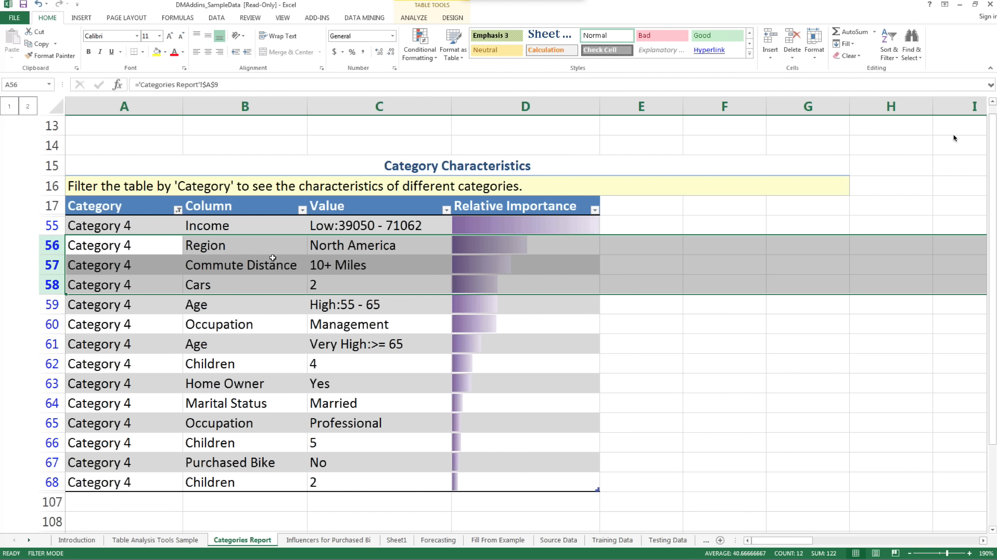
left_click(287, 249)
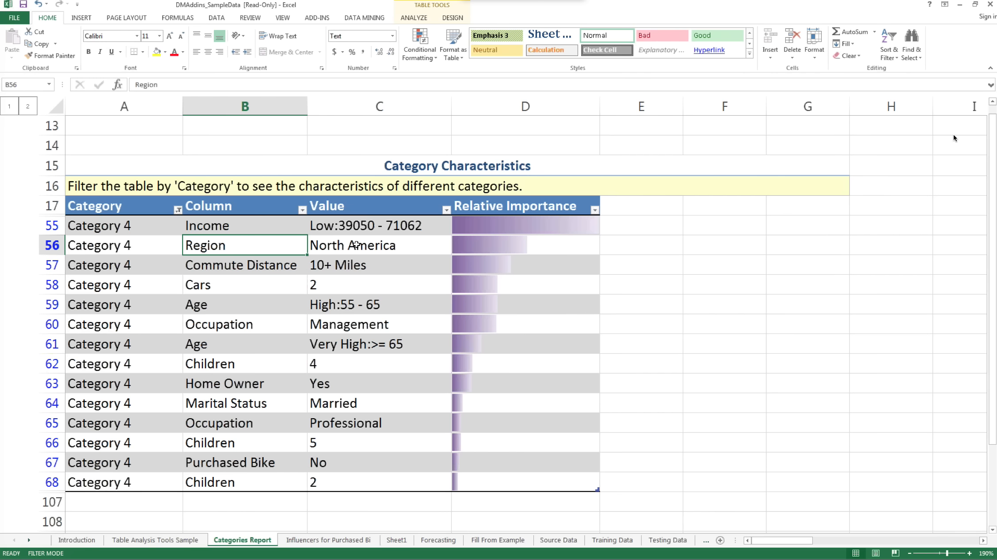
left_click(357, 245)
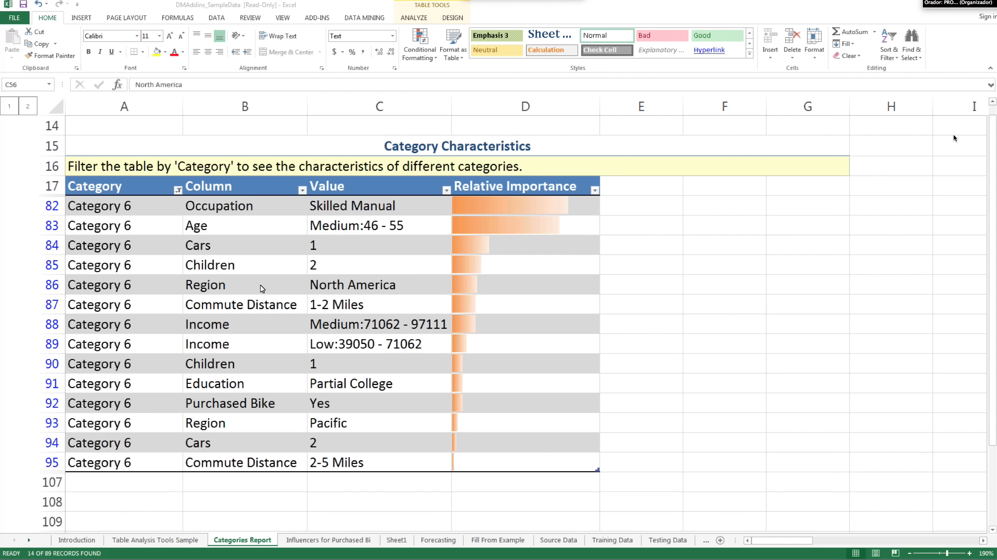
Filter the Category Characteristics table to show only Category 7, and examine its leading characteristics from Occupation to Cars.
left_click(281, 305)
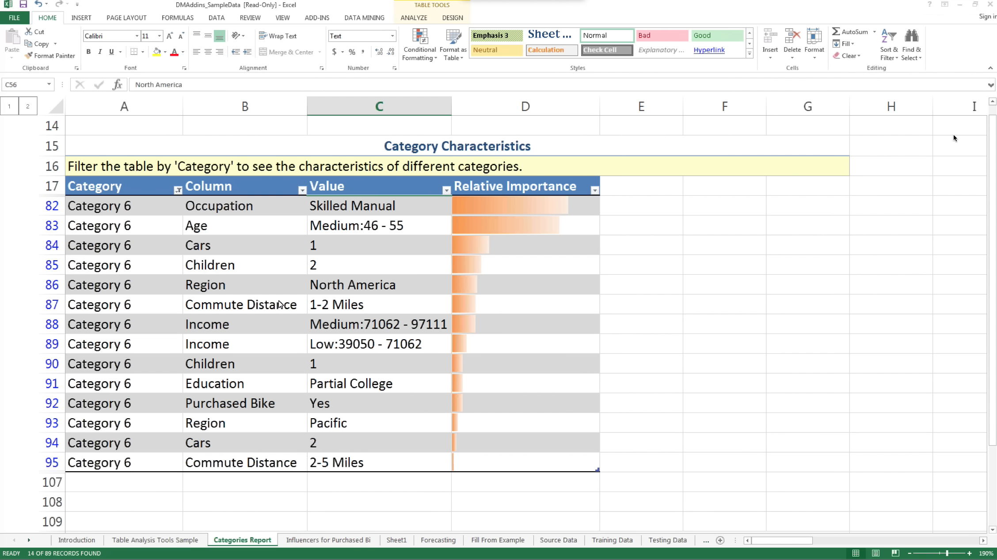
left_click(292, 250)
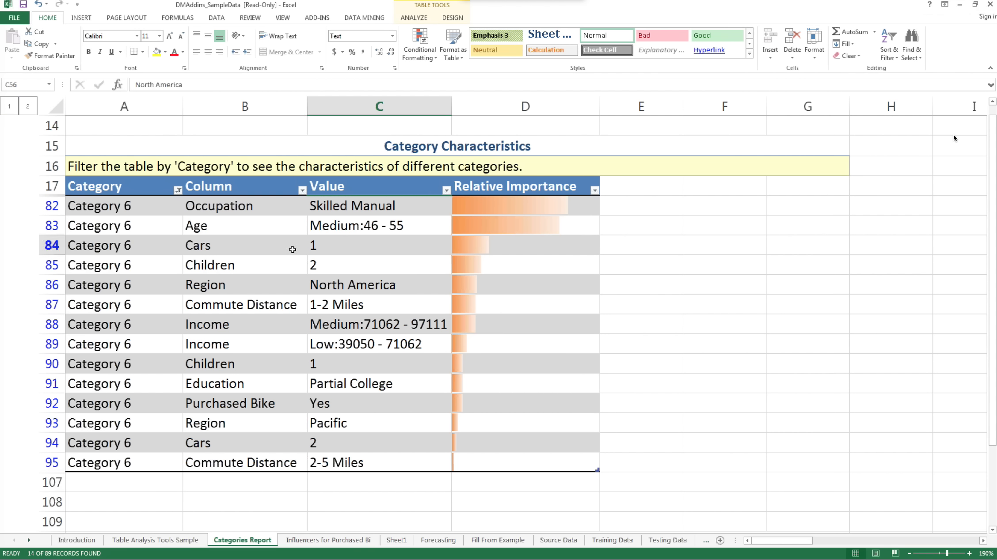
left_click(178, 190)
left_click(75, 352)
left_click(75, 362)
left_click(116, 387)
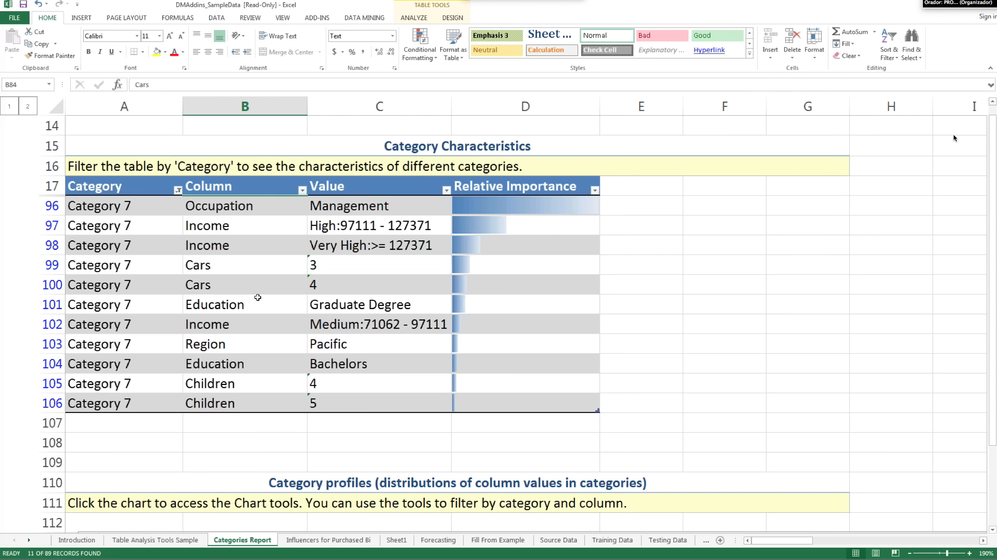
left_click_drag(346, 290, 196, 209)
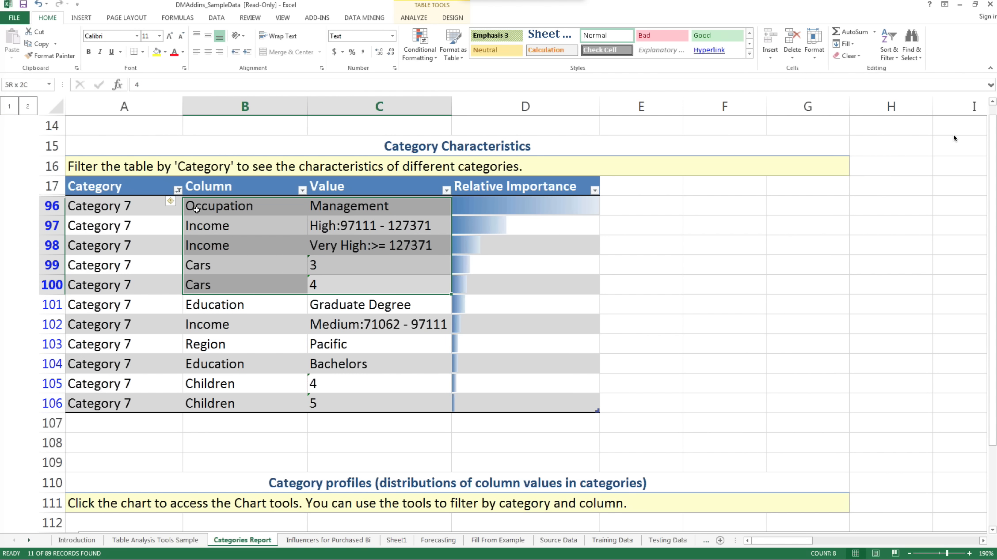
left_click_drag(197, 210, 196, 210)
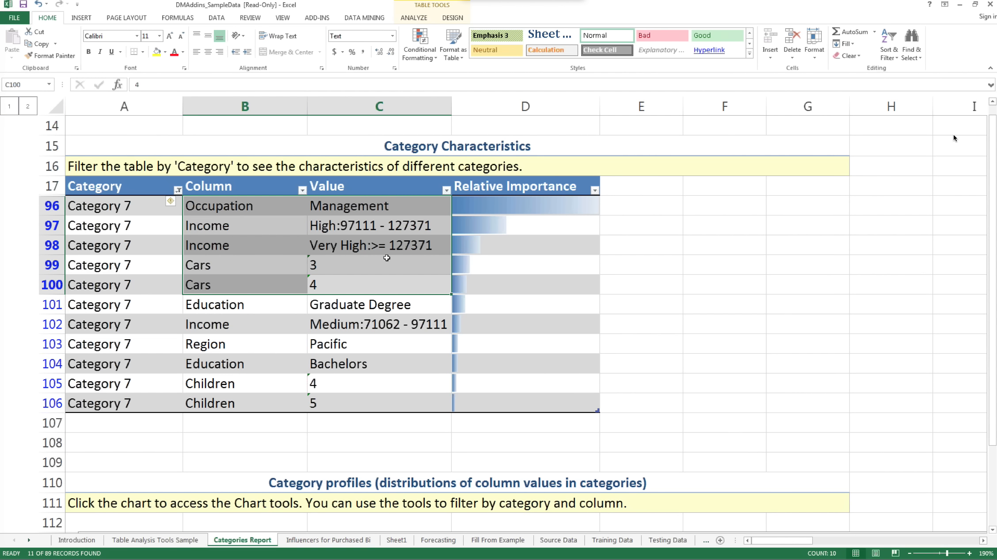
Bring the whole category profiles chart into view and examine the Age distribution across the categories.
scroll(386, 258, "down", 1)
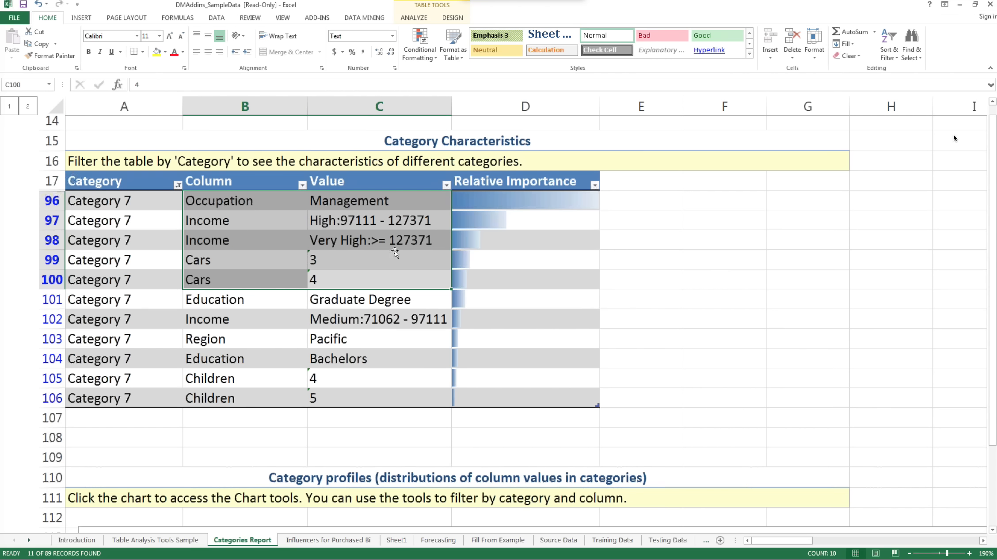
scroll(395, 251, "down", 5)
scroll(395, 251, "down", 1, "ctrl")
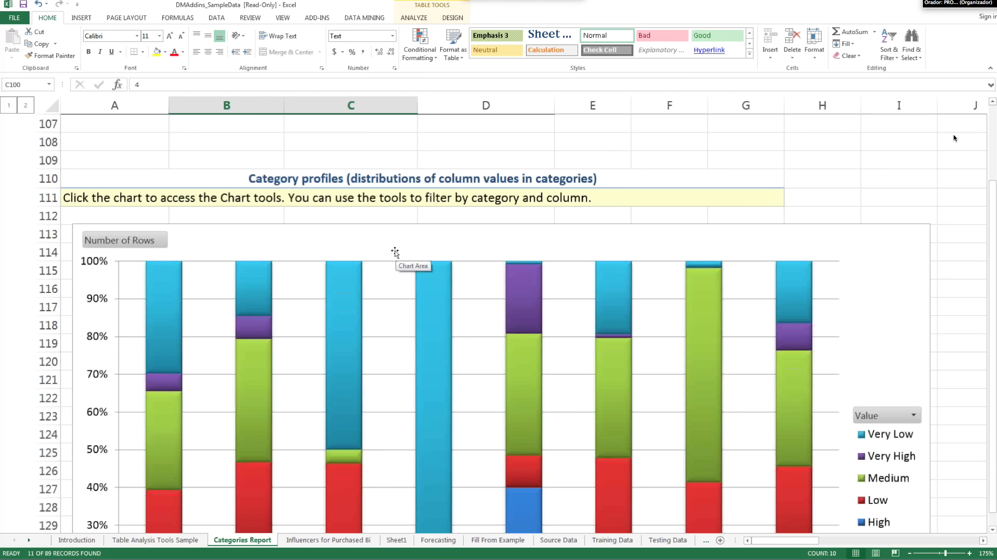
scroll(553, 244, "down", 4, "ctrl")
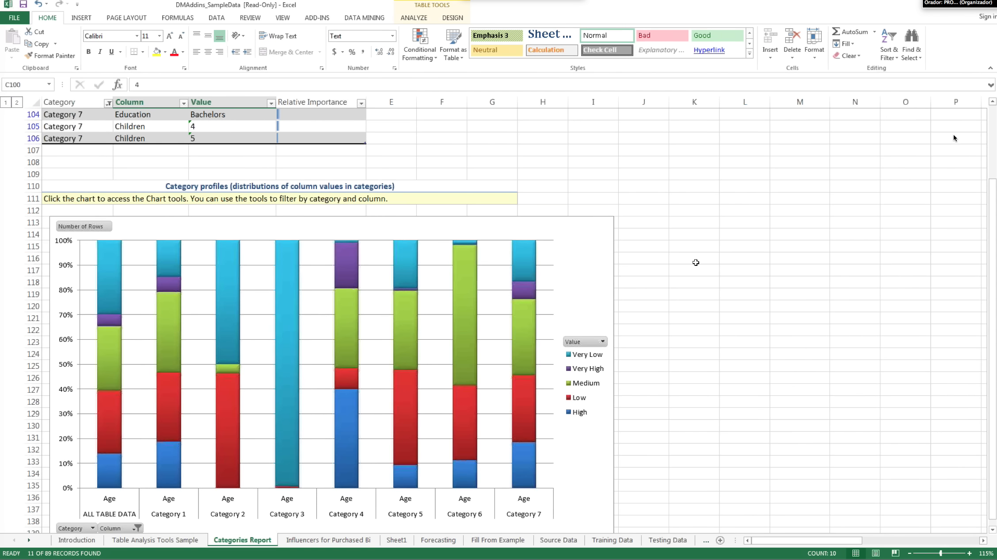
scroll(696, 263, "down", 1)
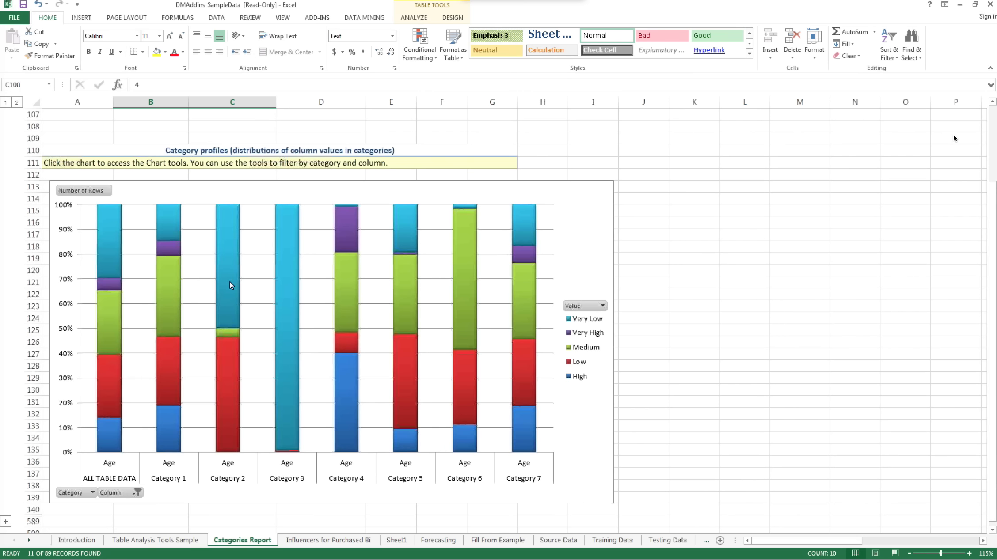
mouse_move(230, 281)
Inspect the chart's Column and Category filter options without changing them, and compare the Age distributions of Category 3 and Category 4.
left_click(136, 493)
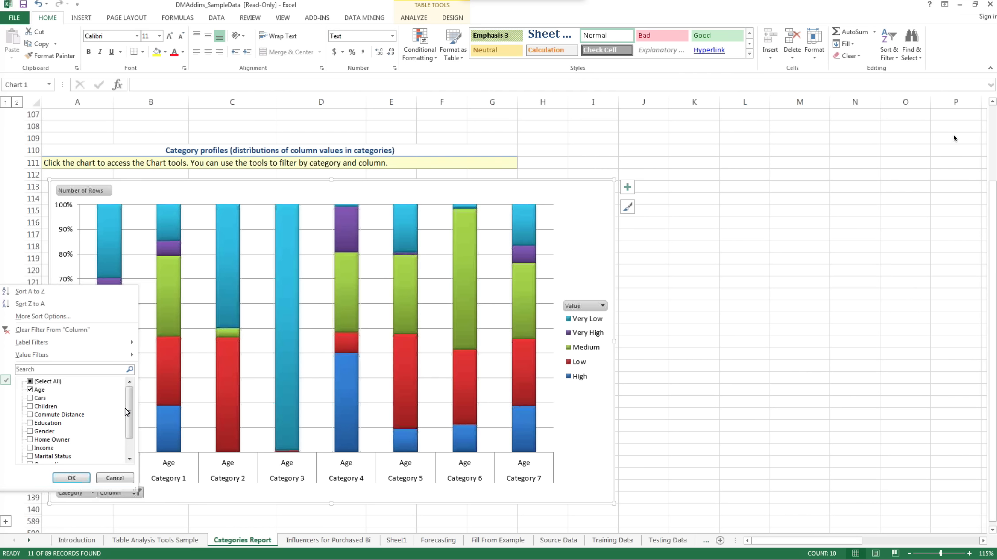
left_click(84, 498)
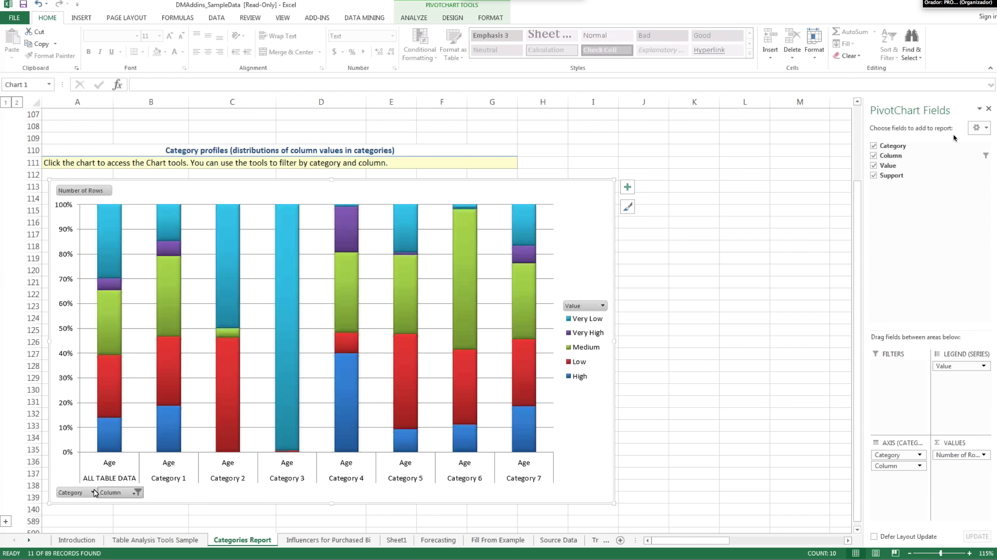
left_click(93, 494)
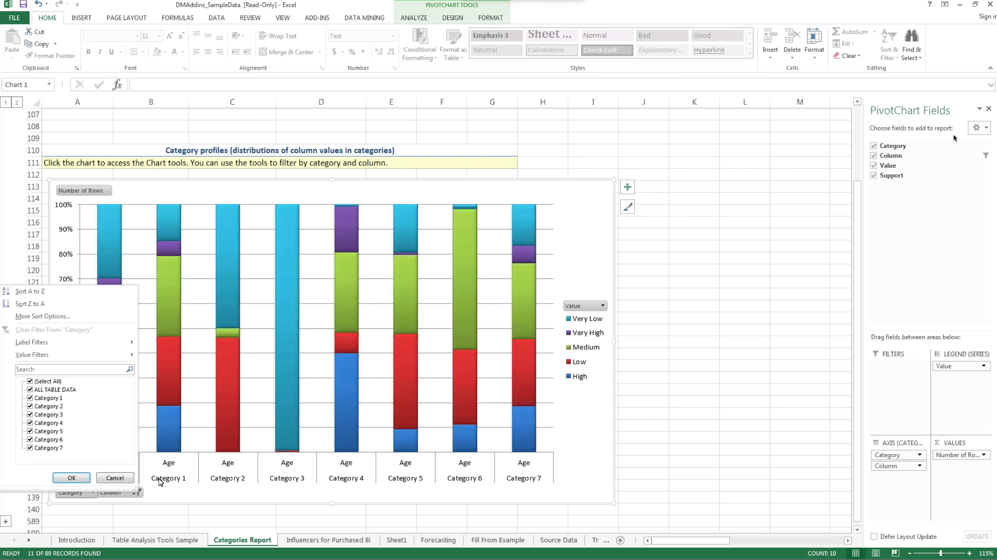
left_click(122, 479)
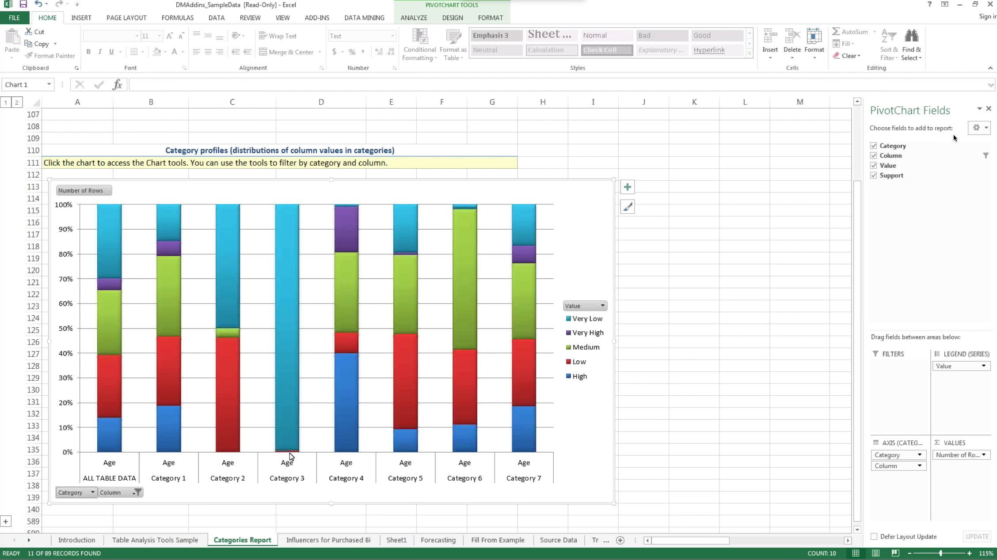
left_click(285, 409)
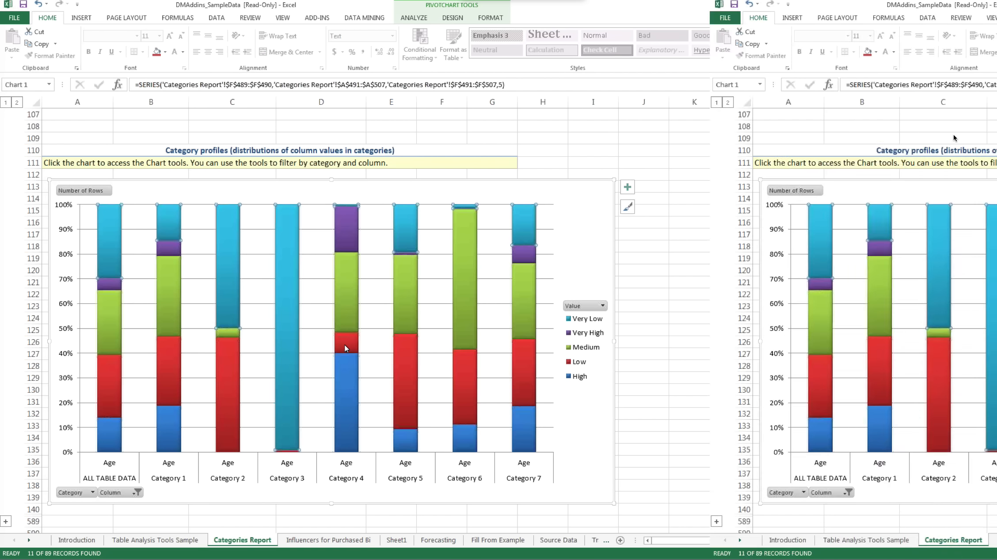
mouse_move(343, 384)
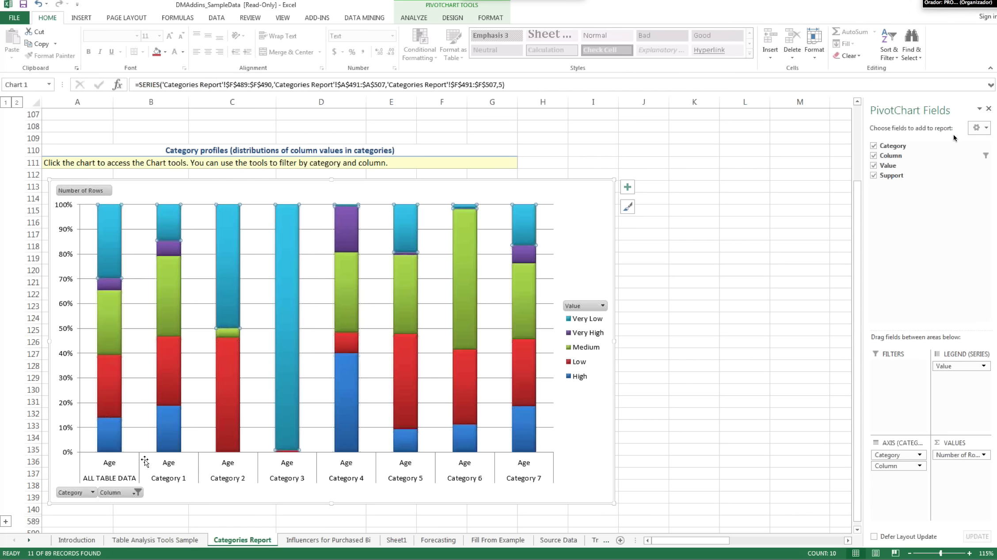
Filter the category profiles chart to show only the Income column instead of Age, and examine the Income distribution of Category 1.
left_click(137, 492)
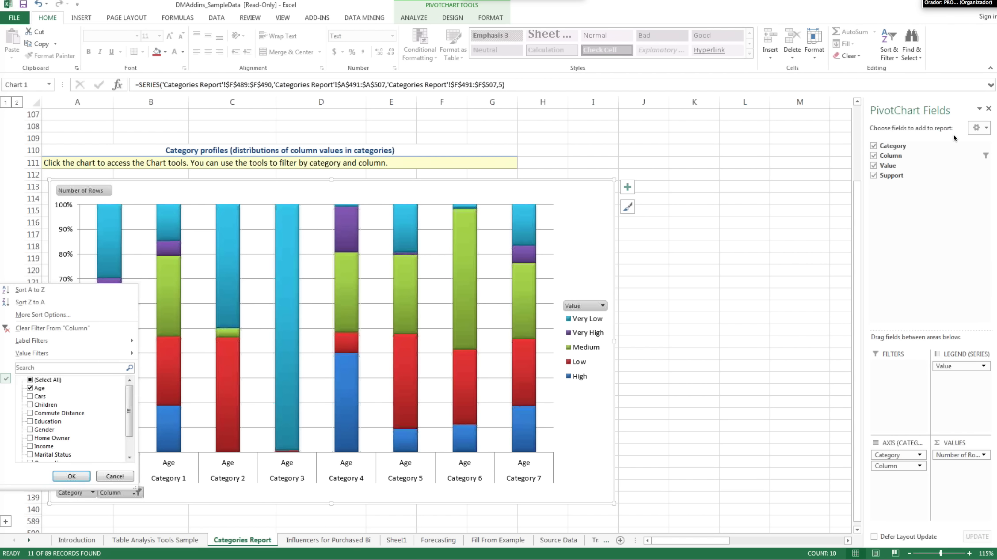
left_click(39, 388)
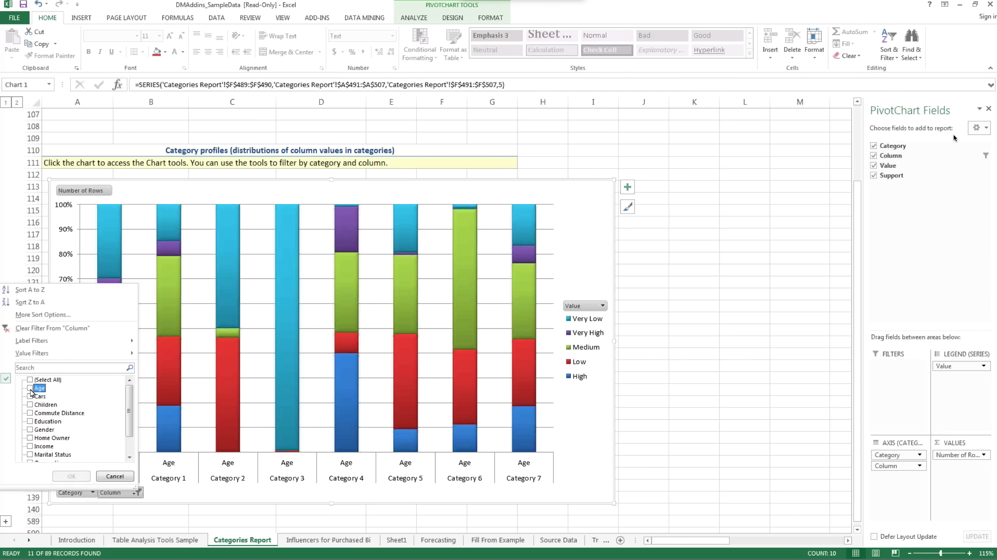
left_click_drag(128, 420, 127, 444)
left_click(31, 422)
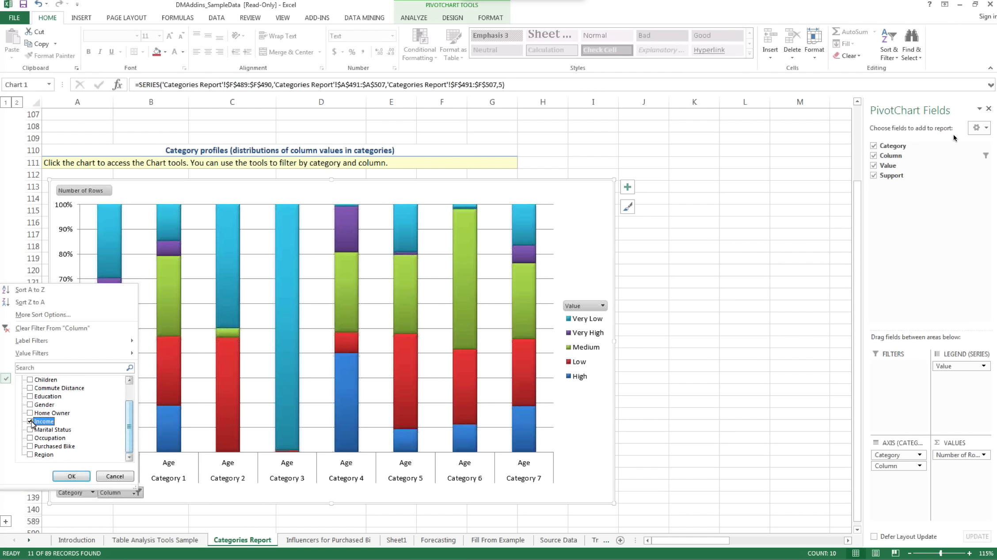
left_click(70, 476)
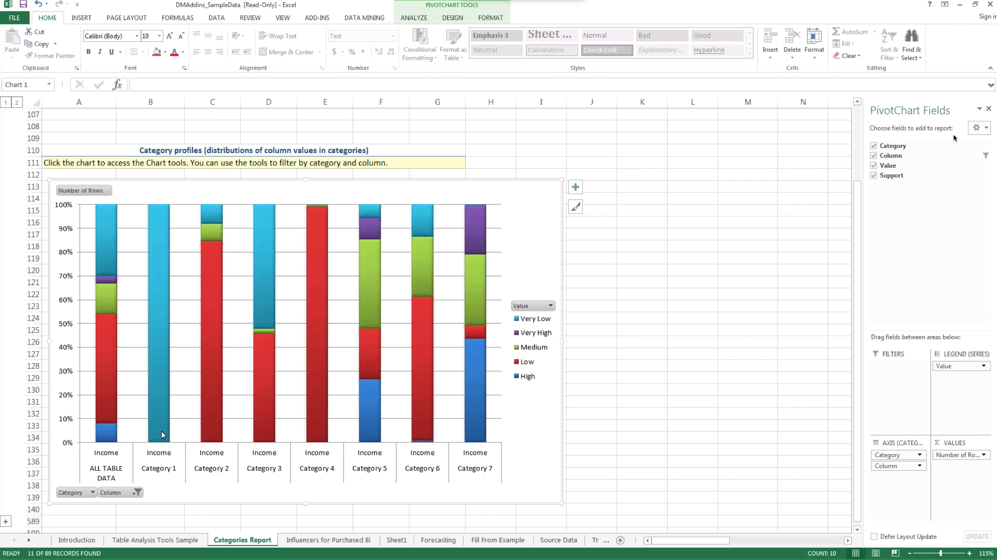
mouse_move(162, 431)
Review the Category 7 rows in the Category Characteristics table, and switch to the presentation to go through the group detection slides.
scroll(246, 307, "up", 6)
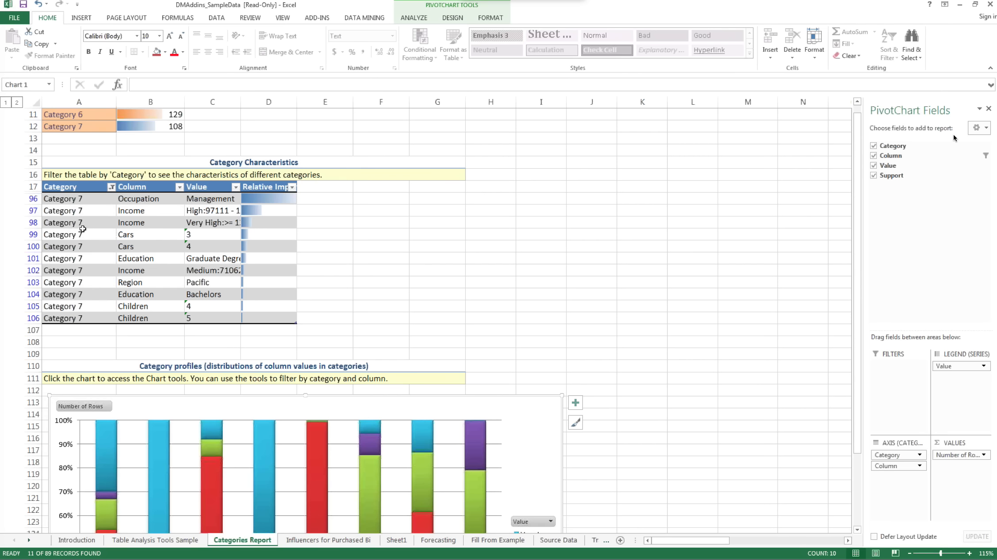
left_click(99, 222)
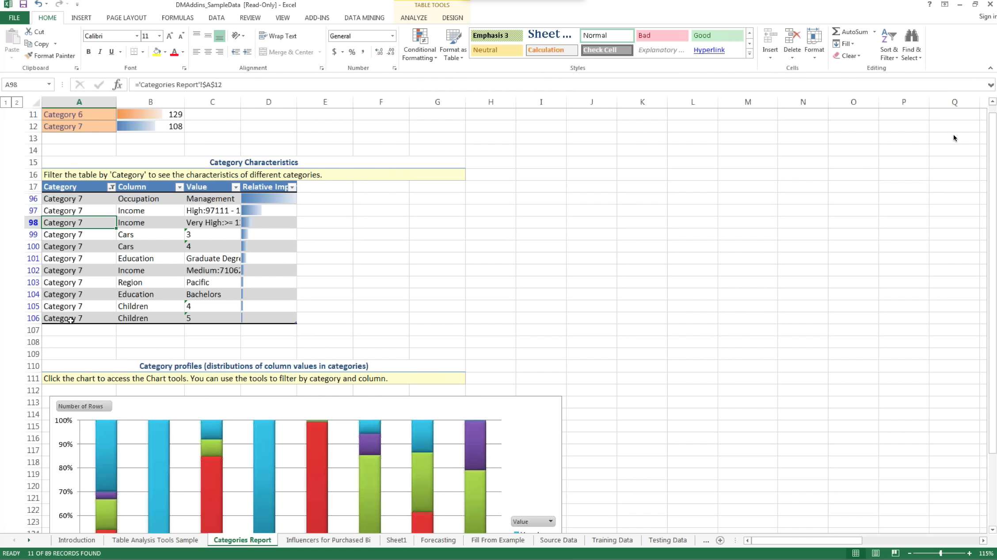
key("alt+Tab")
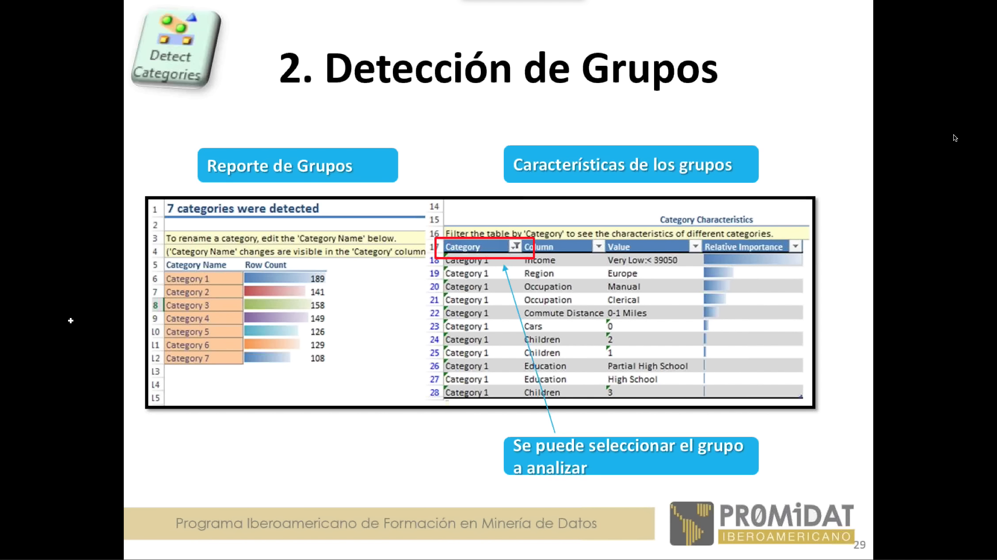
key("Right")
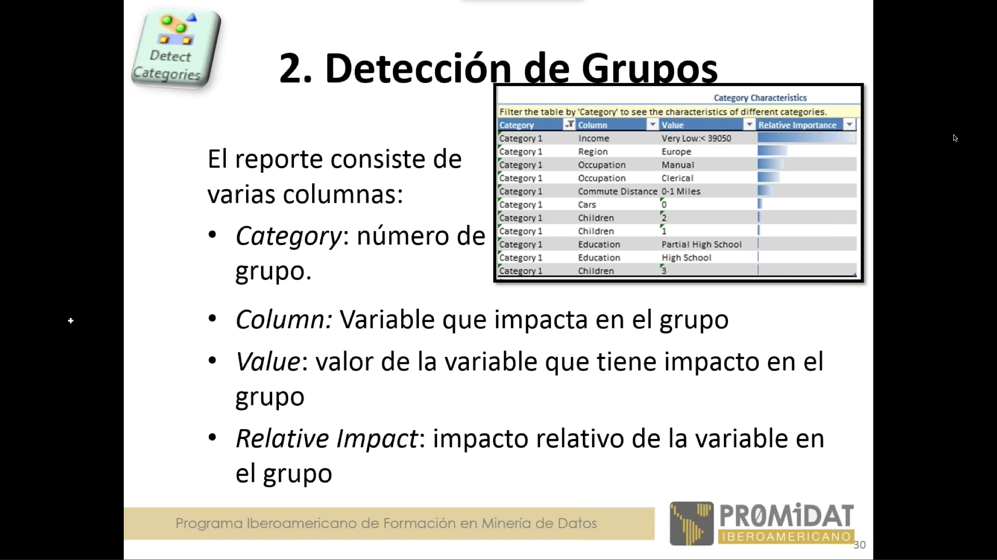
key("Right")
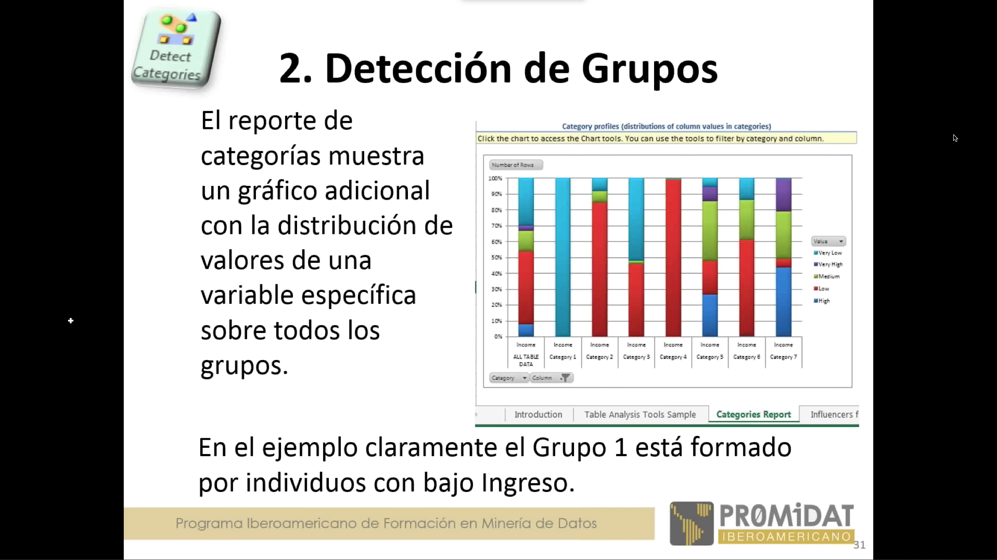
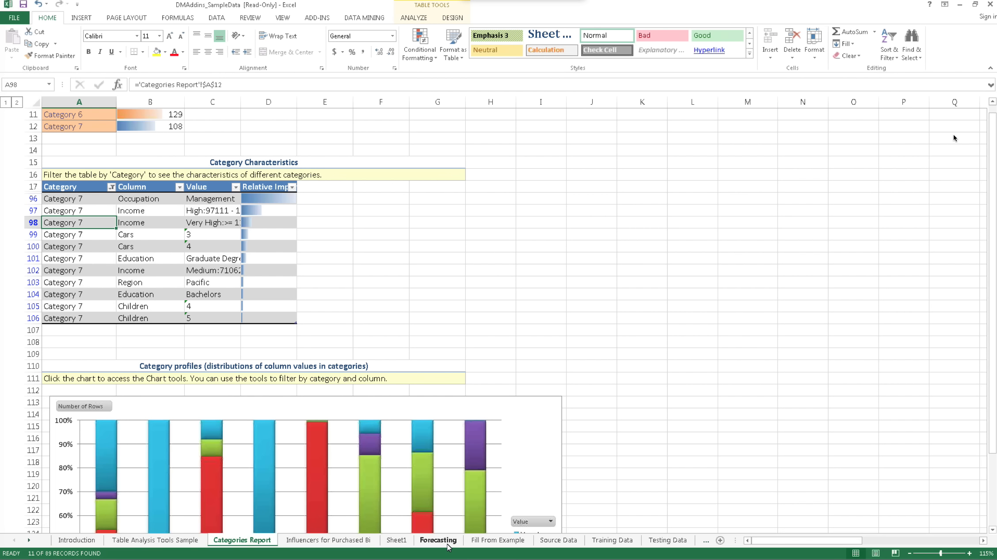
Open the Forecasting sheet and examine the sales history table for the M200 model.
left_click(447, 543)
scroll(360, 279, "up", 3)
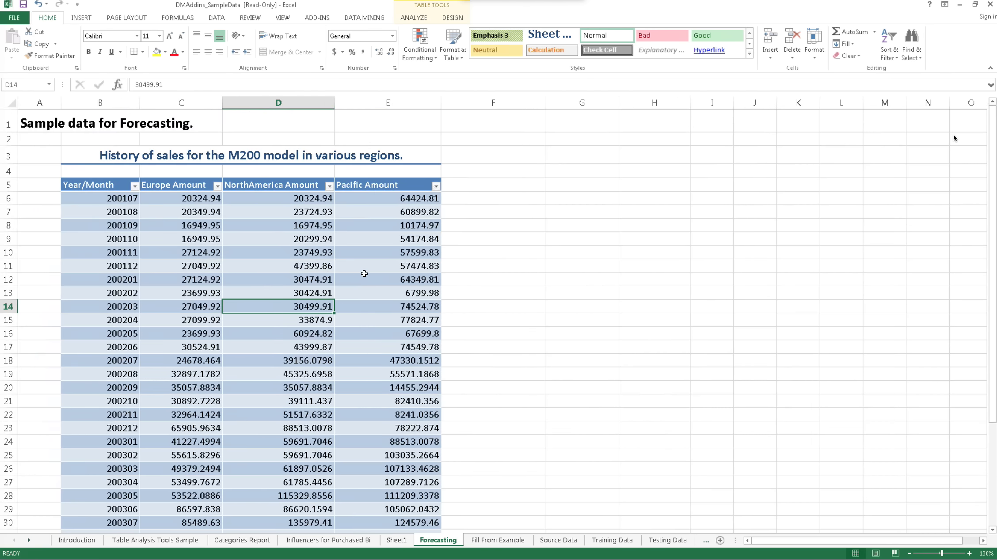
scroll(365, 274, "up", 3)
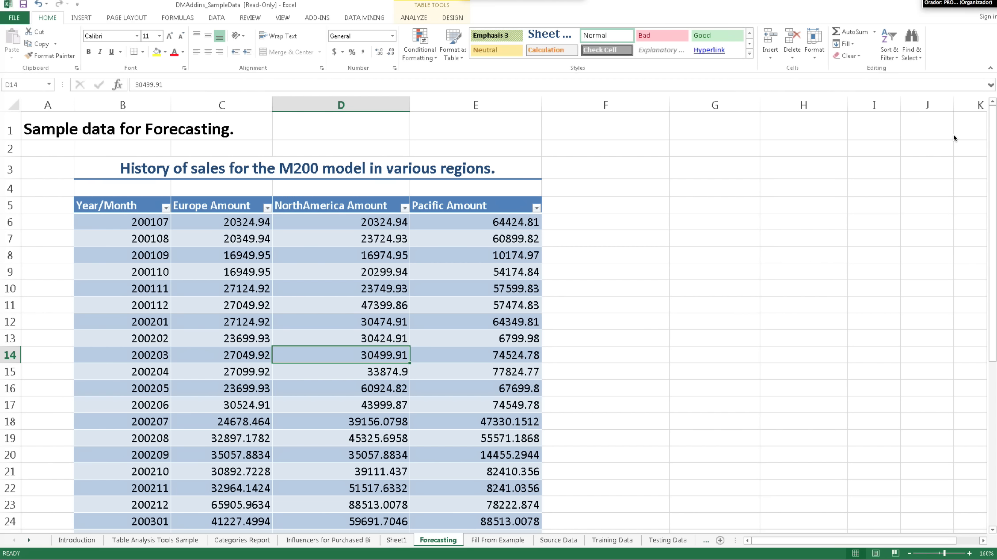
scroll(954, 138, "up", 1)
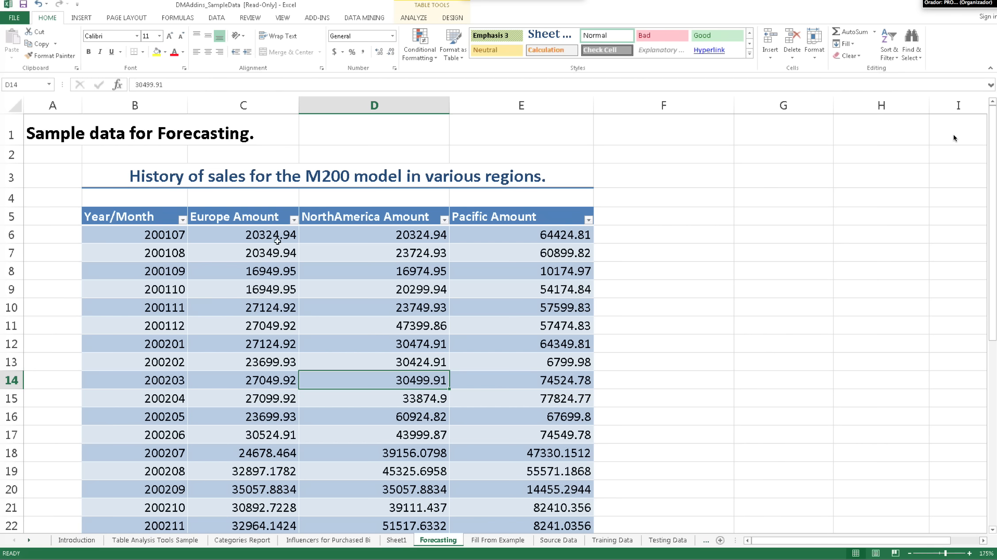
Select the Year/Month values from 200107 to 200406 to examine the period covered by the sales history.
left_click(315, 252)
left_click(160, 238)
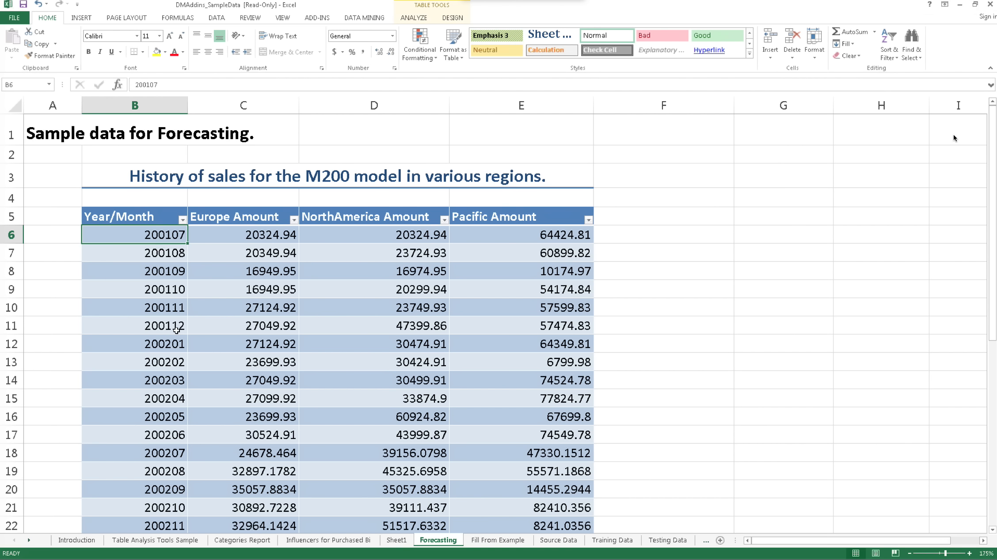
scroll(176, 331, "down", 1)
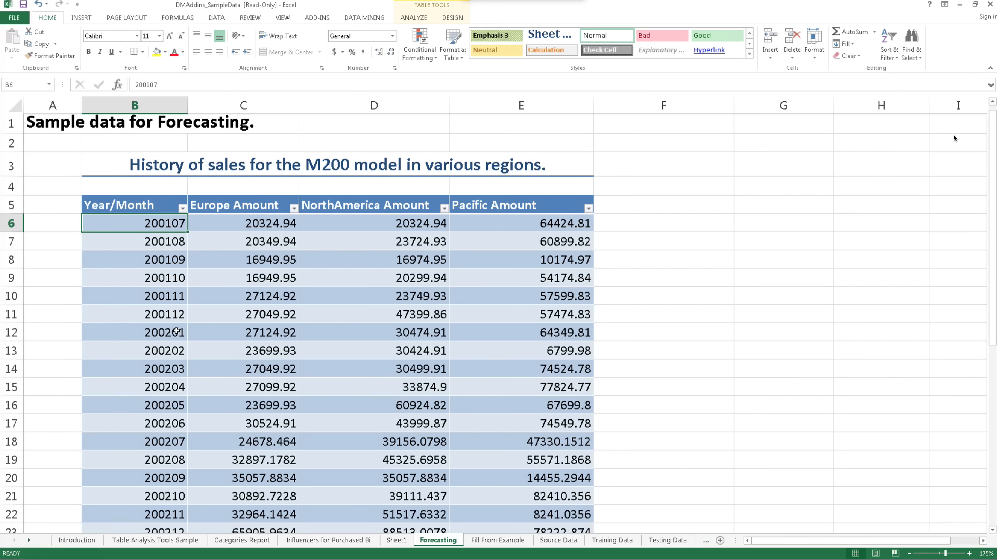
scroll(177, 331, "down", 3)
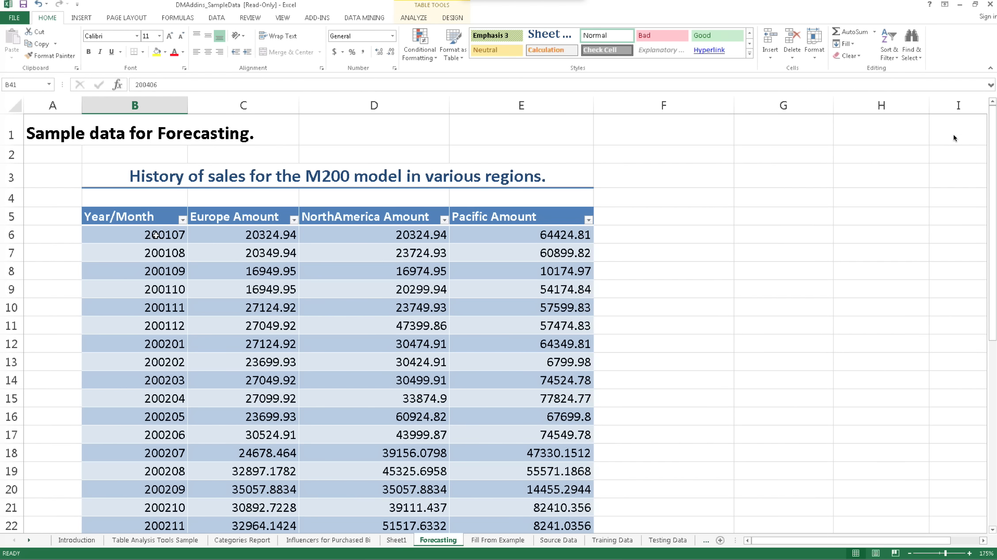
left_click(155, 235, "shift")
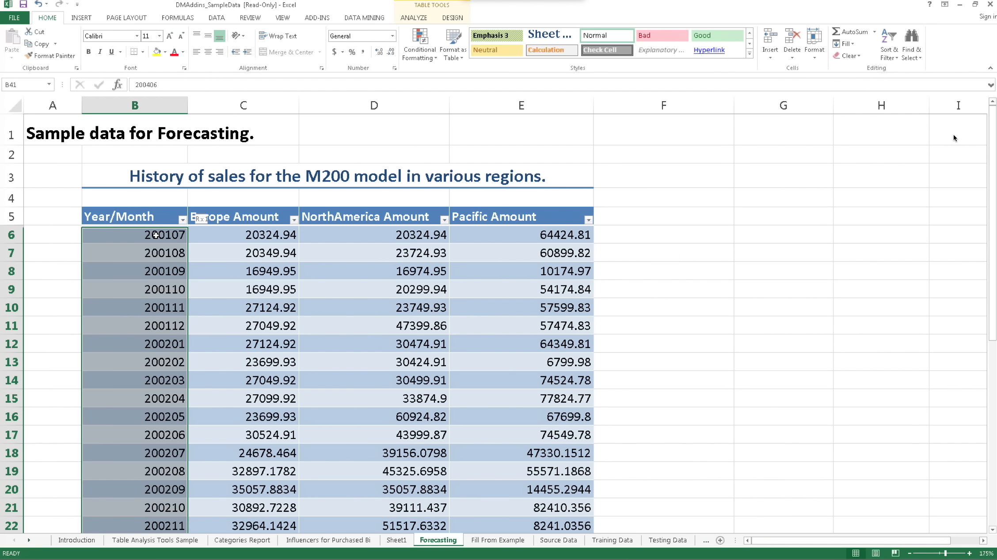
Examine the monthly Europe, NorthAmerica and Pacific amounts in the sales history table.
left_click(457, 285)
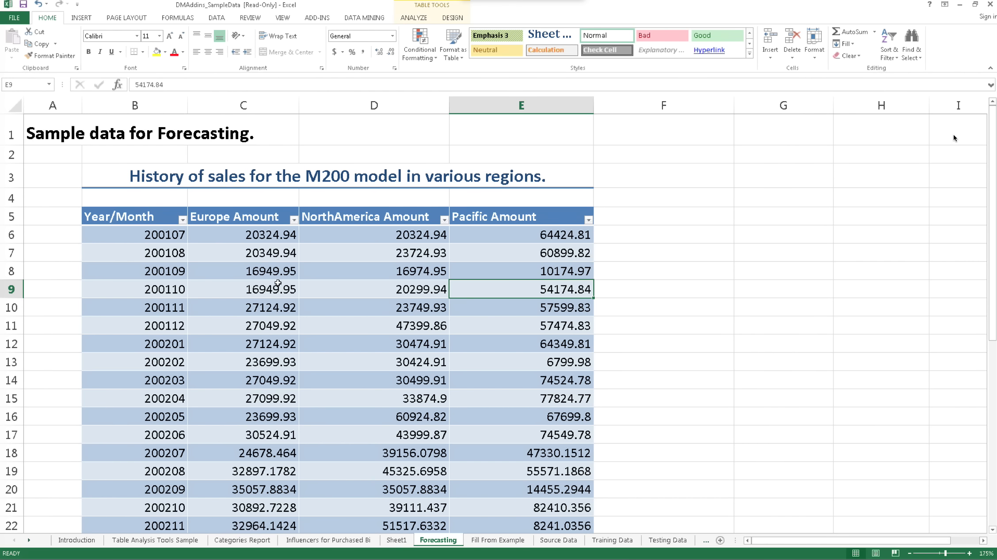
scroll(278, 283, "down", 1)
scroll(277, 283, "down", 2)
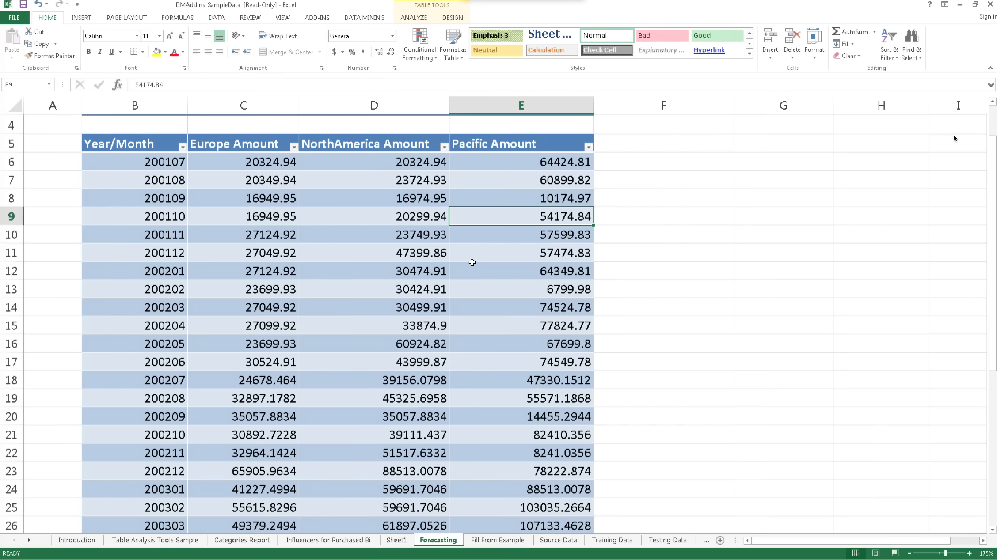
scroll(325, 286, "up", 3)
Start the Forecast tool on the M200 sales table and set the number of time units to forecast to 3.
left_click(306, 250)
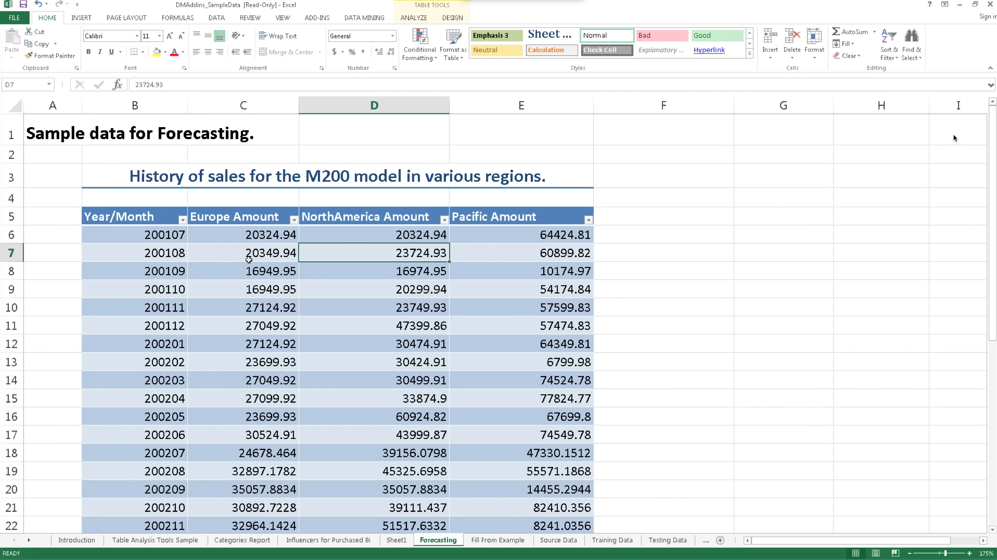
left_click(414, 17)
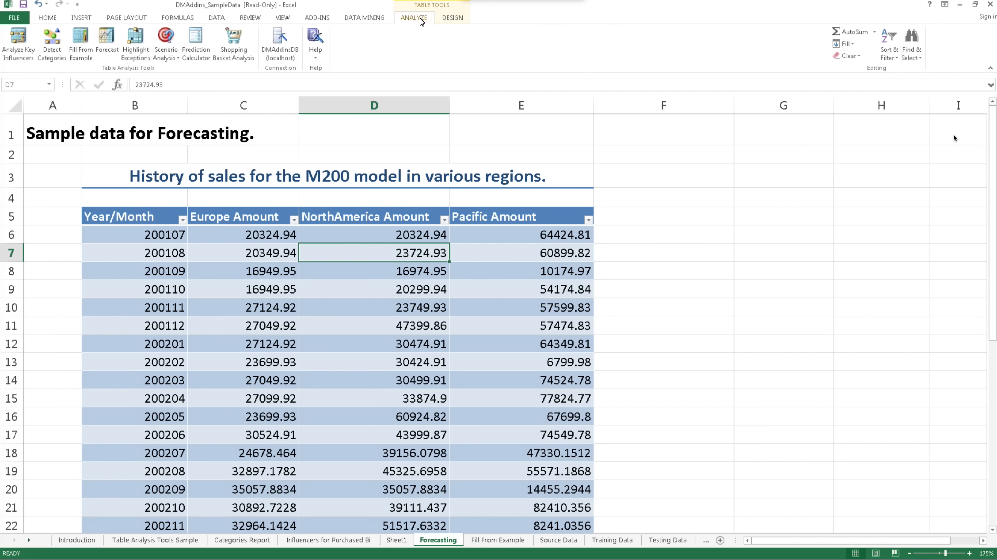
left_click(116, 48)
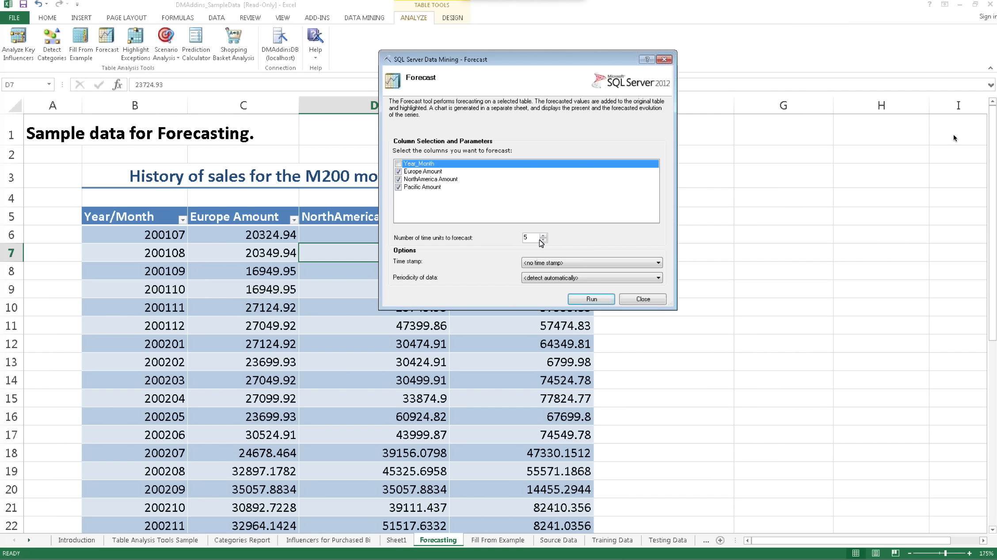
left_click(439, 175)
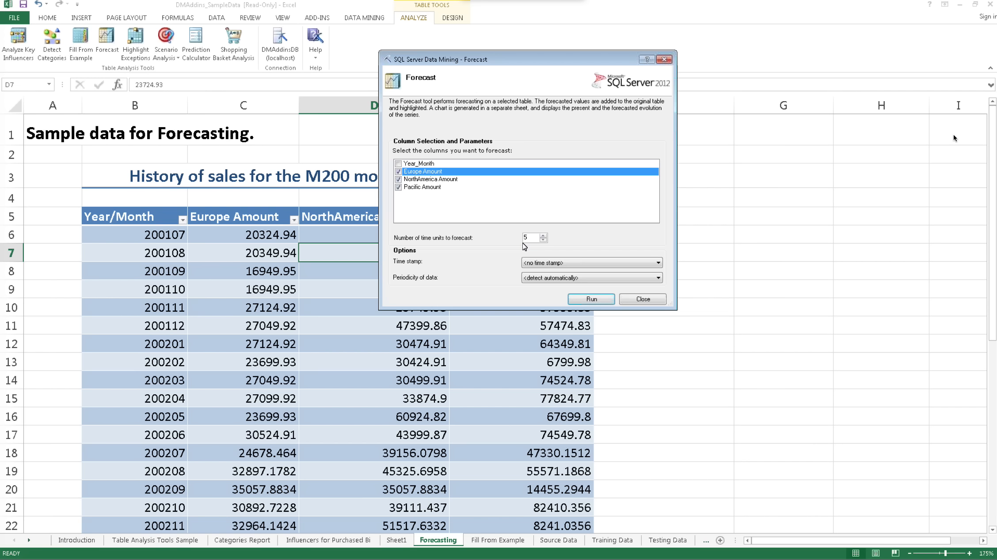
left_click(544, 240)
left_click(543, 240)
left_click(543, 241)
left_click(544, 235)
left_click(544, 236)
left_click(543, 235)
left_click(544, 235)
type("3")
Set the forecast's time stamp to Year_Month and run it for the Europe, NorthAmerica and Pacific amounts with automatically detected periodicity.
left_click(590, 265)
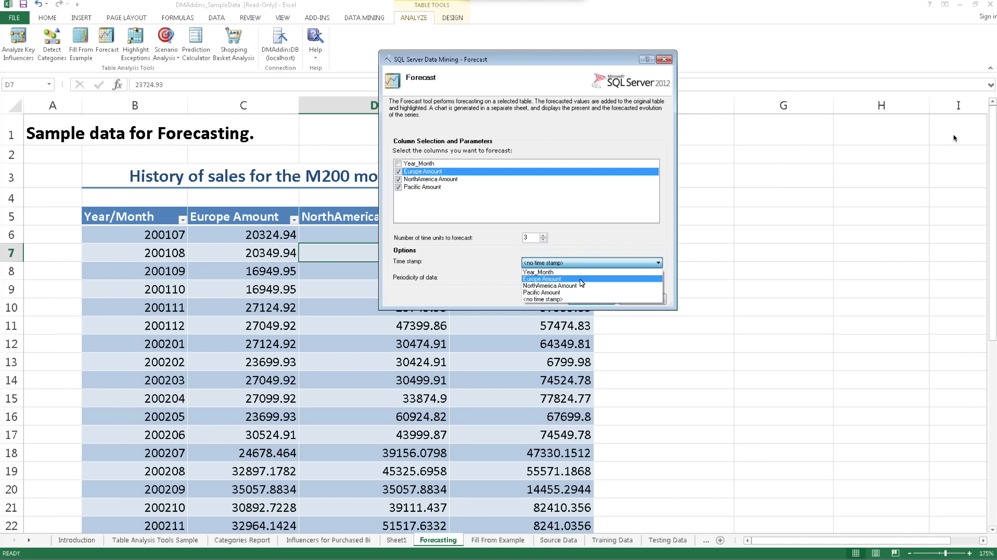
left_click(583, 272)
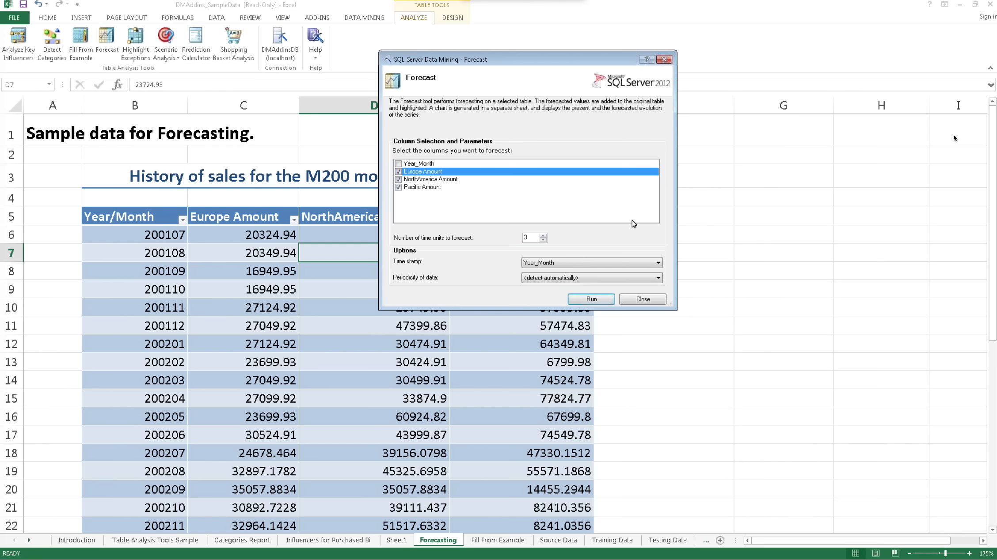
left_click(592, 300)
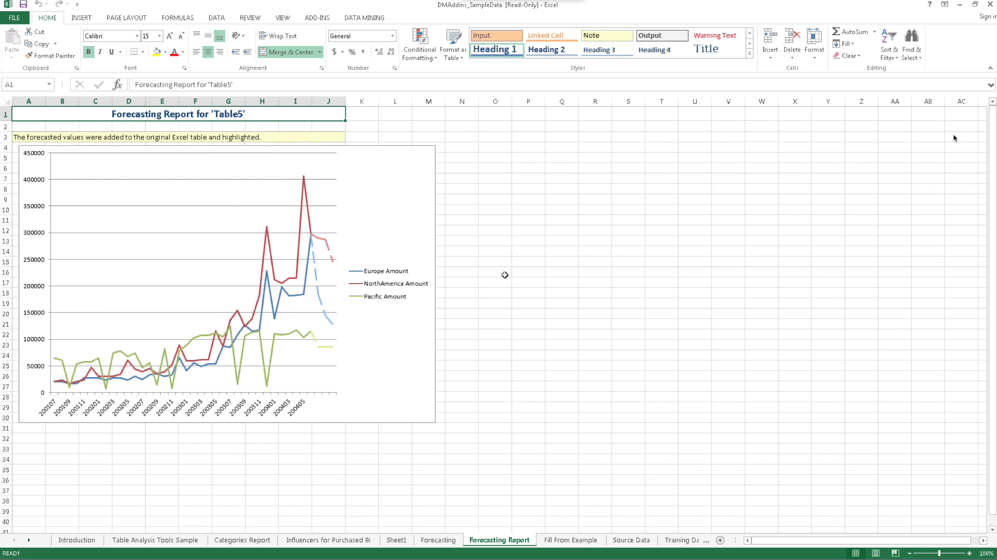
Examine the Forecasting Report chart, comparing the historical lines and dashed forecasts of the three regions.
scroll(557, 254, "up", 2)
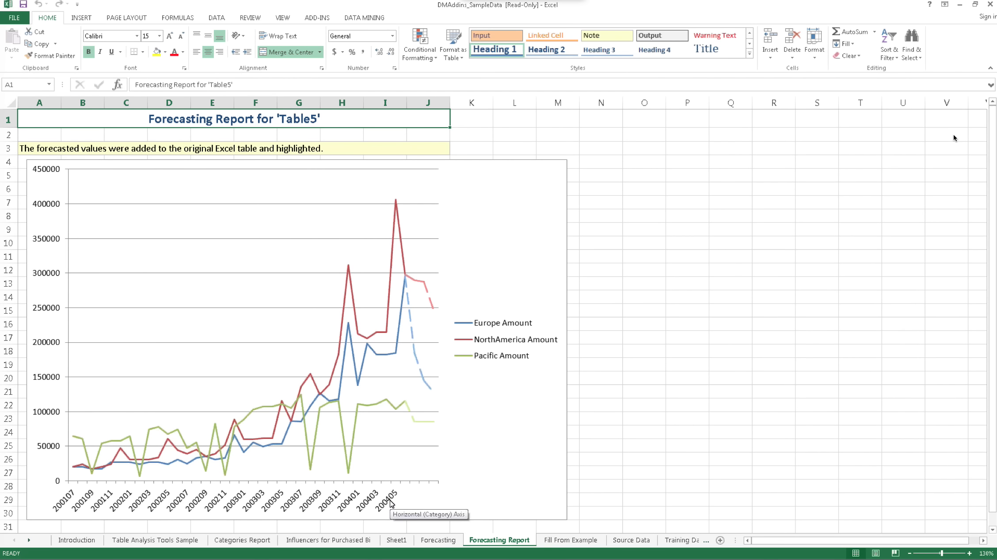
mouse_move(393, 356)
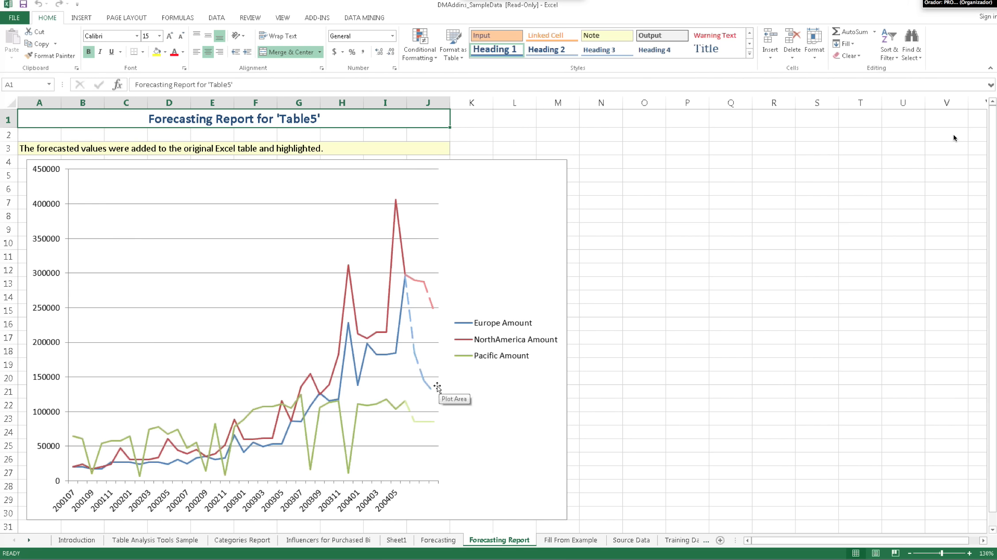
mouse_move(246, 428)
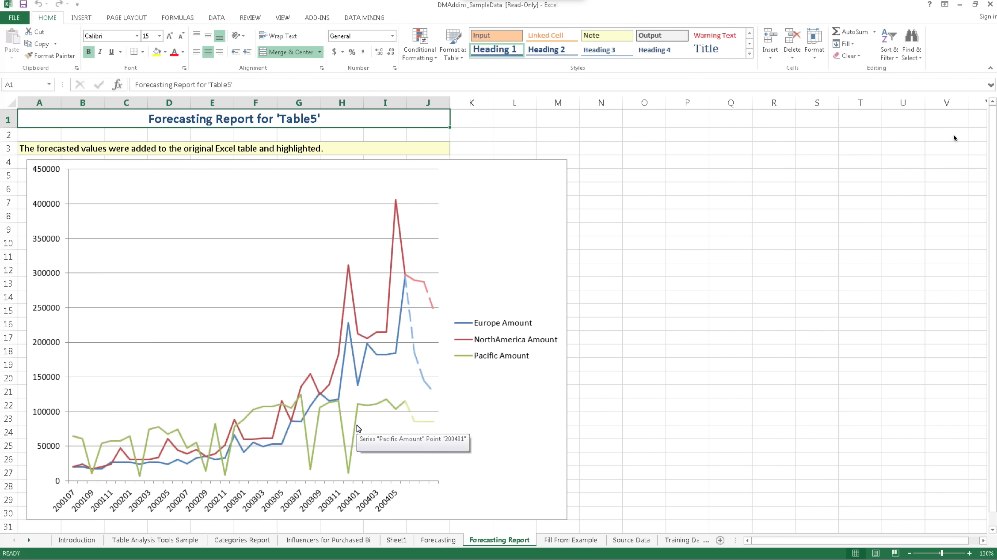
mouse_move(358, 429)
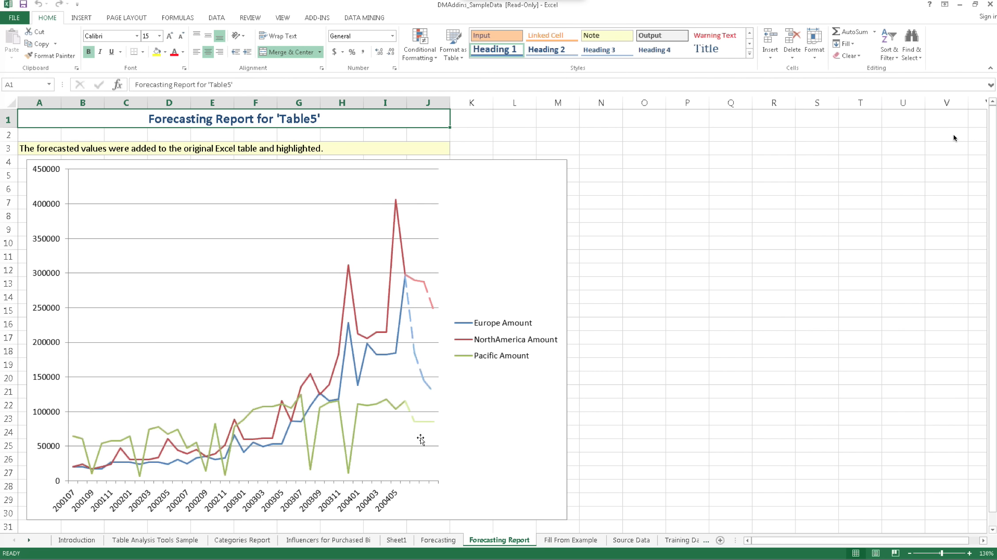
Return to the Forecasting sheet and examine the highlighted forecast rows 42 to 44, selecting the Europe Amount forecasts.
left_click(438, 540)
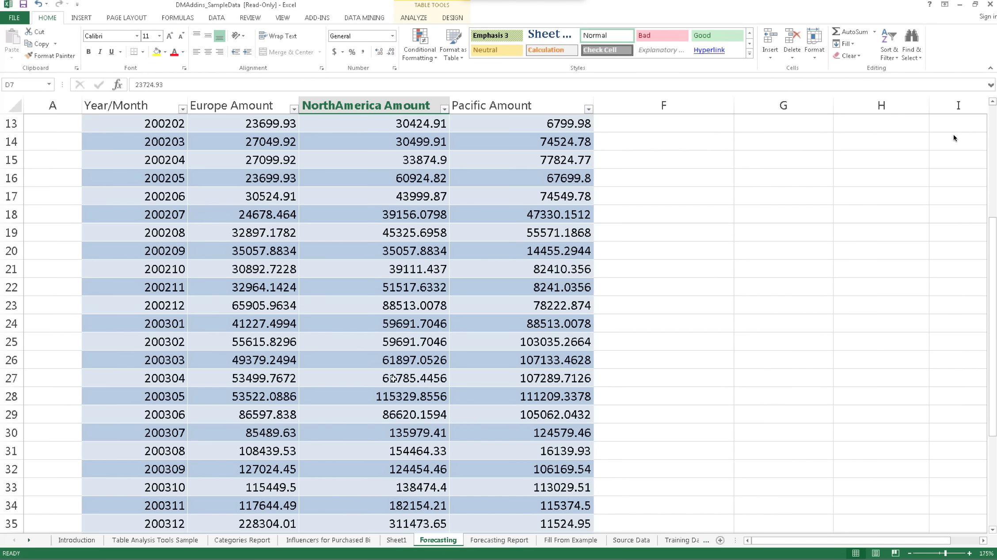
left_click(393, 378)
scroll(392, 379, "down", 6)
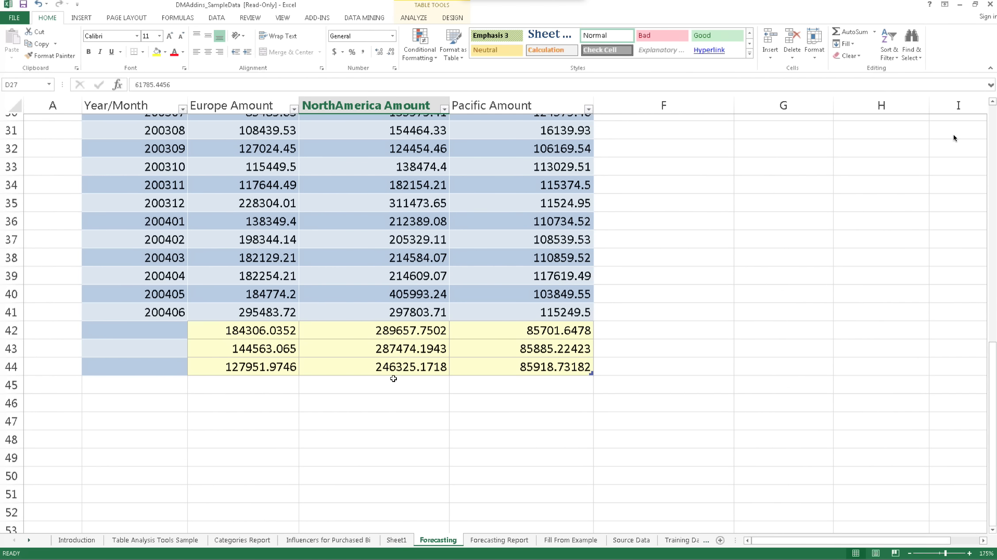
scroll(393, 379, "up", 1)
left_click(270, 379)
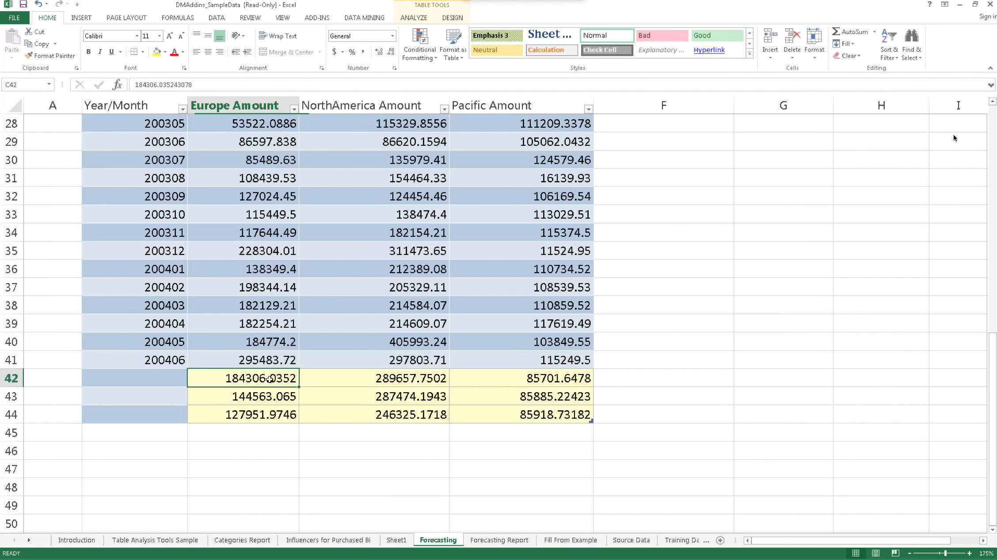
left_click_drag(269, 379, 287, 419)
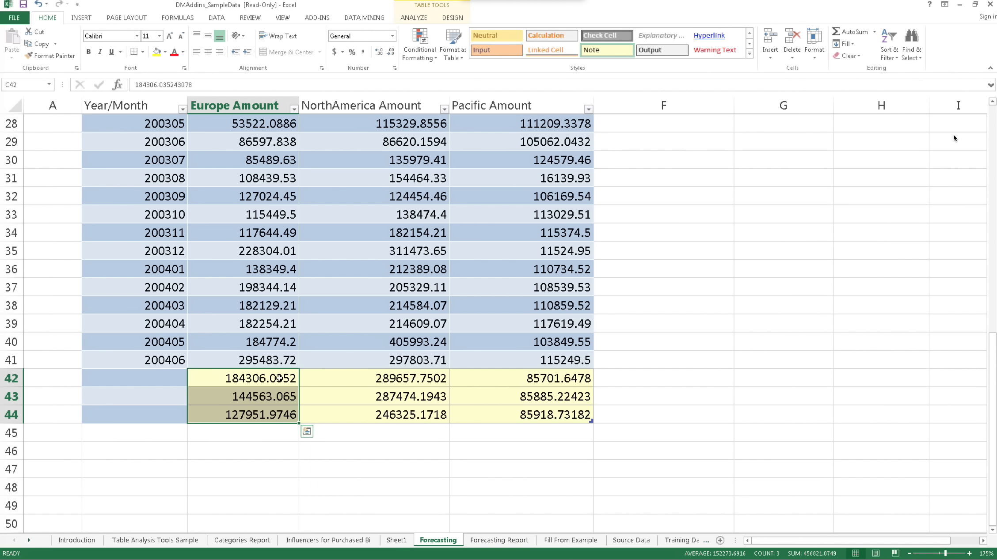
left_click(437, 378)
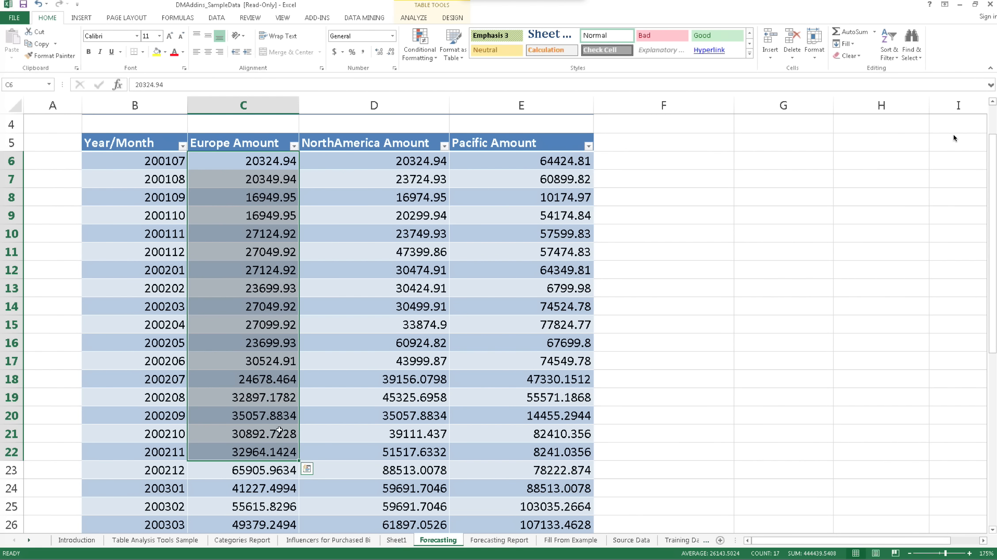
Review the full M200 sales history with its forecast rows, check the Forecasting Report chart, and return to the Forecasting sheet.
scroll(279, 431, "down", 1)
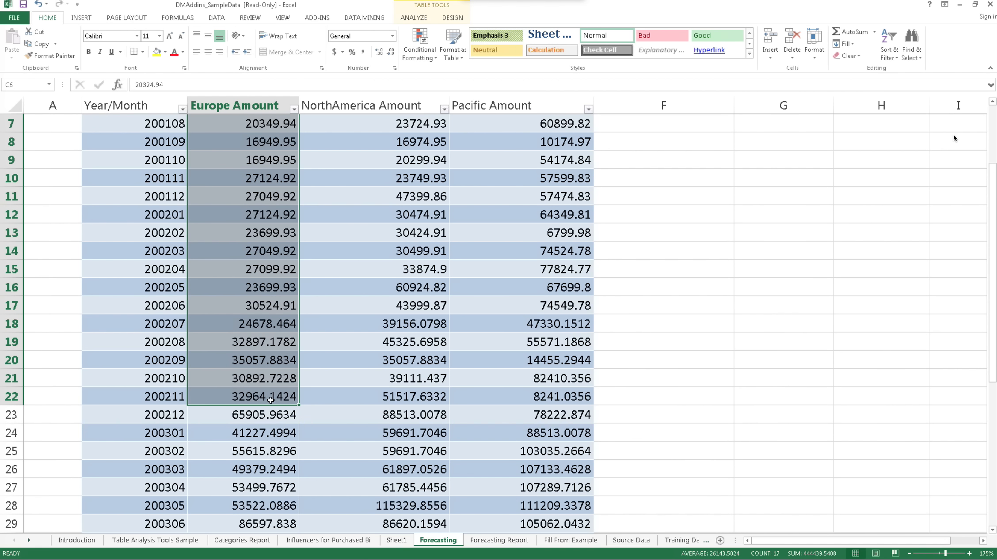
scroll(268, 339, "down", 3)
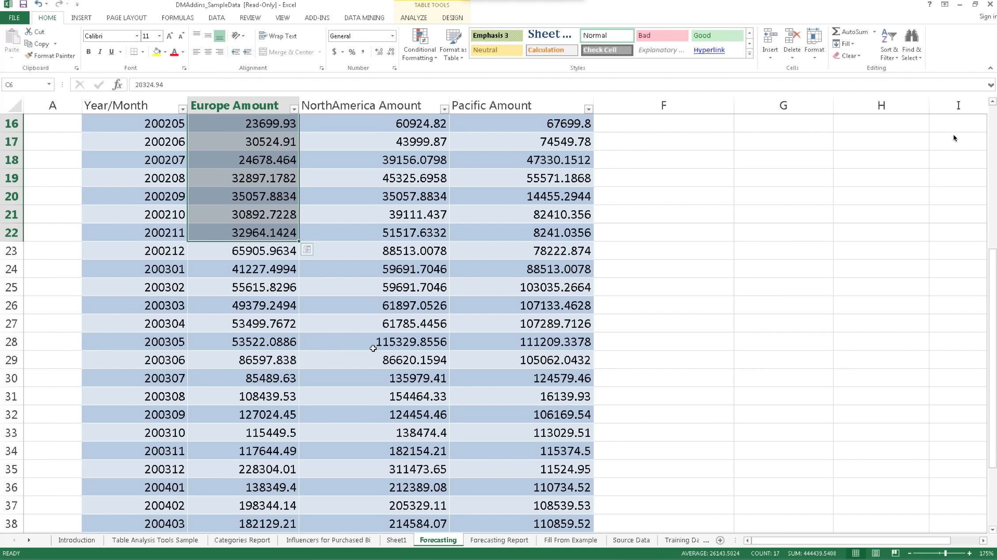
scroll(373, 349, "down", 2)
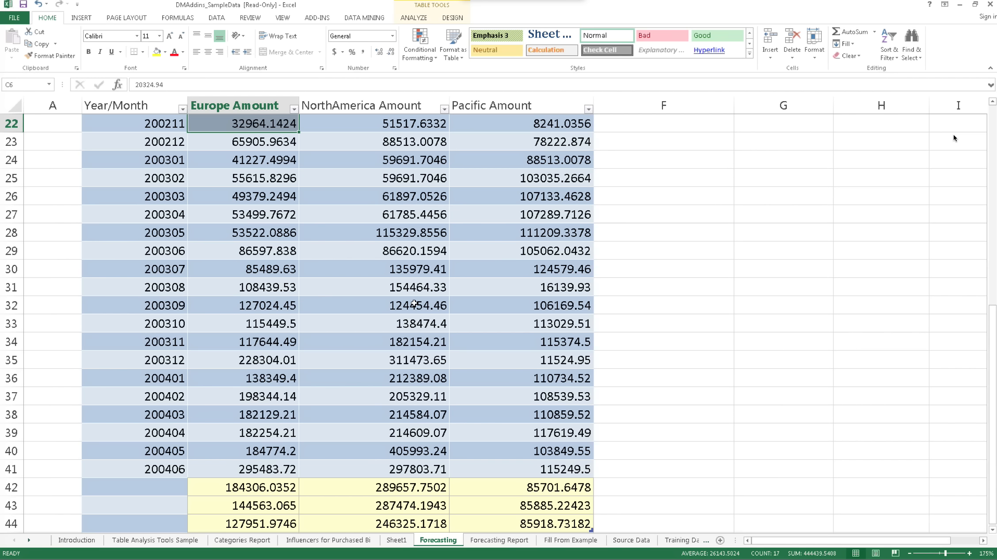
scroll(415, 304, "up", 7)
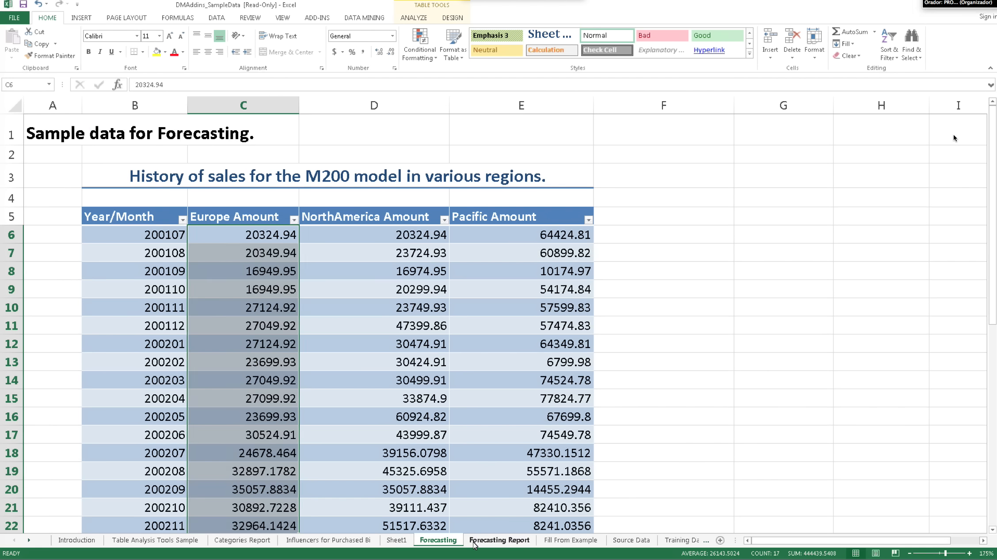
left_click(498, 540)
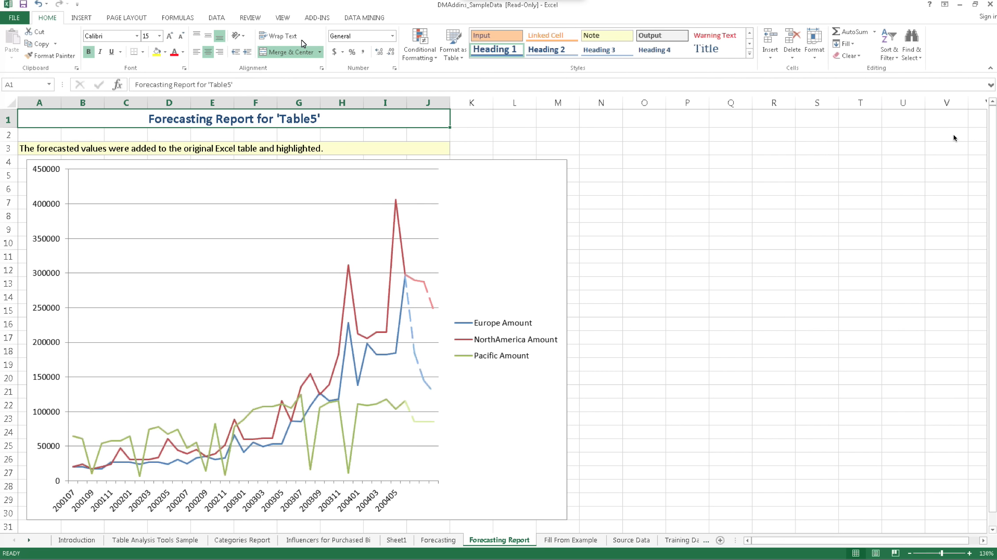
left_click(438, 540)
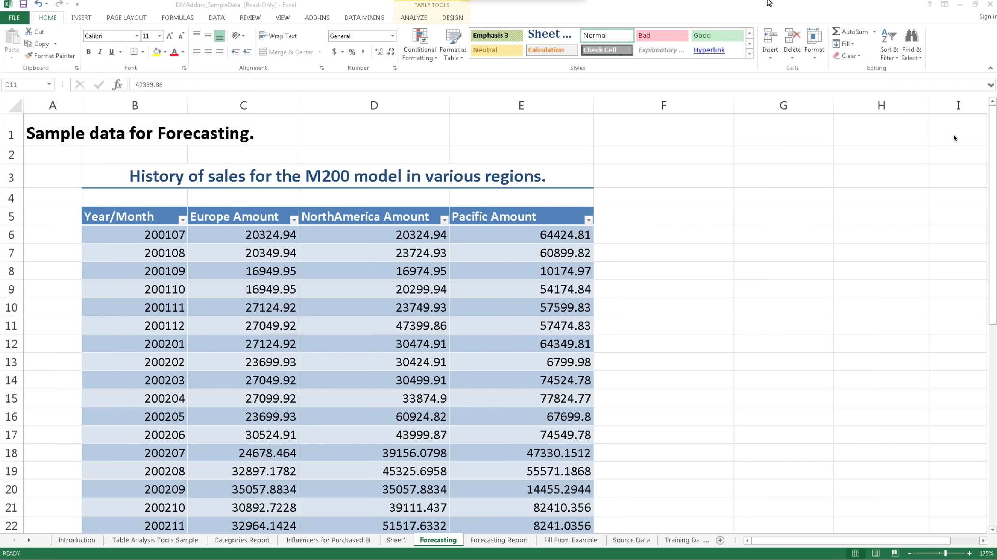
Switch to the PowerPoint slide show and display the "3. Proyecciones" slide with the forecast rows and chart.
left_click(960, 7)
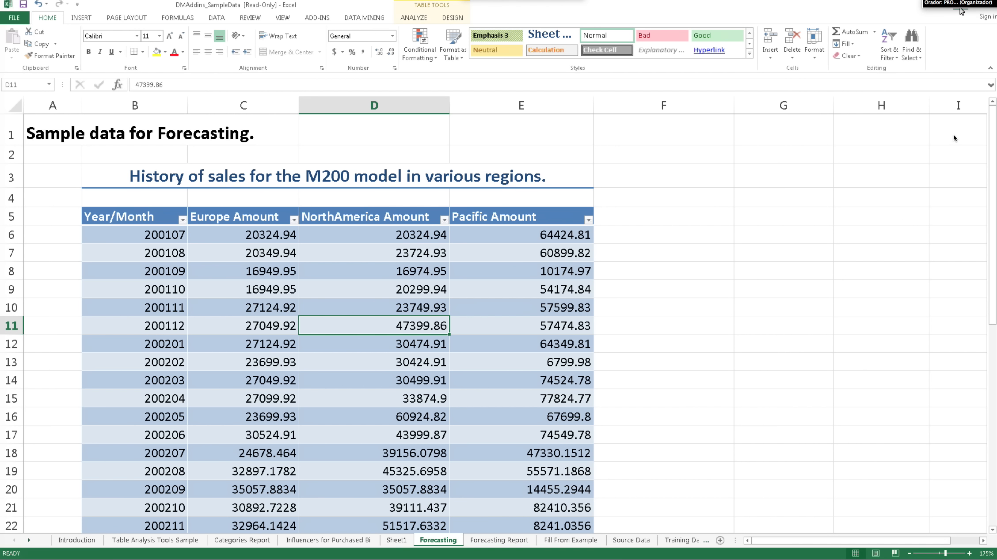
left_click(960, 8)
key("Right")
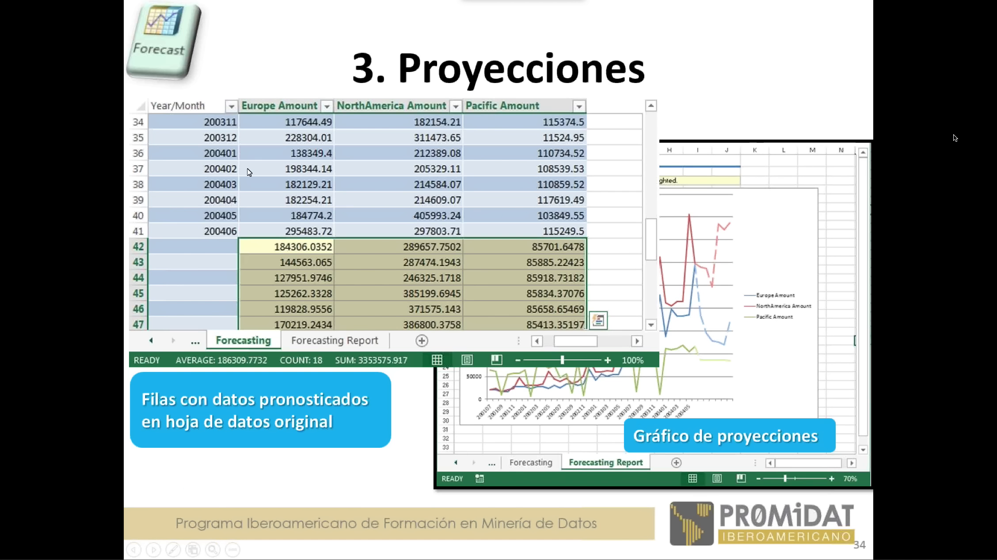
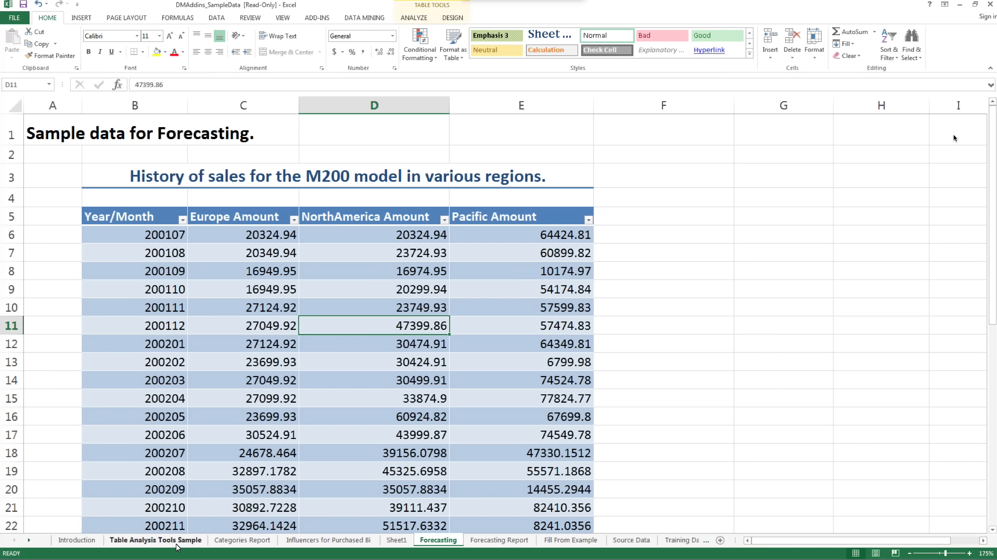
Start the Highlight Exceptions tool on the table in the Table Analysis Tools Sample sheet.
left_click(176, 541)
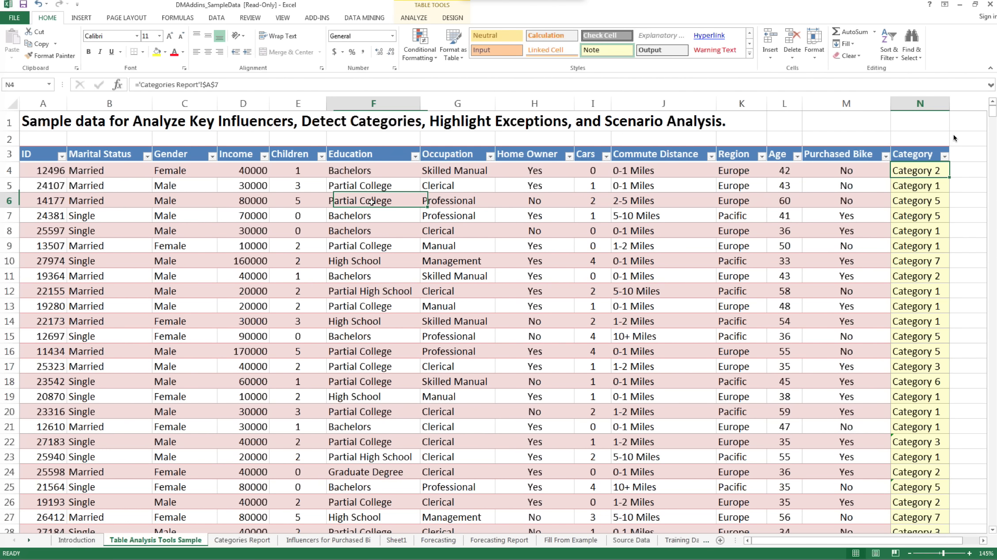
left_click(371, 202)
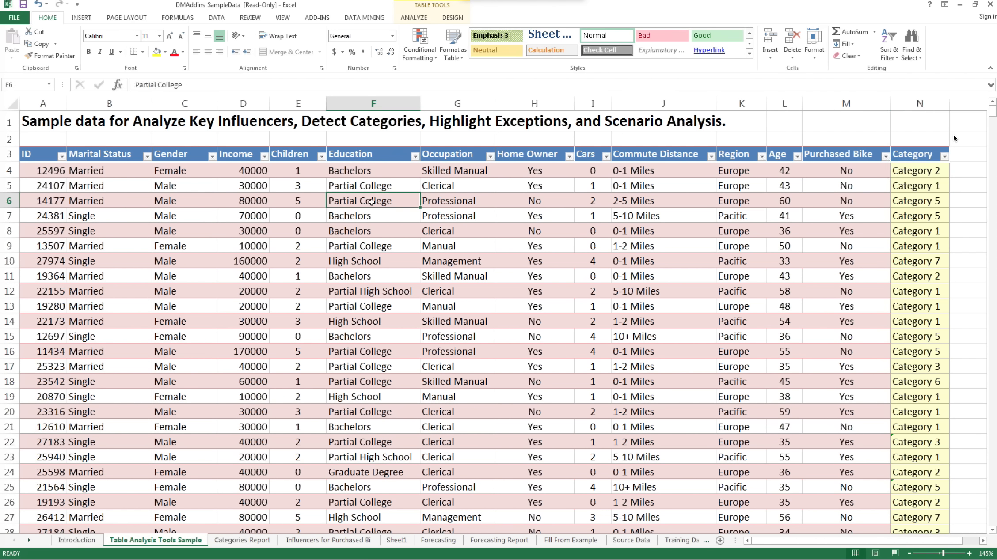
left_click(416, 18)
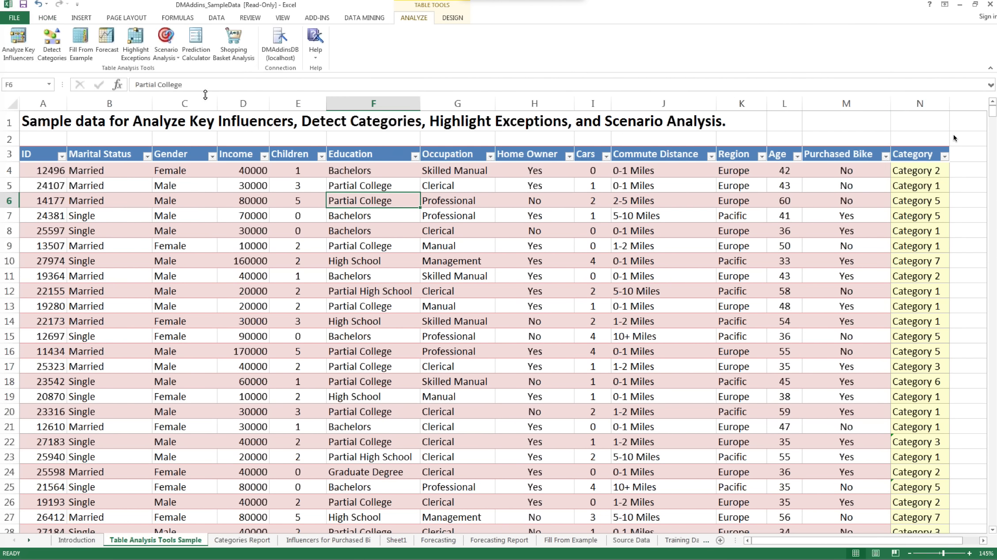
left_click(141, 58)
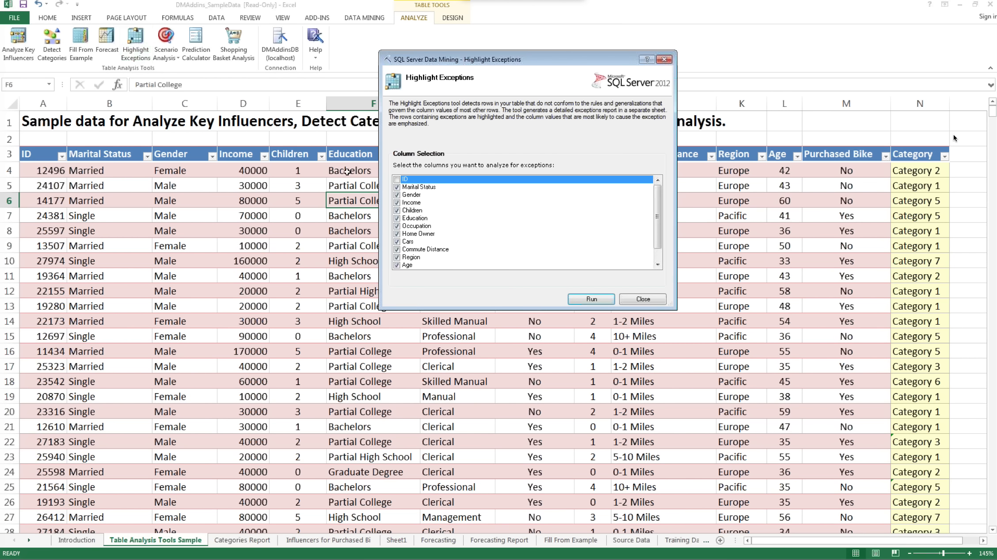
Run the exception analysis on all columns from Marital Status to Purchased Bike, leaving out ID and Category.
left_click_drag(658, 221, 658, 234)
left_click(397, 265)
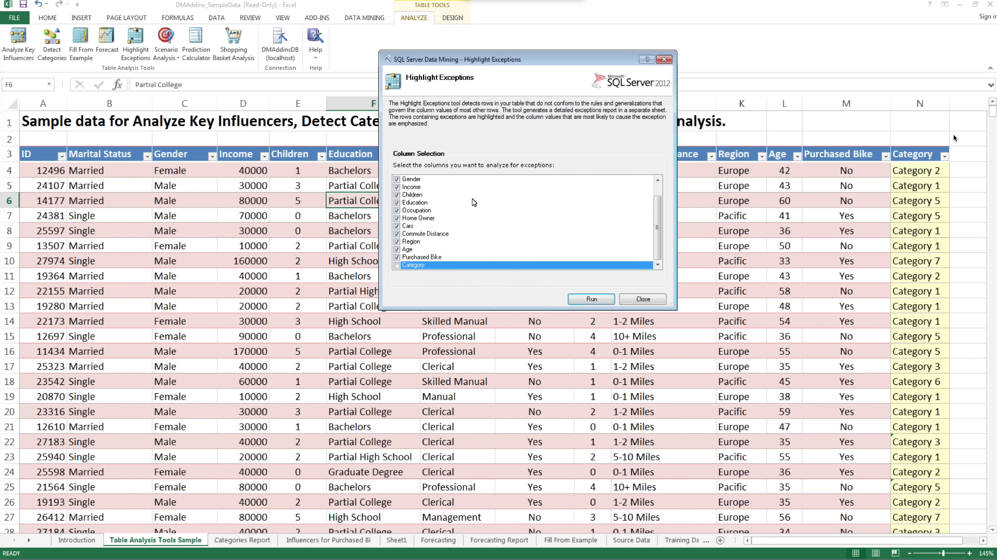
left_click_drag(658, 235, 639, 166)
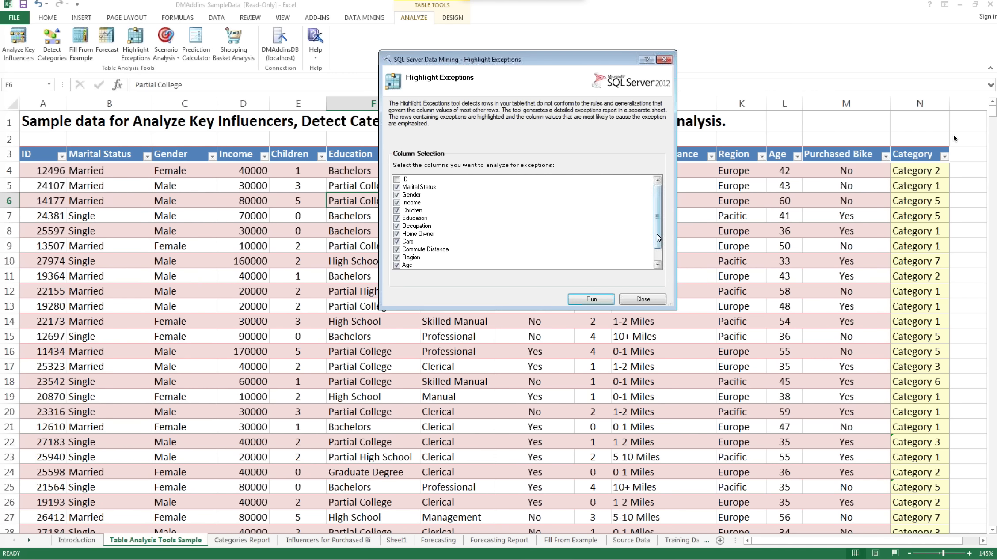
left_click_drag(658, 239, 659, 252)
left_click(591, 299)
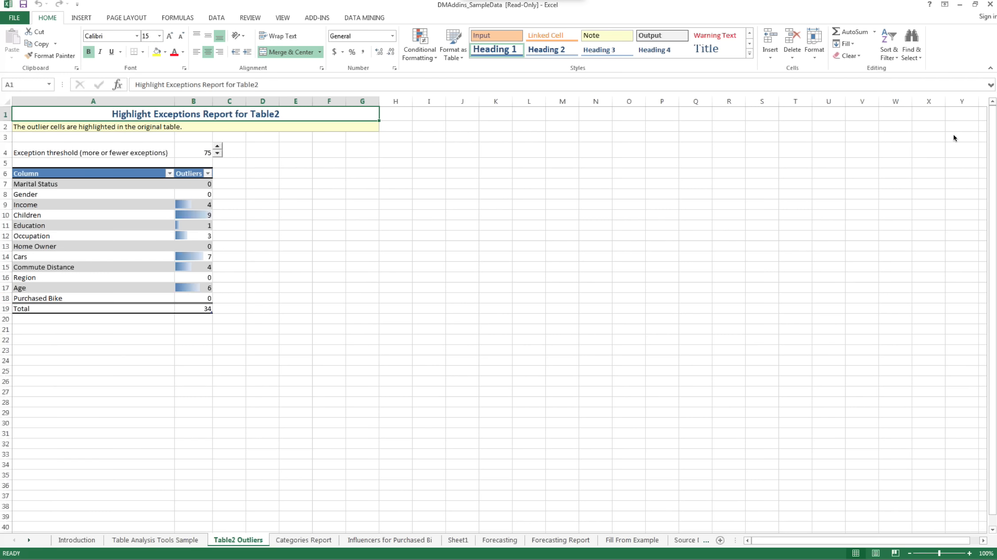
Examine the outliers by column in the Highlight Exceptions Report and set the exception threshold to 80.
scroll(954, 138, "up", 1, "ctrl")
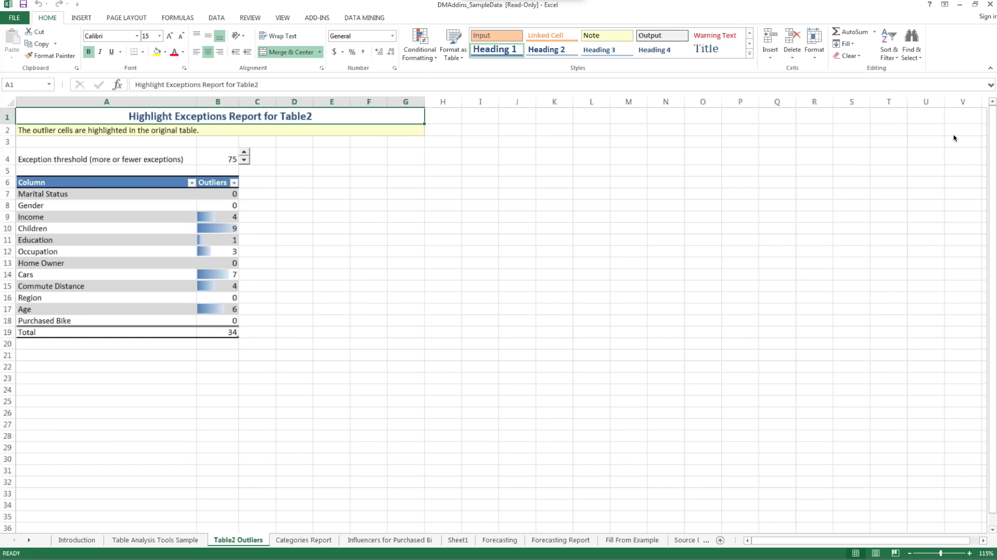
scroll(615, 242, "up", 4, "ctrl")
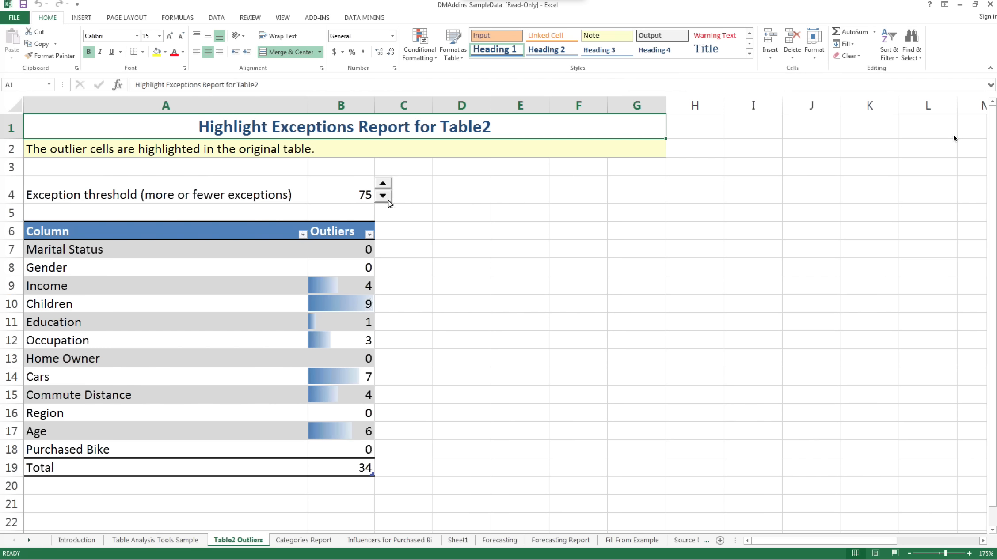
left_click(583, 219)
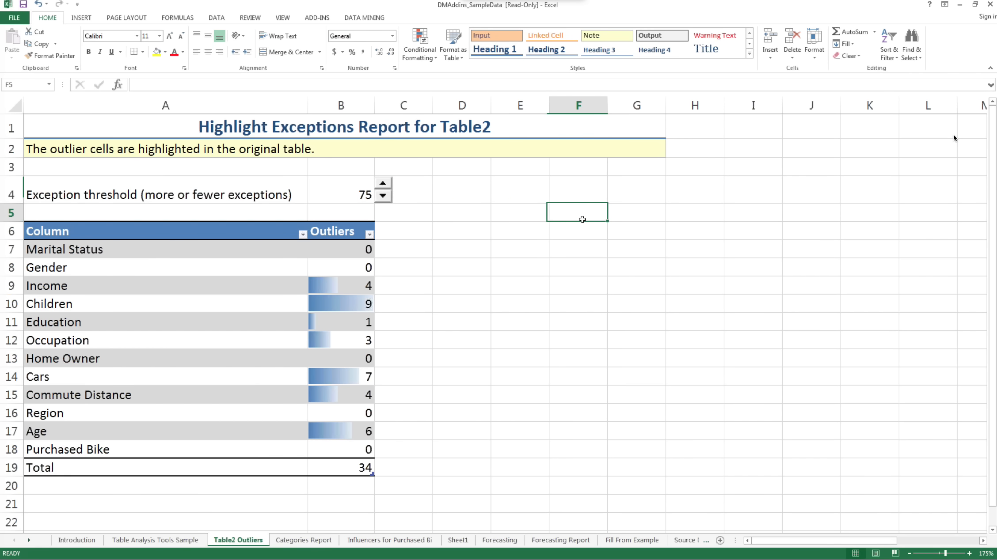
left_click(381, 198)
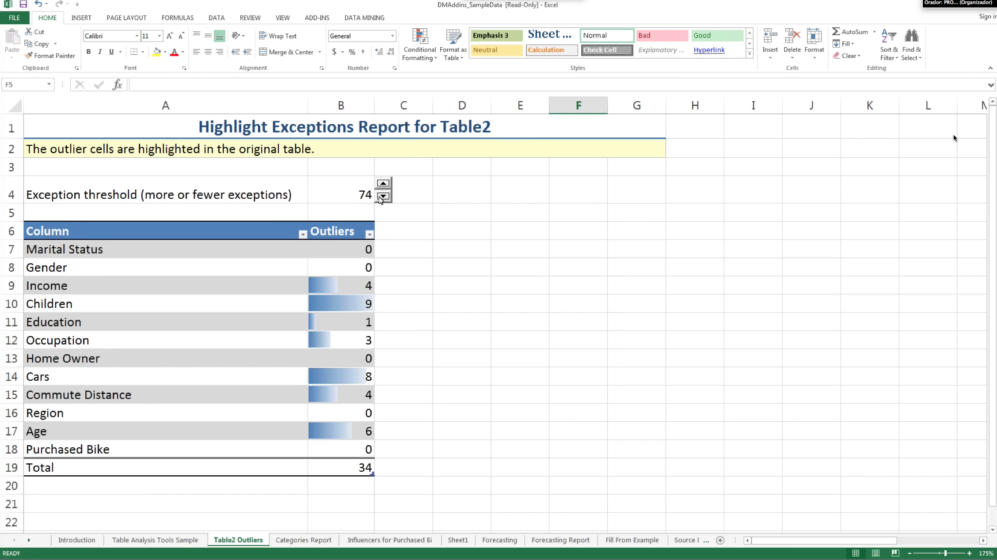
mouse_move(381, 198)
left_mouse_down()
mouse_move(381, 185)
mouse_move(385, 200)
left_mouse_up()
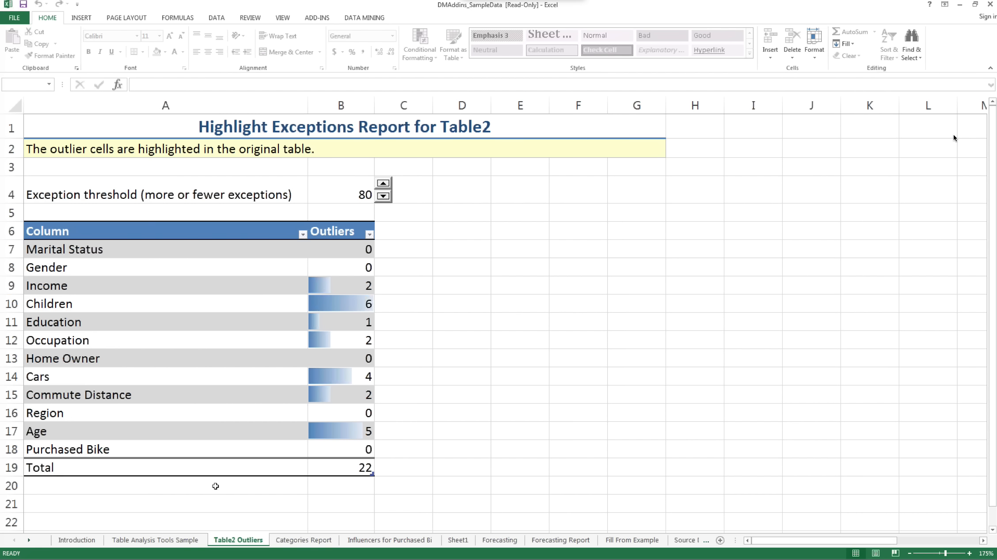
Return to the Table Analysis Tools Sample sheet and examine highlighted exception row 254, selecting the whole row.
left_click(138, 541)
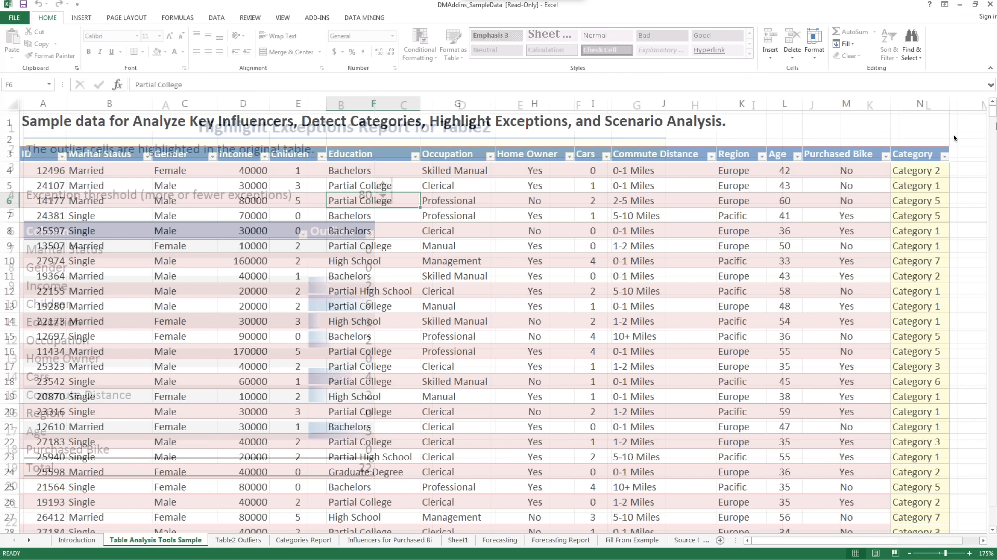
scroll(953, 138, "down", 9)
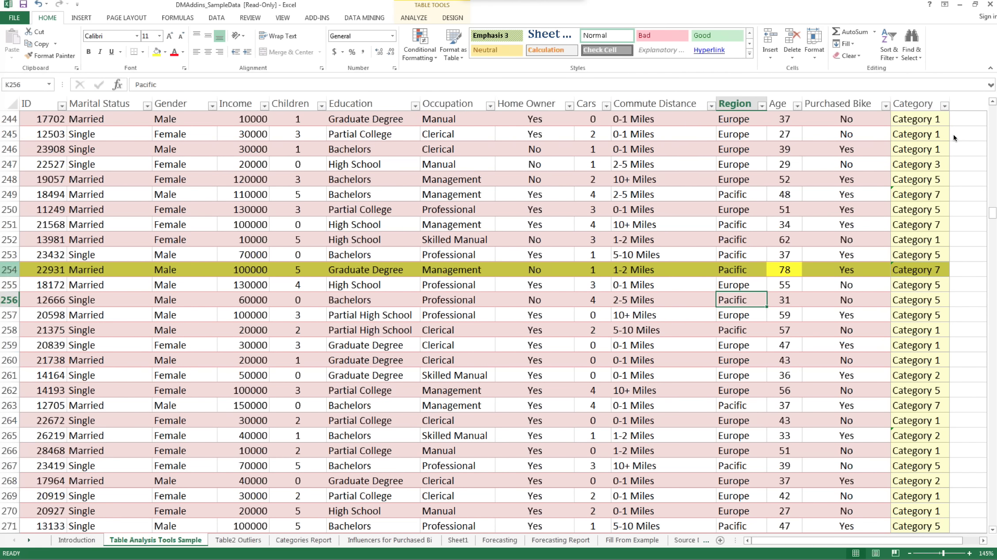
left_click(9, 270)
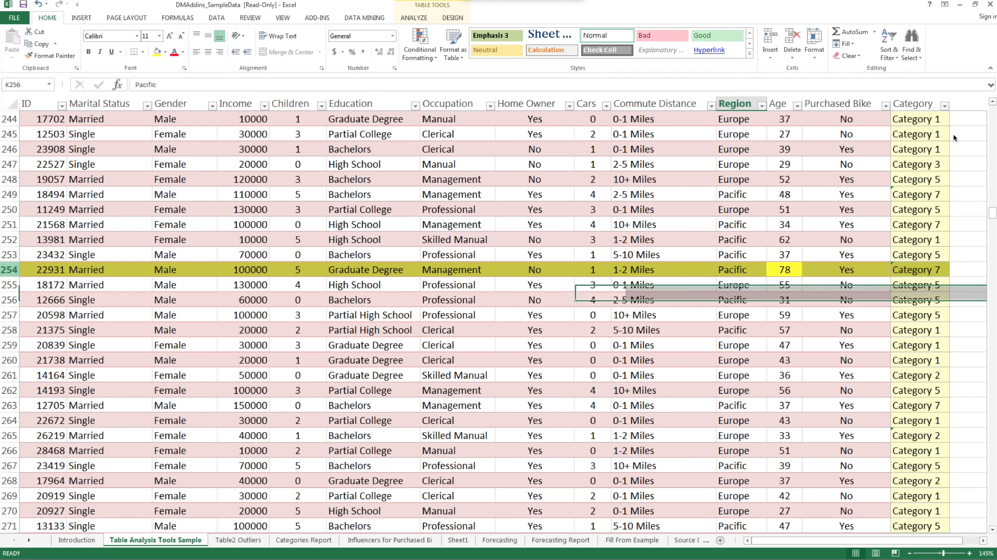
left_click(785, 337)
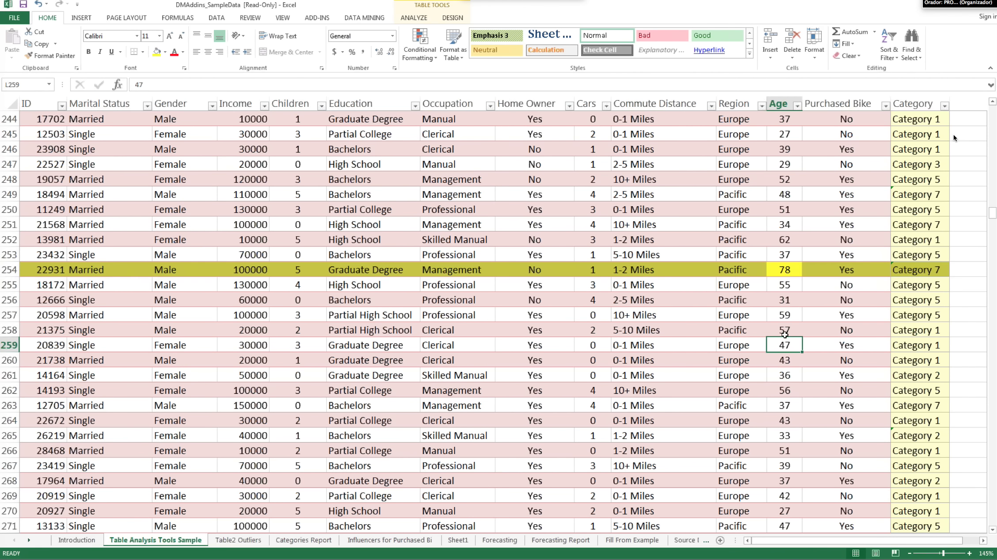
left_click(785, 271)
left_click(9, 270)
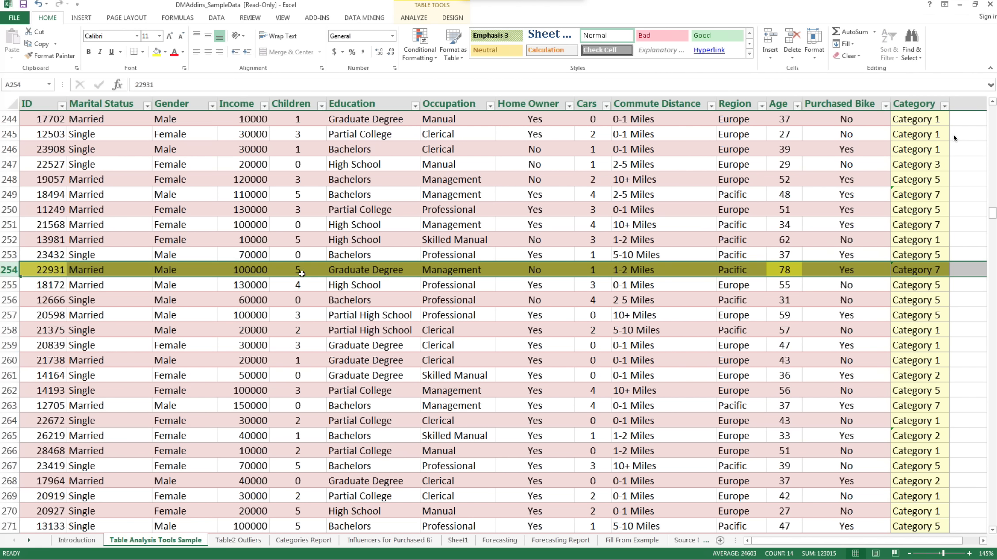
Inspect the flagged Age cell in row 254 against the neighbouring ages and the row's Region value.
left_click(786, 271)
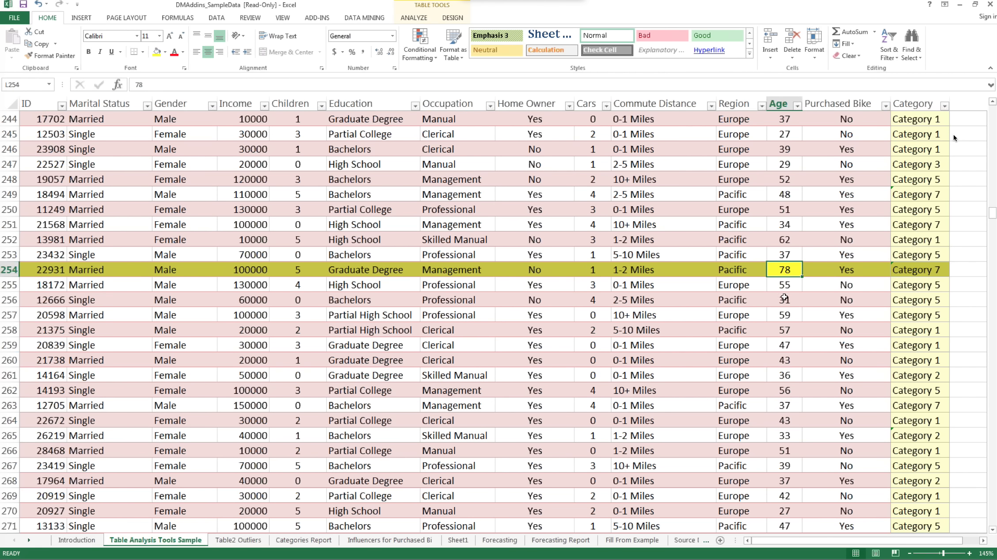
left_click(778, 242)
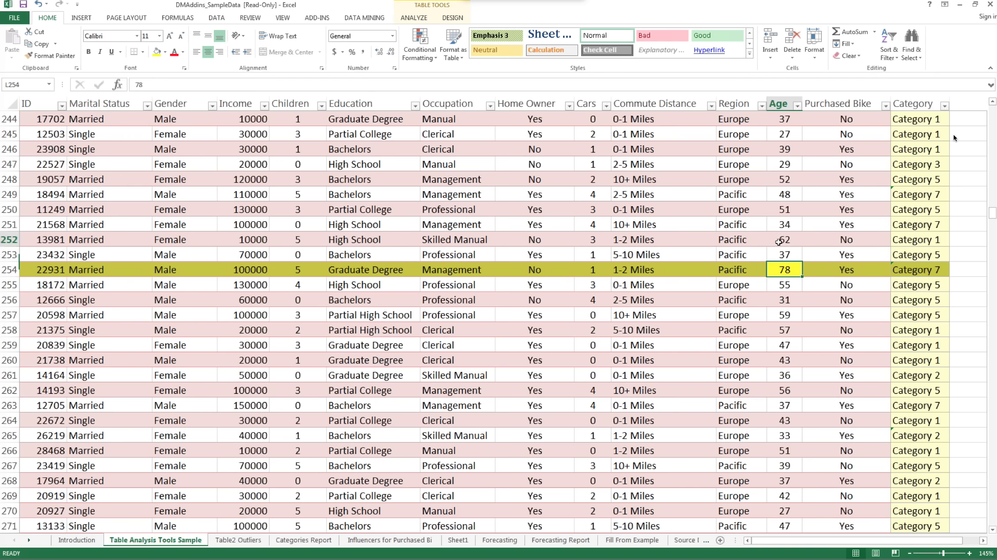
left_click(785, 271)
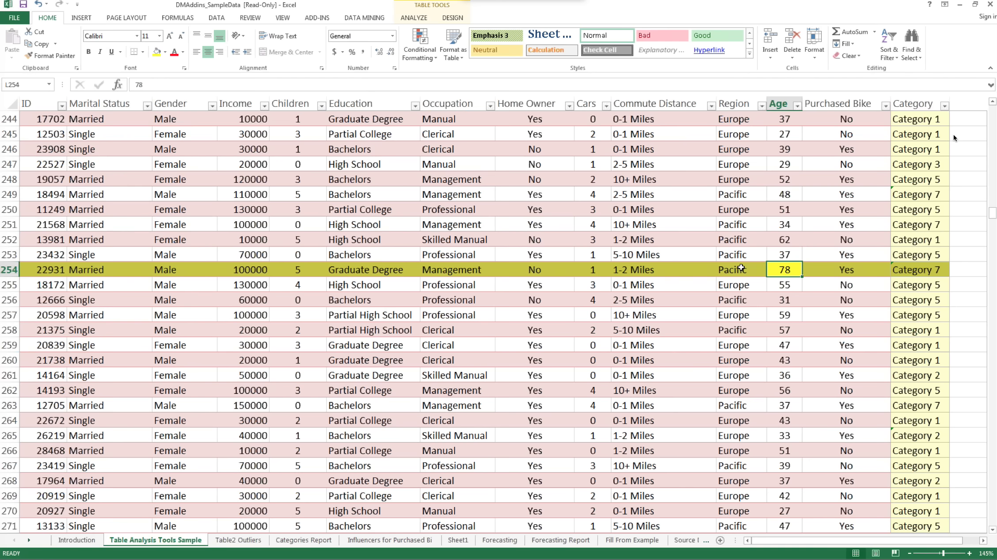
left_click(741, 268)
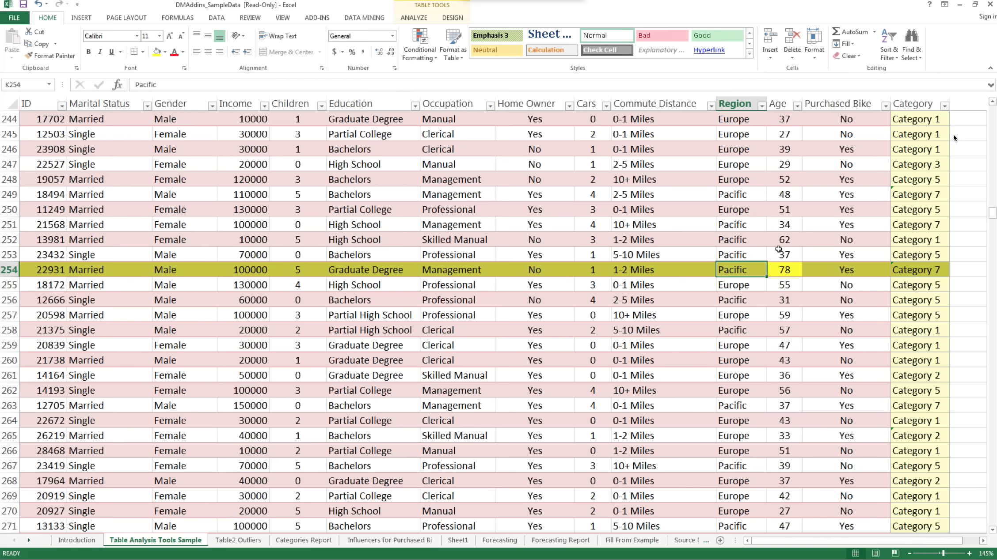
key("Right")
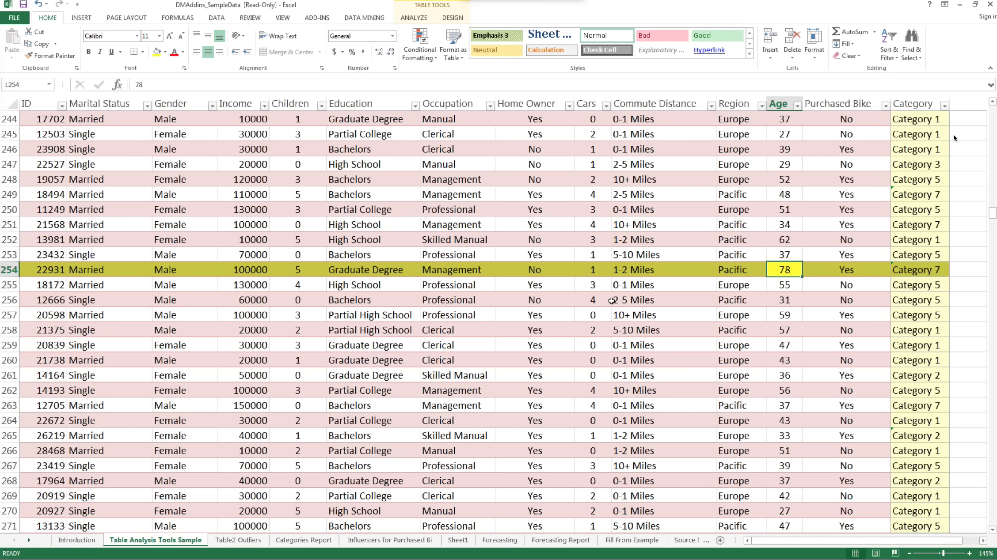
Examine further highlighted exceptions down the table, including the flagged Children cell in row 443 and Occupation cell in row 539.
scroll(612, 301, "down", 1)
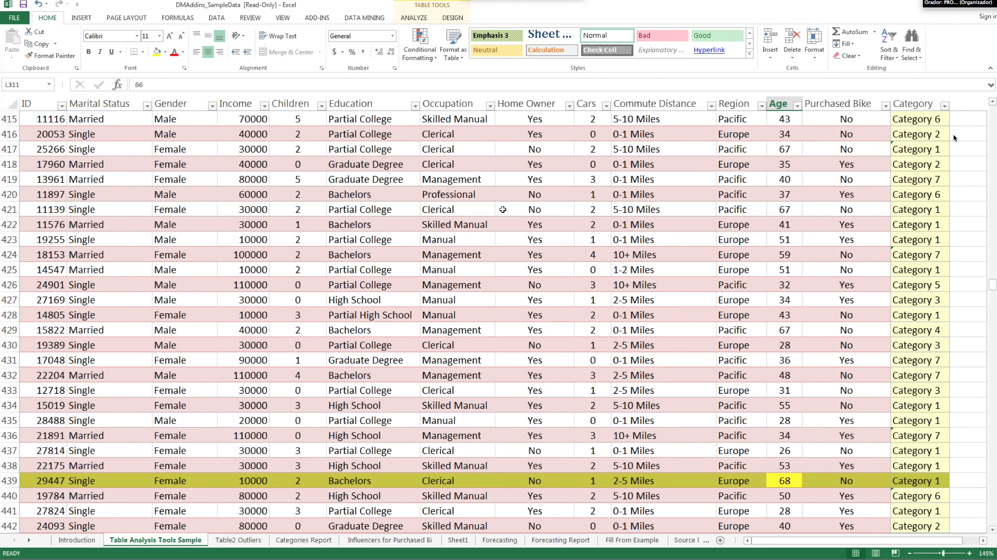
scroll(503, 209, "down", 7)
left_click(311, 228)
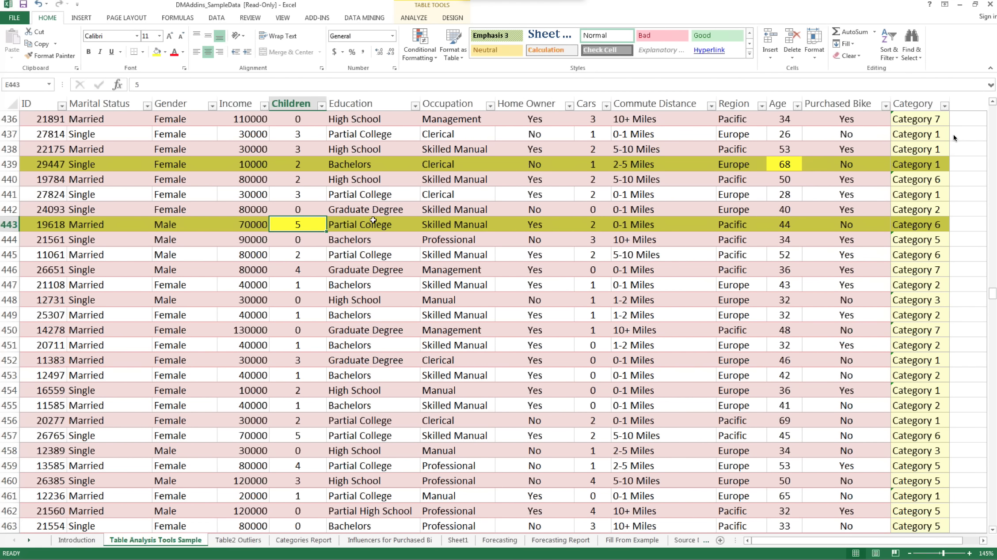
scroll(420, 226, "down", 1)
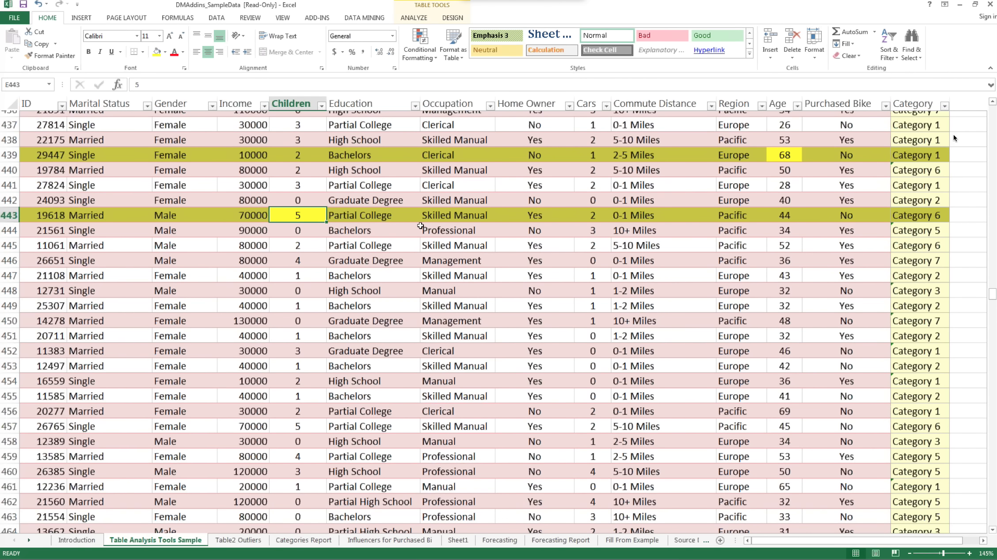
scroll(420, 226, "down", 14)
scroll(420, 226, "down", 16)
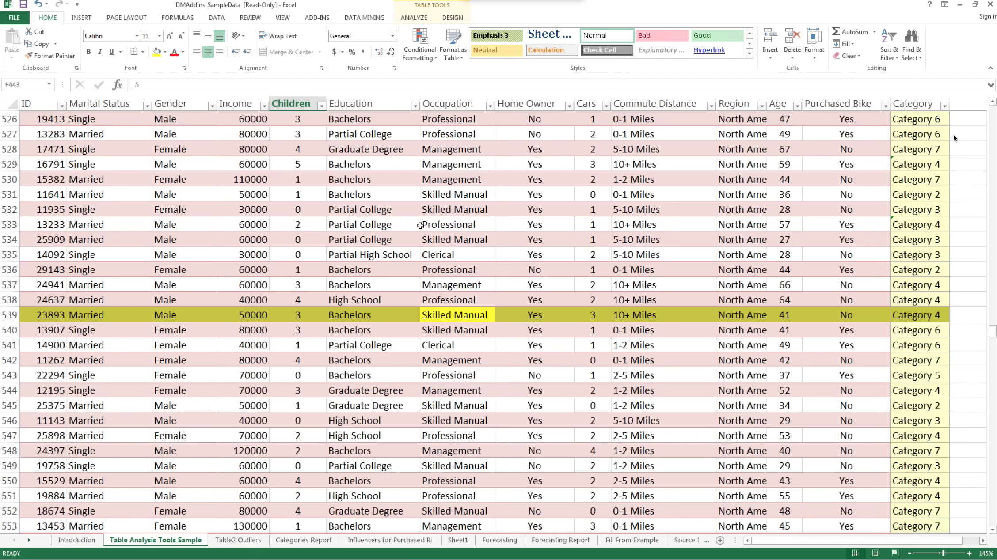
Examine the flagged Occupation cell in row 539, Cars cell in row 597 and highlighted rows through 621, and bring up the Table Analysis Tools.
scroll(449, 185, "down", 3)
left_click(450, 185)
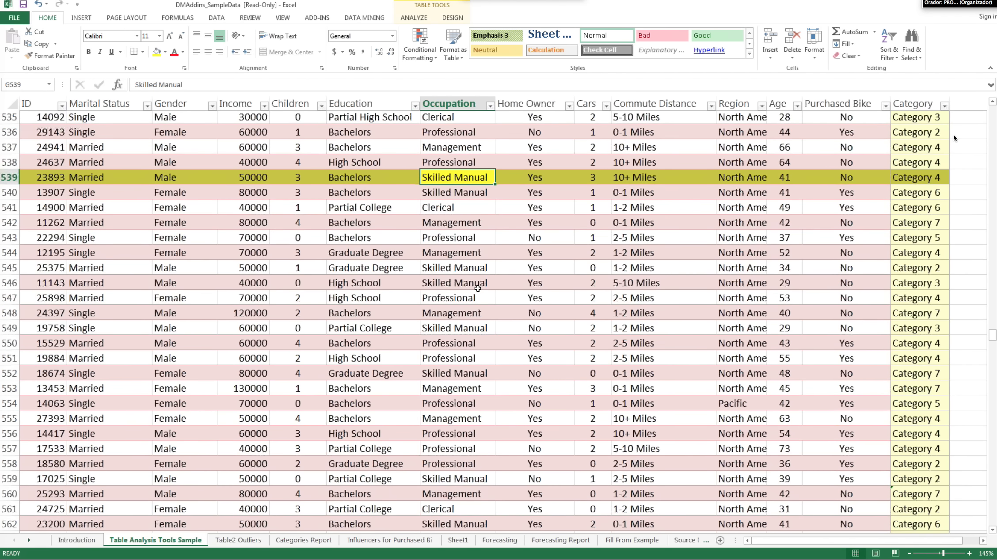
scroll(909, 273, "down", 15)
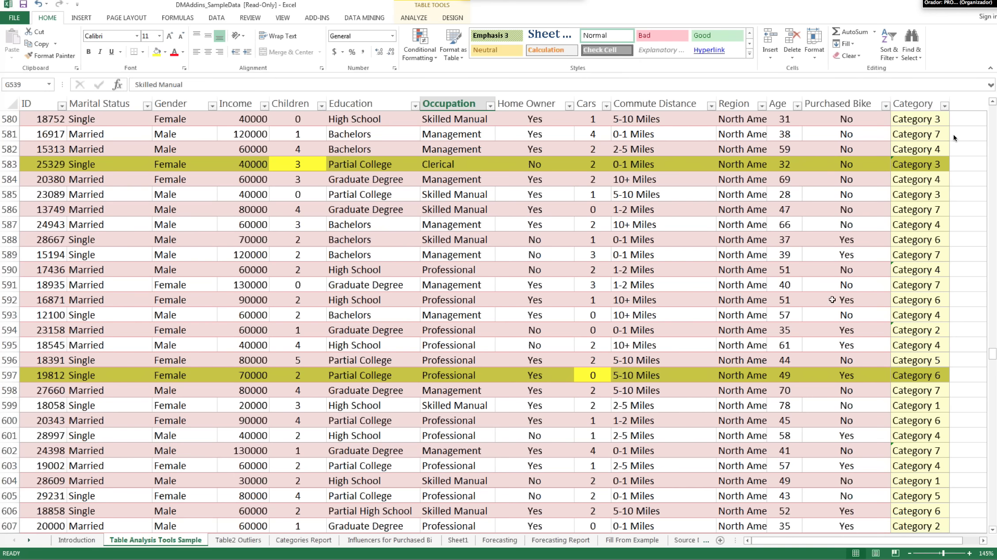
left_click(575, 374)
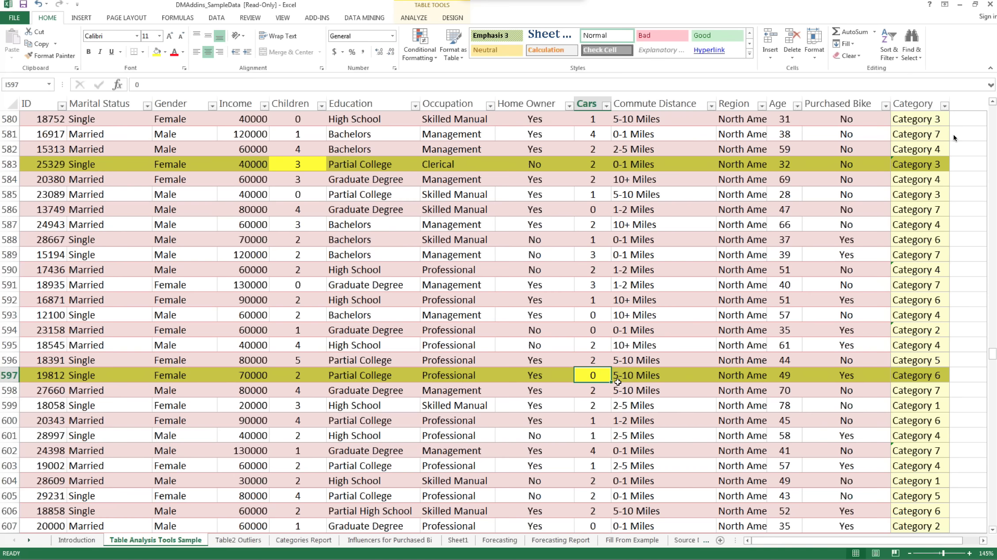
scroll(605, 375, "down", 1)
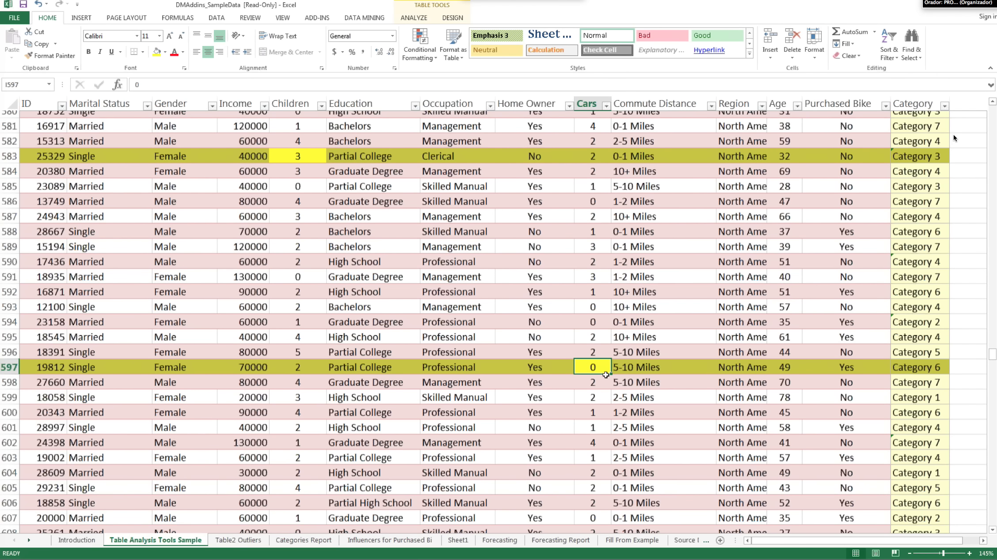
scroll(606, 375, "down", 9)
left_click(414, 19)
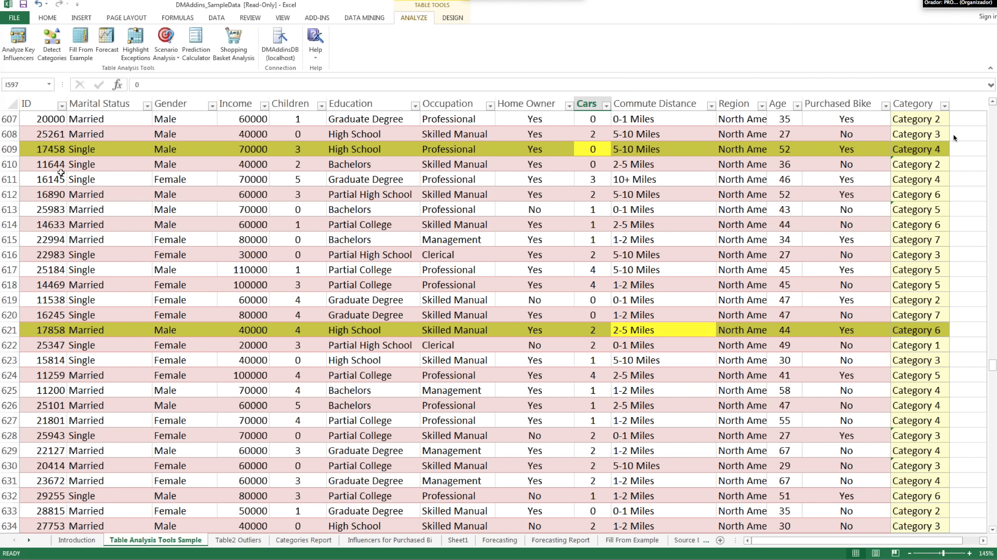
key("alt+Tab")
left_click(395, 197)
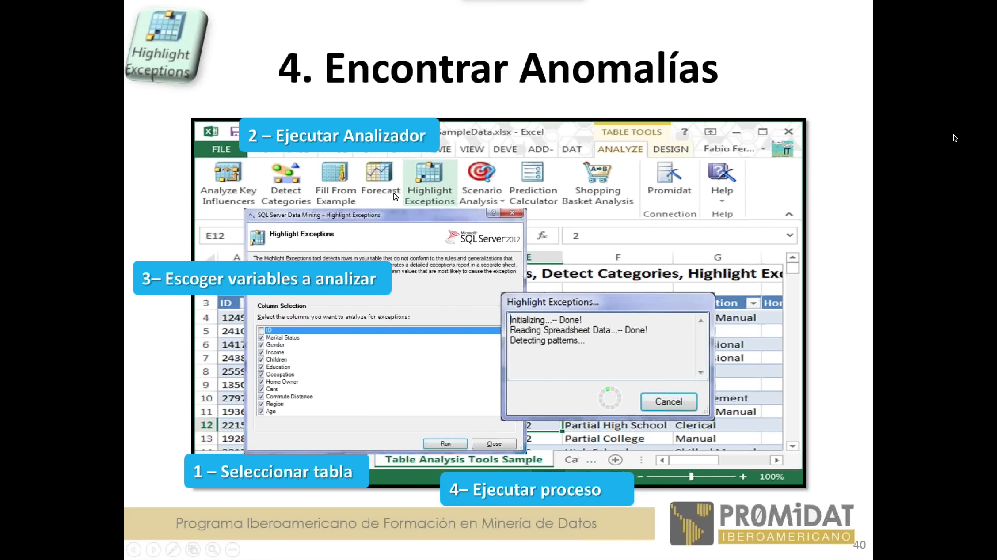
left_click(396, 197)
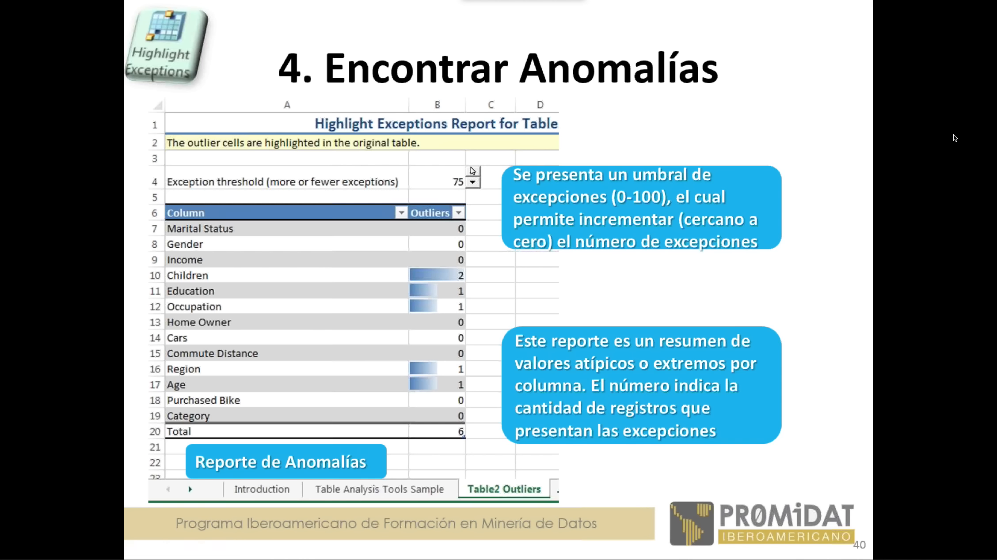
left_click(624, 189)
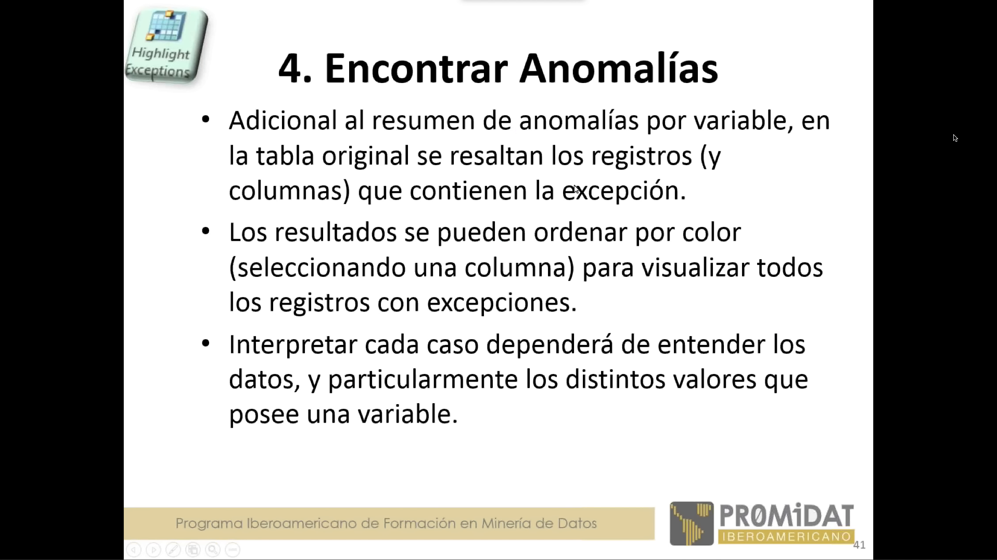
left_click(576, 189)
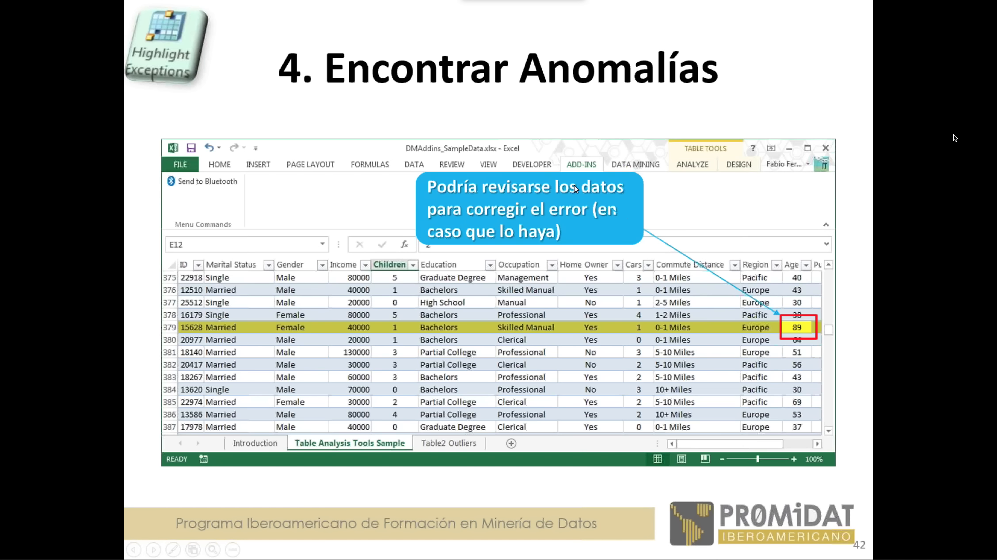
left_click(576, 189)
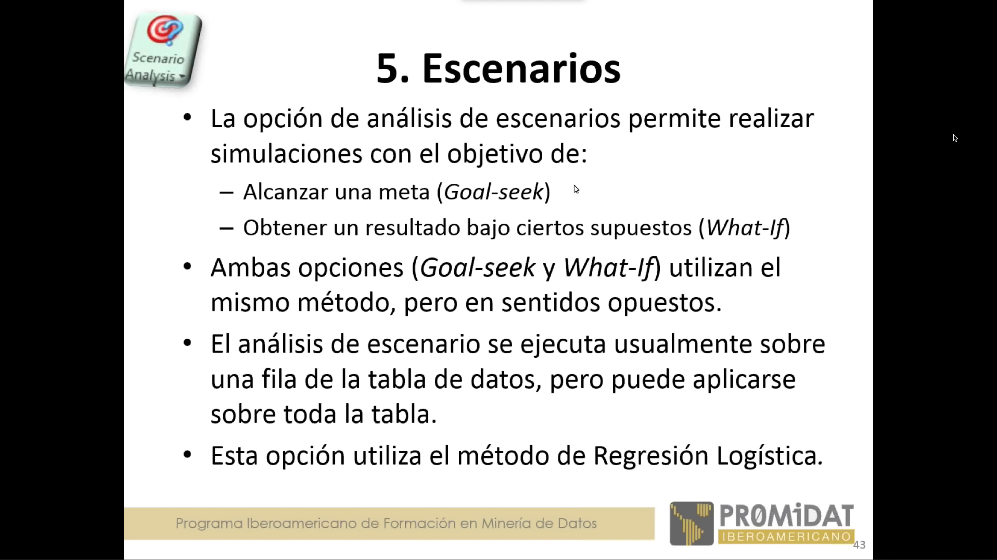
key("Right")
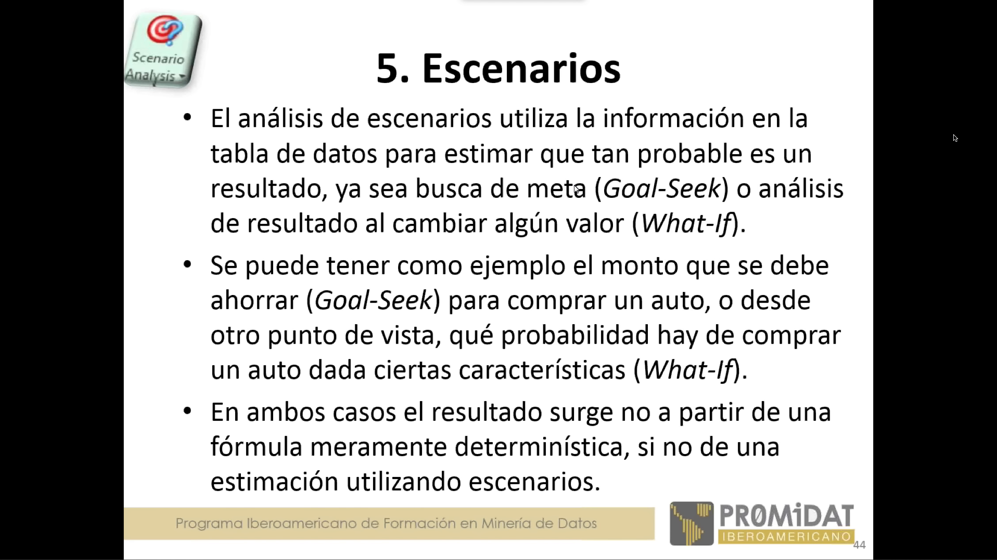
key("Right")
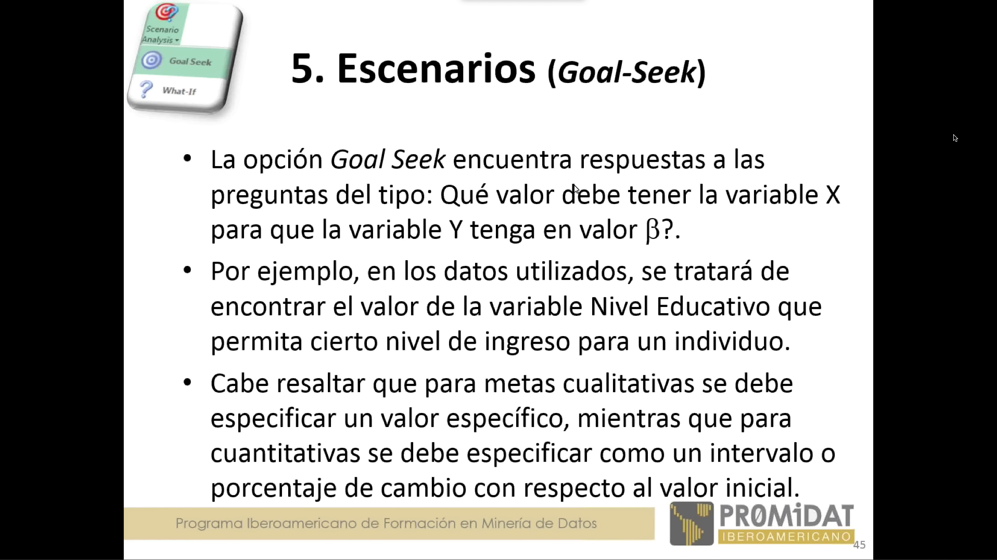
key("Left")
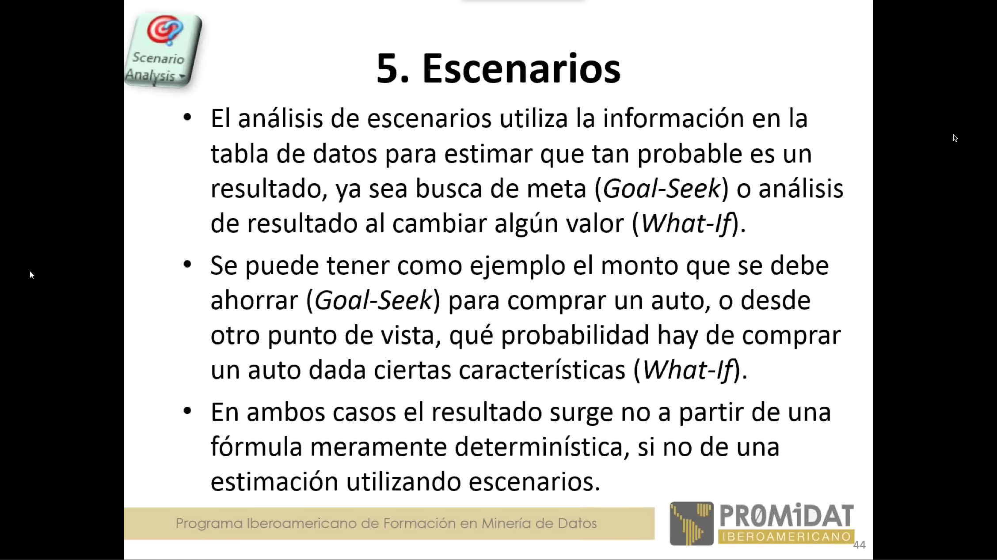
key("alt+Tab")
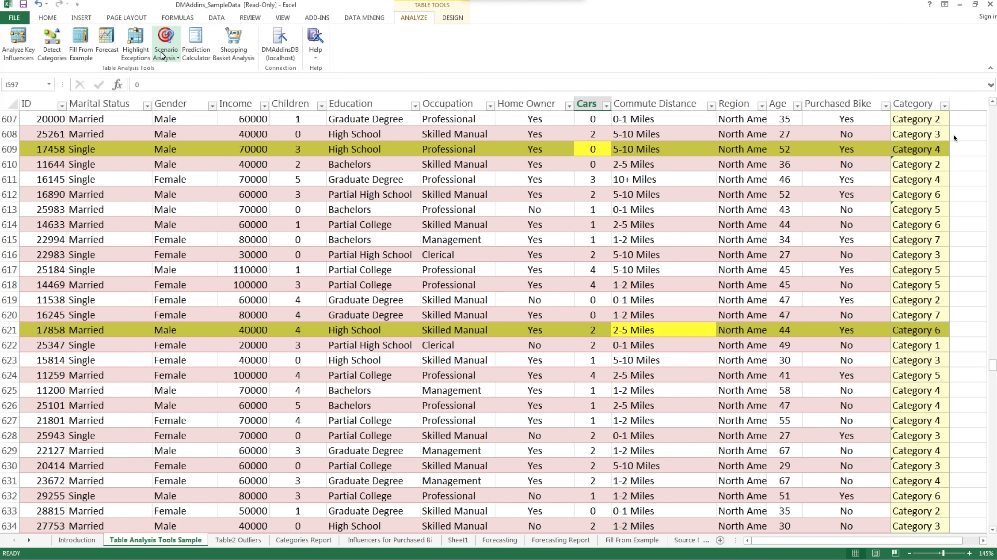
key("alt+Tab")
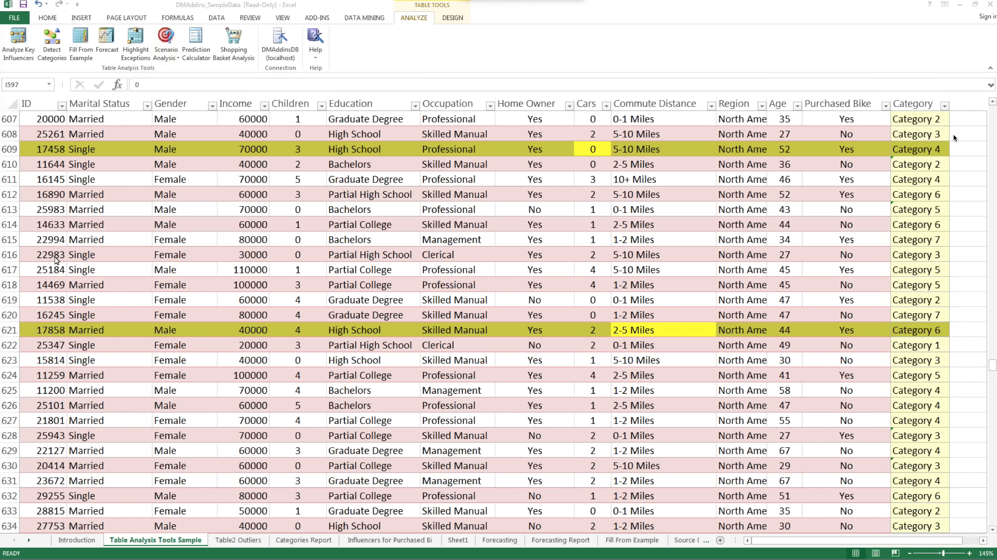
key("alt+Tab")
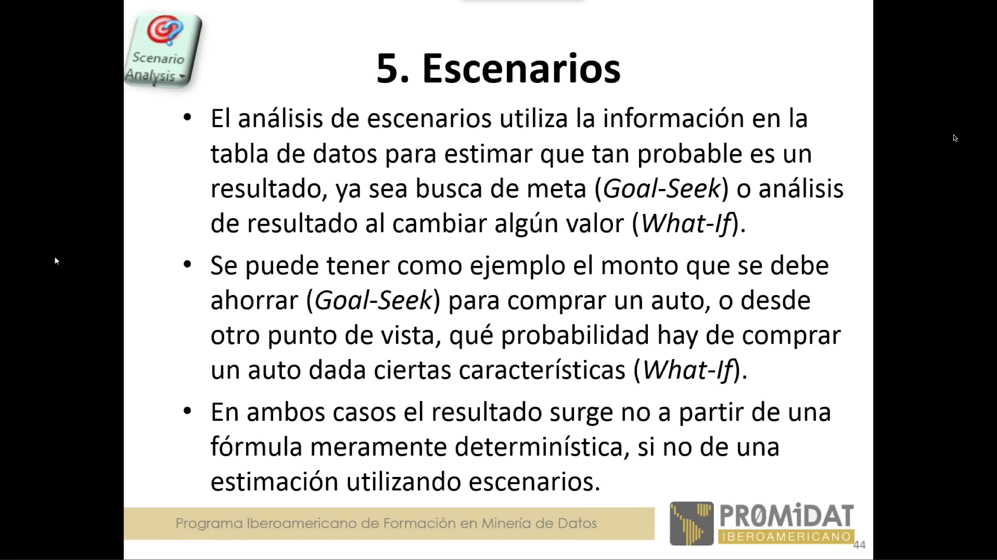